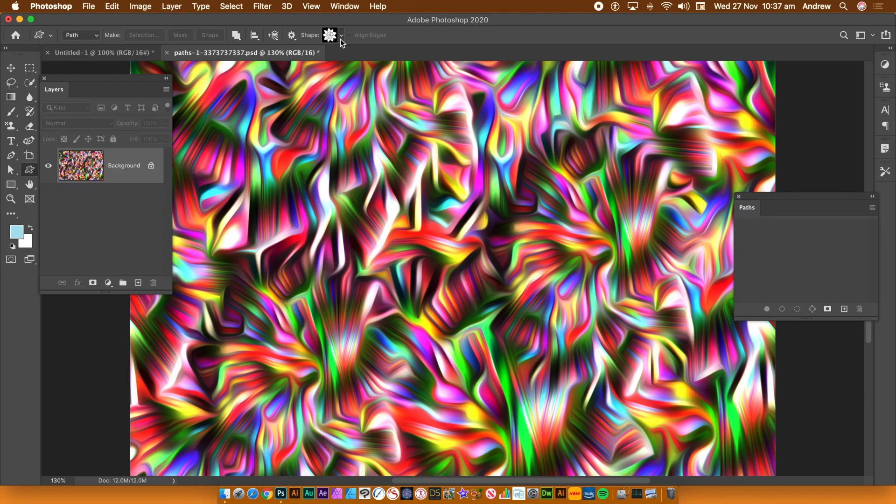
pyautogui.click(347, 6)
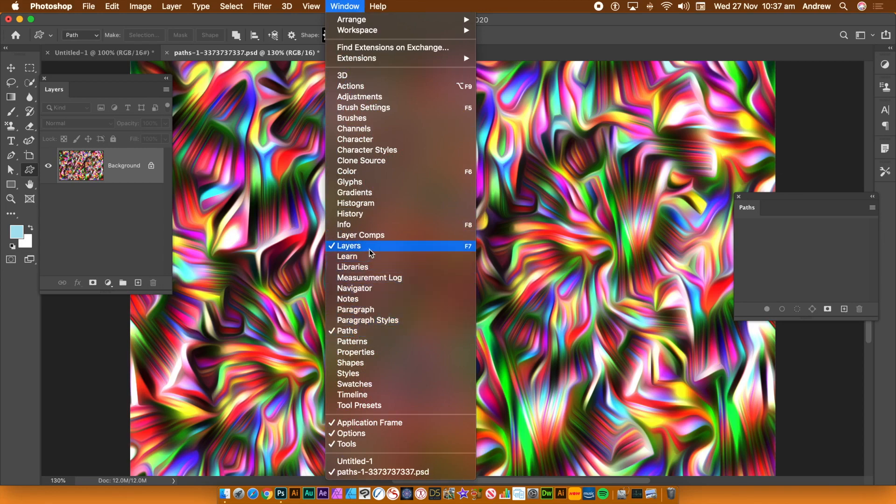
pyautogui.click(573, 36)
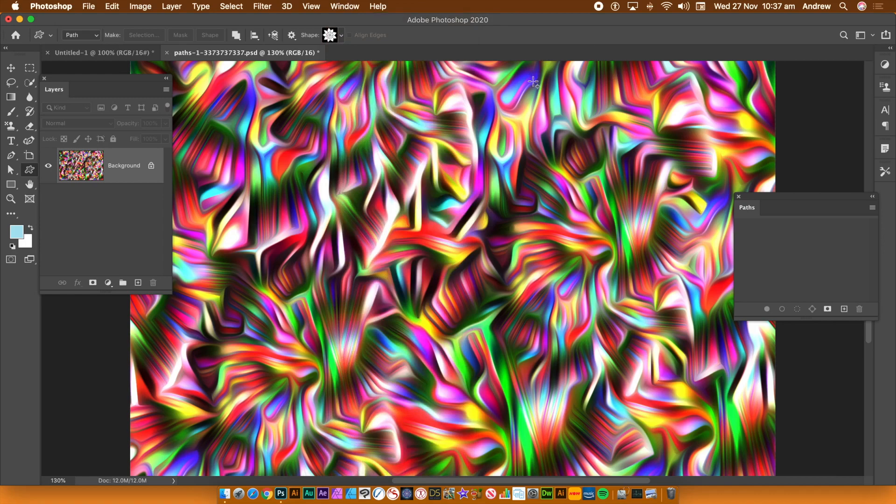
# - Switch to the blank Untitled-1 document, activate the Gradient tool and browse the Cloud and Pastels gradient presets
pyautogui.click(122, 56)
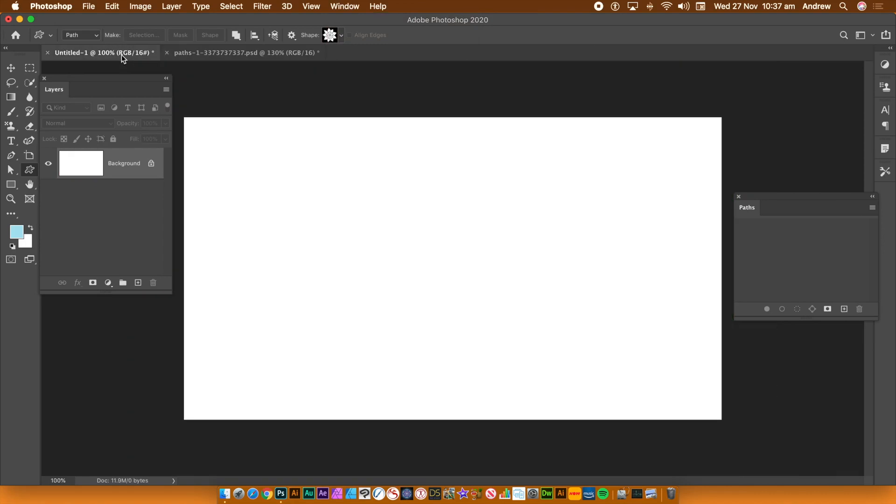
pyautogui.click(12, 100)
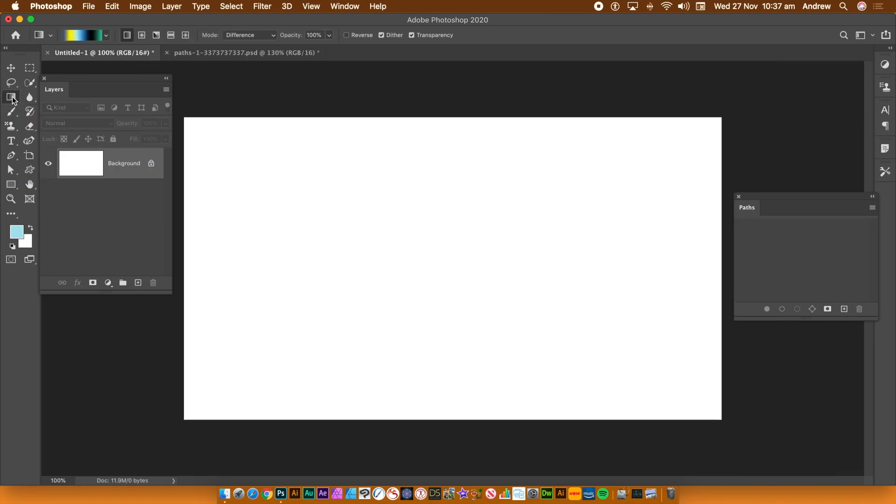
pyautogui.click(107, 37)
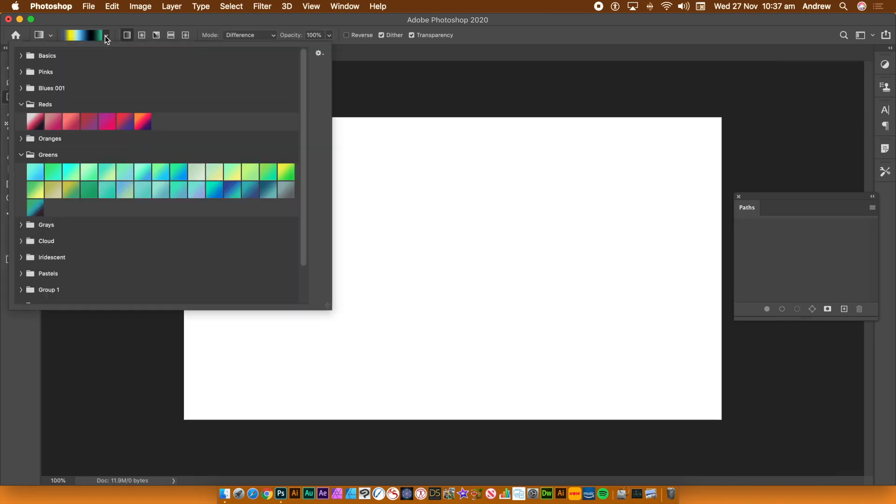
pyautogui.click(21, 241)
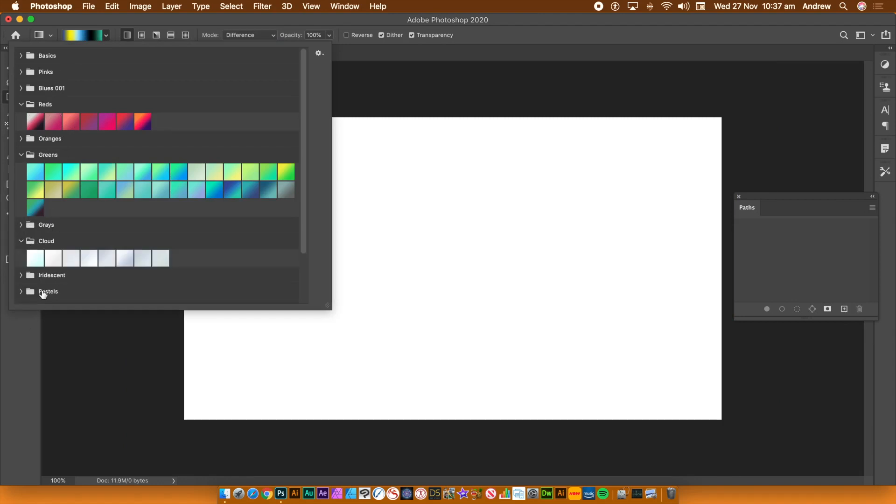
pyautogui.click(21, 291)
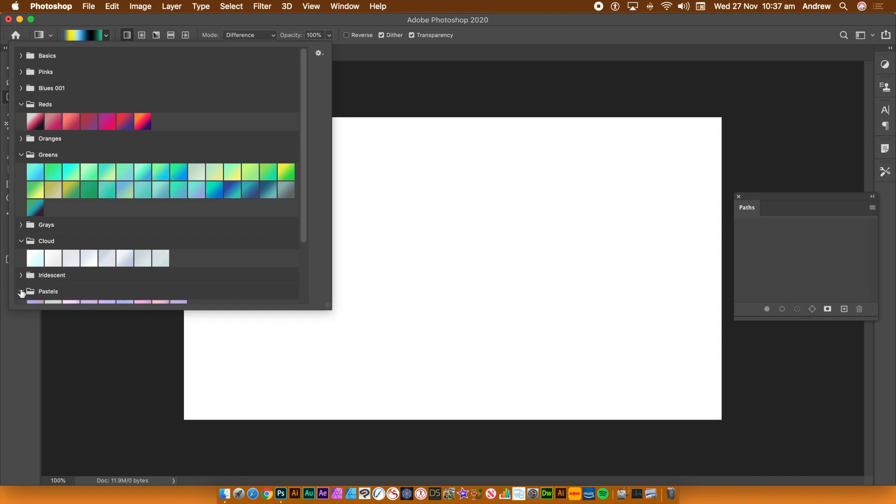
pyautogui.click(95, 24)
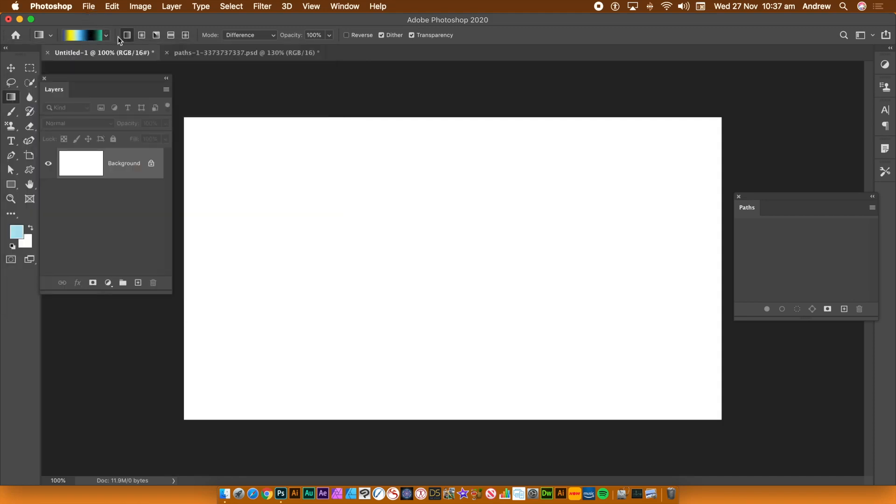
# - Inspect the yellow, light blue and blue colour stops of the custom gradient and keep the gradient as the active one
pyautogui.click(86, 36)
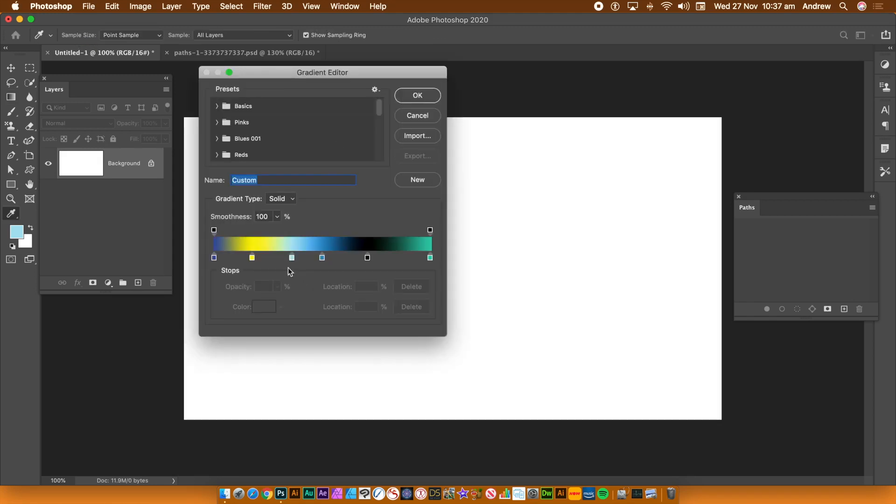
pyautogui.click(251, 258)
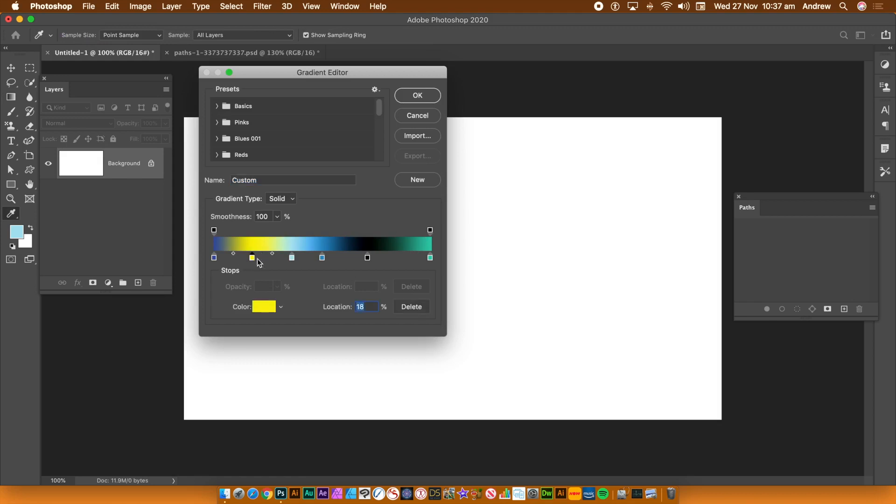
pyautogui.click(292, 258)
pyautogui.click(322, 259)
pyautogui.click(420, 101)
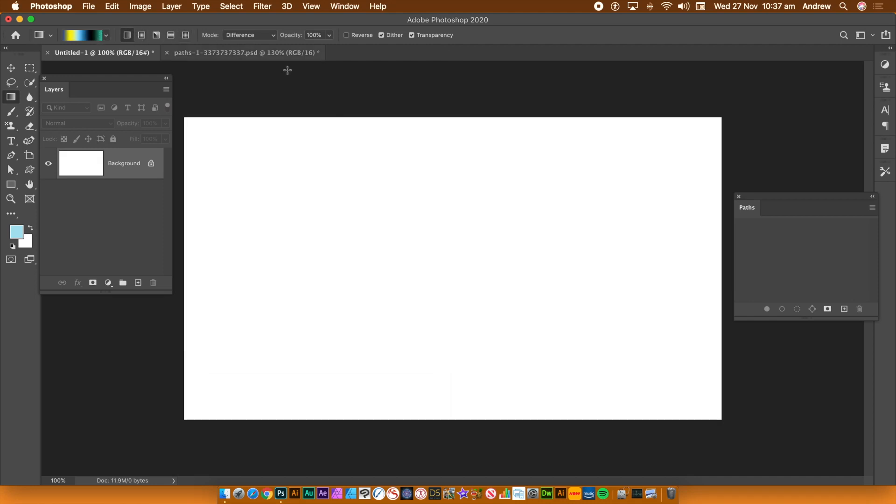
# - Overlay several crossing diagonal linear gradients on the Background layer in Difference mode at 100% opacity
pyautogui.moveTo(378, 178); pyautogui.dragTo(609, 295)
pyautogui.moveTo(516, 174); pyautogui.dragTo(262, 411)
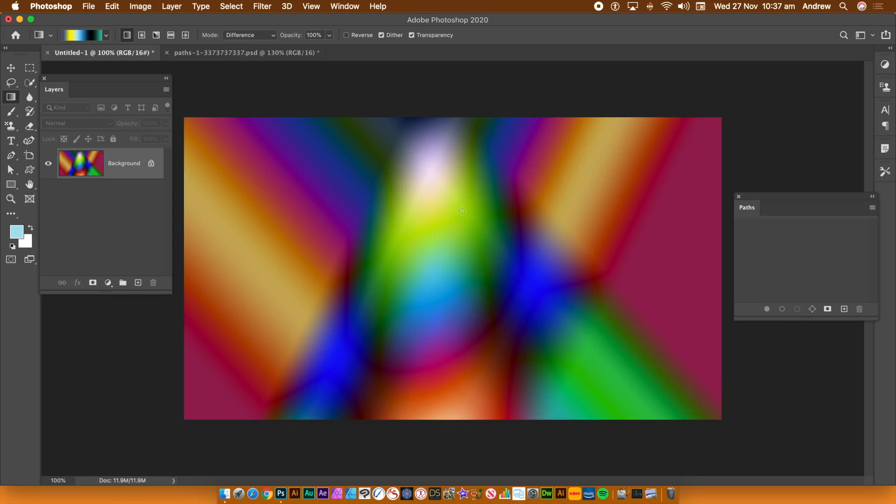
pyautogui.moveTo(512, 188); pyautogui.dragTo(235, 415)
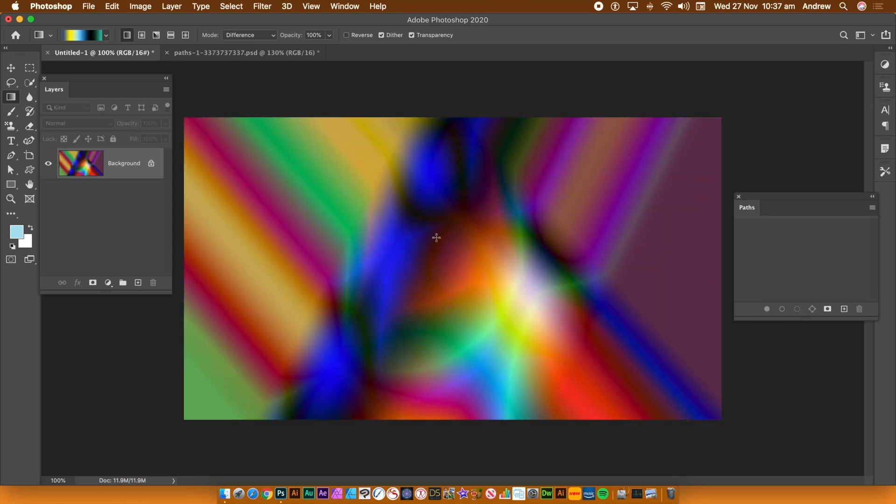
pyautogui.moveTo(309, 179); pyautogui.dragTo(685, 387)
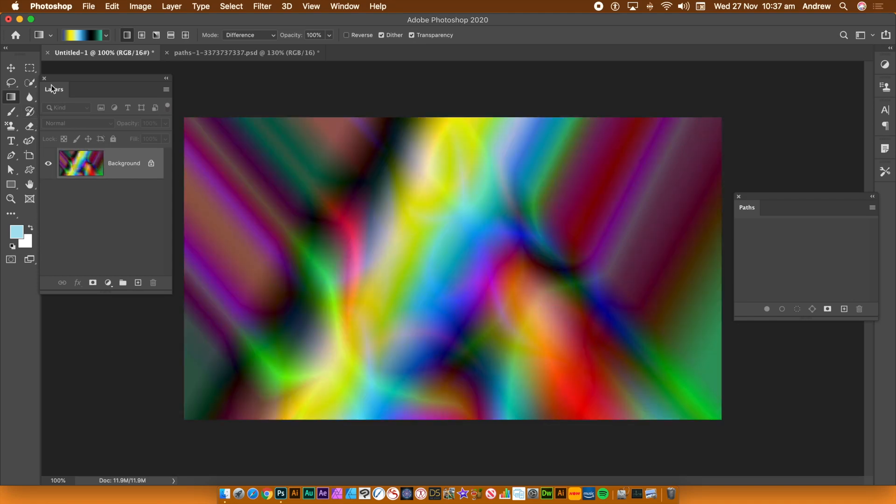
# - Marquee-select a tall narrow strip through the pink and yellow-green streak left of the canvas centre and define it as a pattern
pyautogui.click(29, 68)
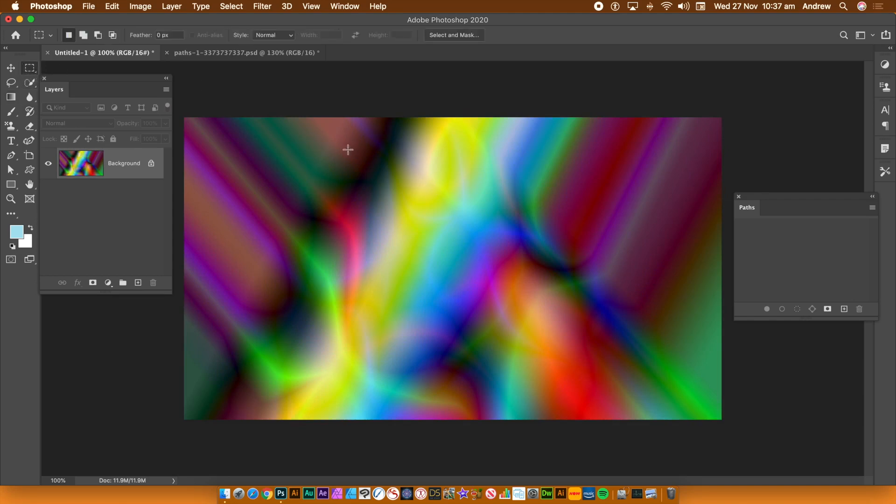
pyautogui.moveTo(333, 150); pyautogui.dragTo(357, 399)
pyautogui.click(113, 6)
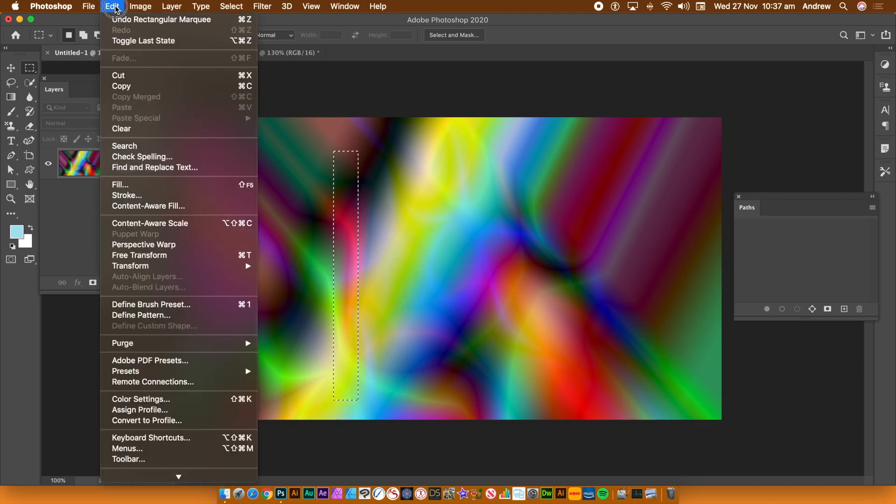
pyautogui.click(161, 315)
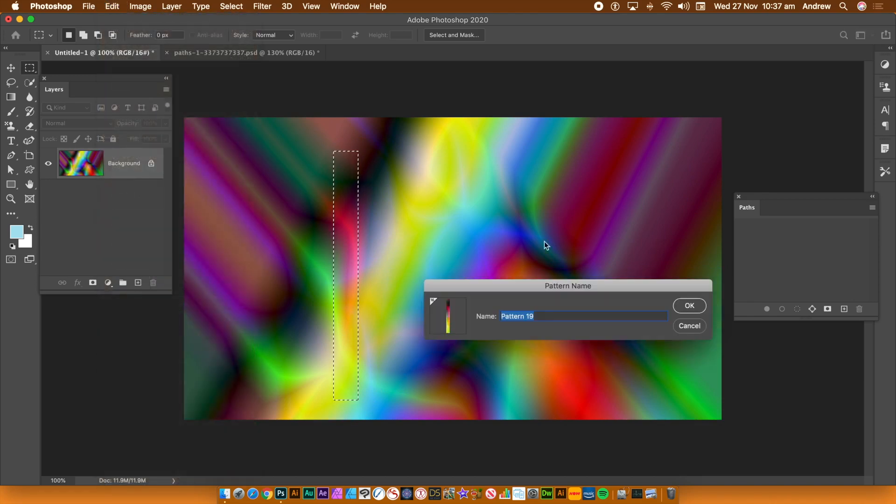
pyautogui.click(693, 306)
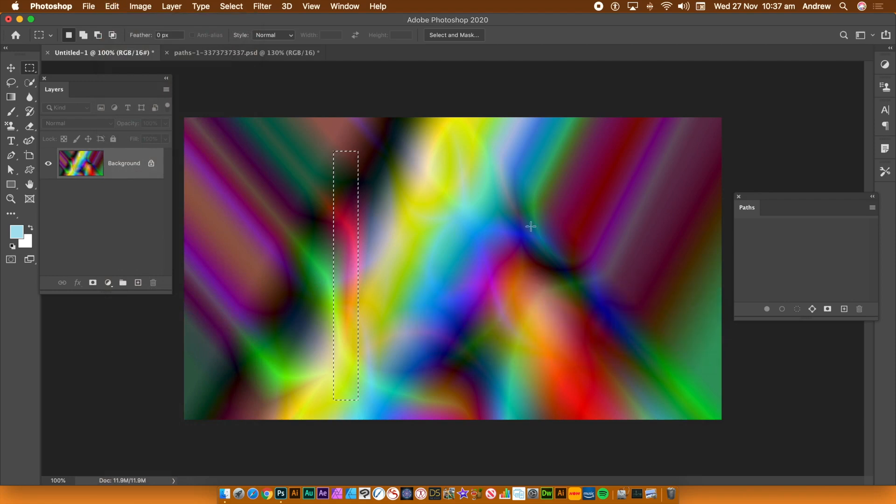
# - Define another pattern from a very thin vertical strip running from the green into the orange area right of the canvas centre
pyautogui.moveTo(530, 165); pyautogui.dragTo(540, 333)
pyautogui.click(110, 8)
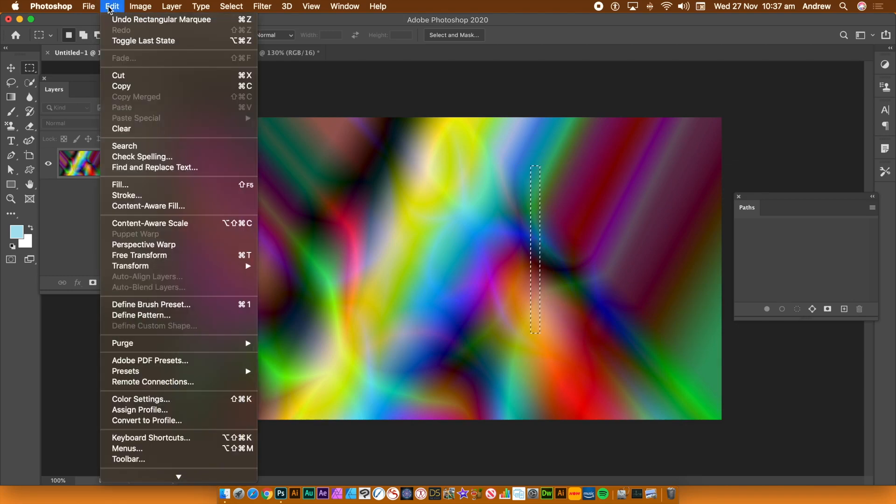
pyautogui.click(142, 315)
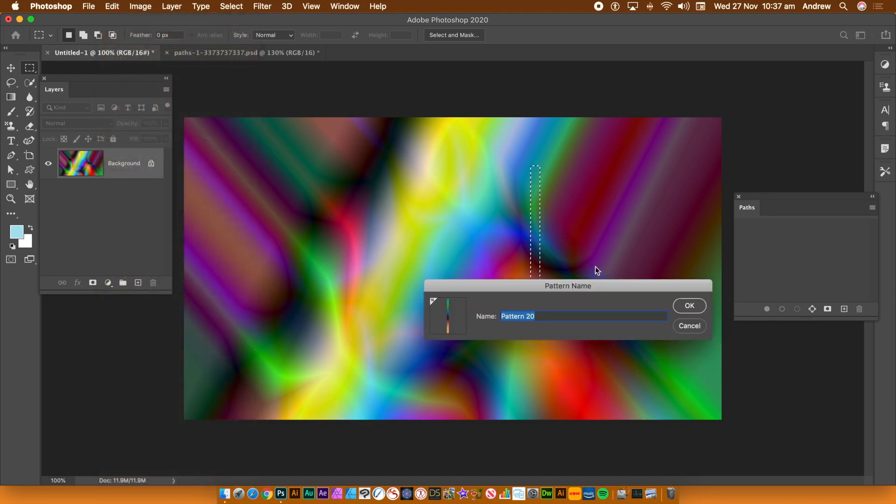
pyautogui.click(685, 309)
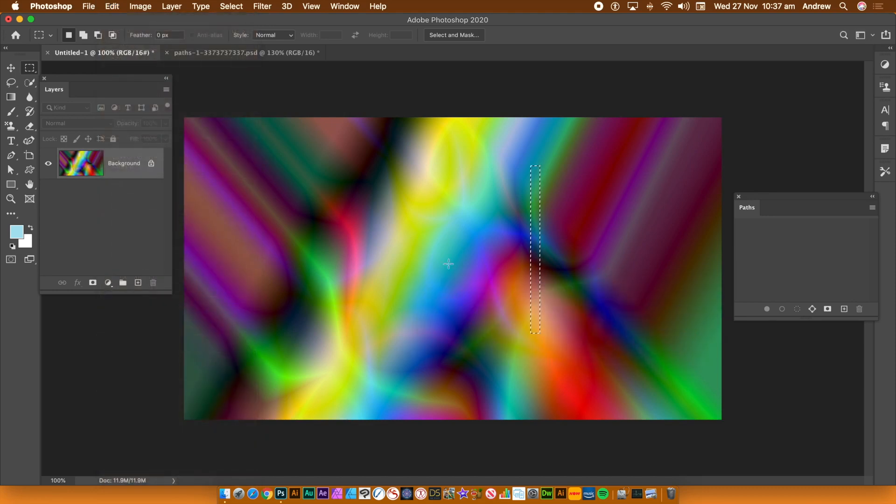
# - Define a pattern from a wider vertical strip over the dark green and black area in the canvas's left half
pyautogui.moveTo(288, 134); pyautogui.dragTo(344, 374)
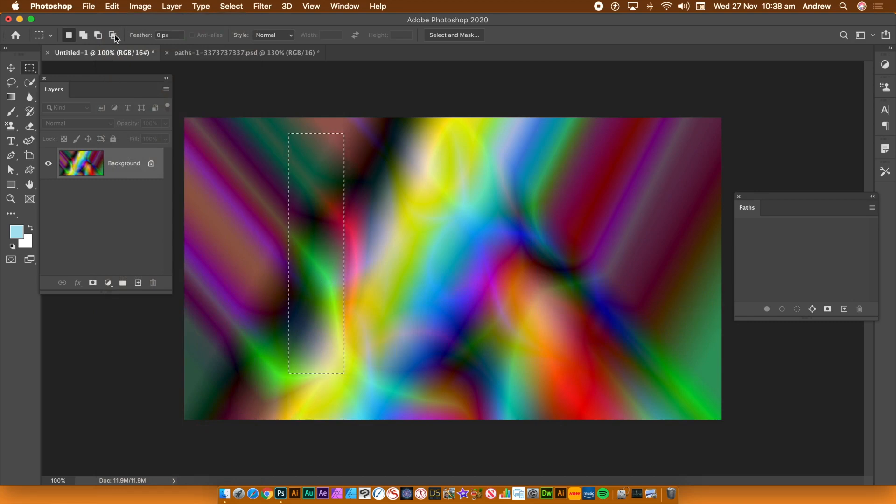
pyautogui.click(113, 6)
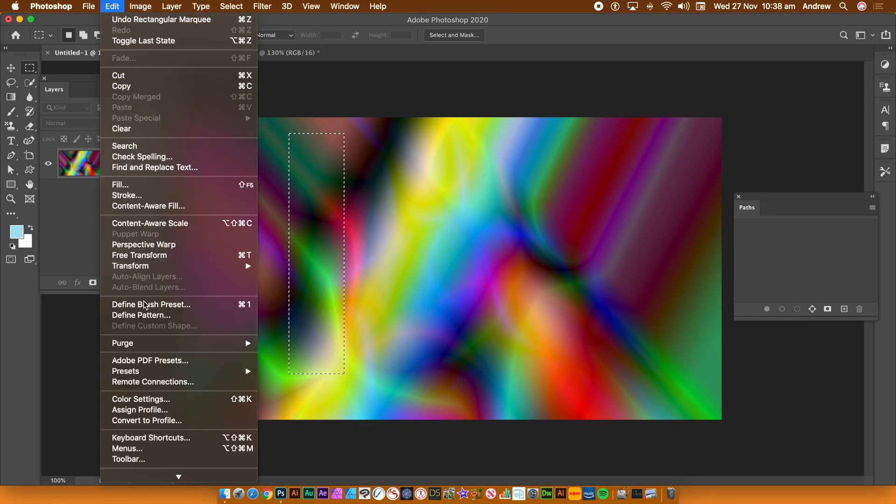
pyautogui.click(158, 320)
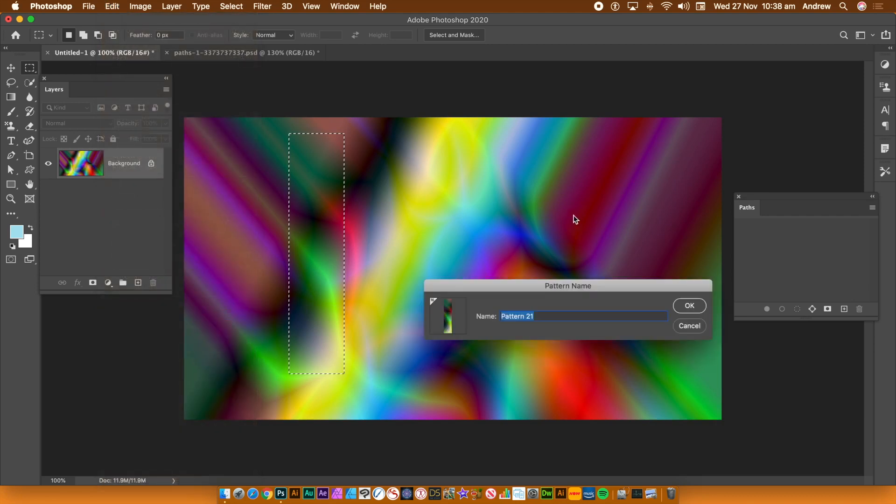
pyautogui.click(686, 307)
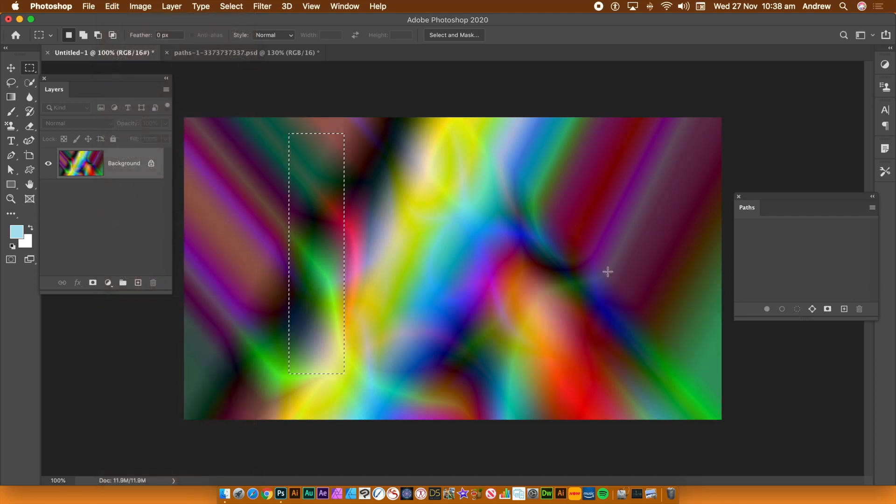
# - Deselect the strip and apply the Twirl distortion filter to the whole image with an angle of 549°
pyautogui.click(233, 7)
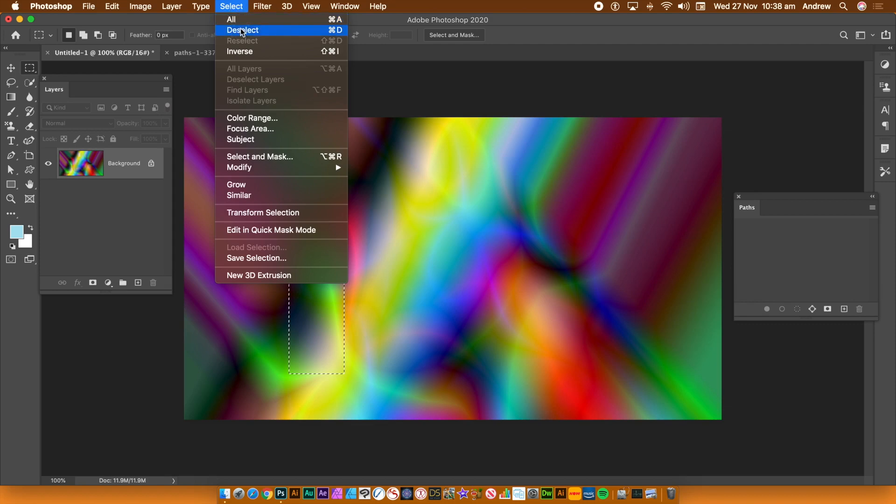
pyautogui.click(241, 31)
pyautogui.click(263, 8)
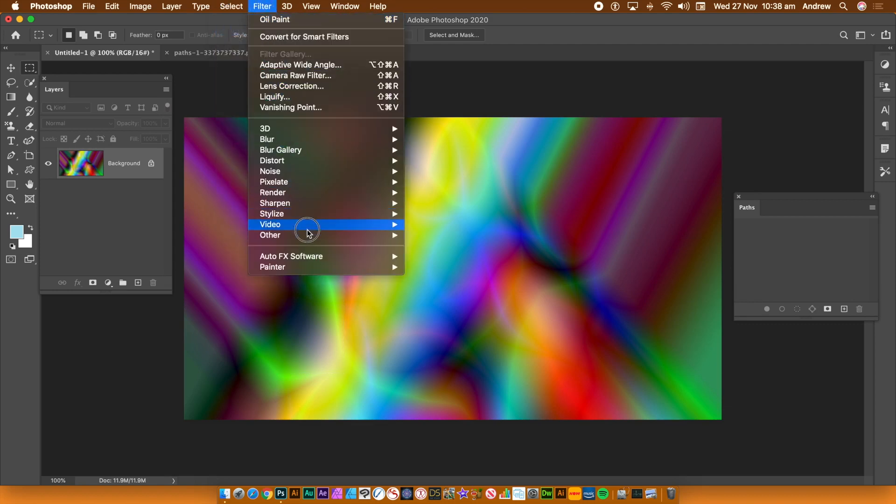
pyautogui.moveTo(313, 161)
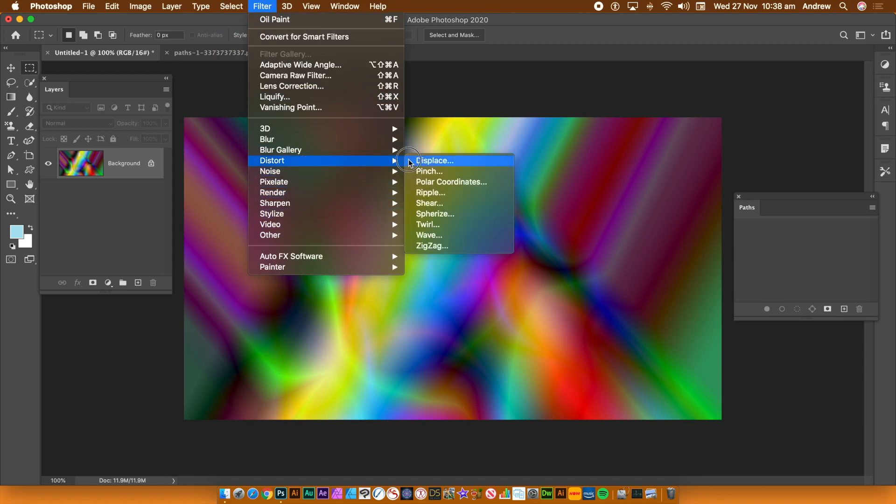
pyautogui.click(449, 228)
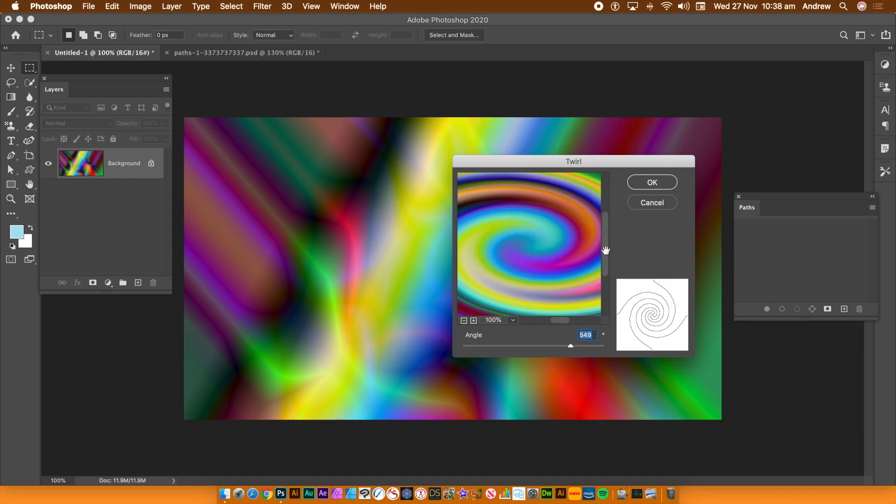
pyautogui.click(658, 186)
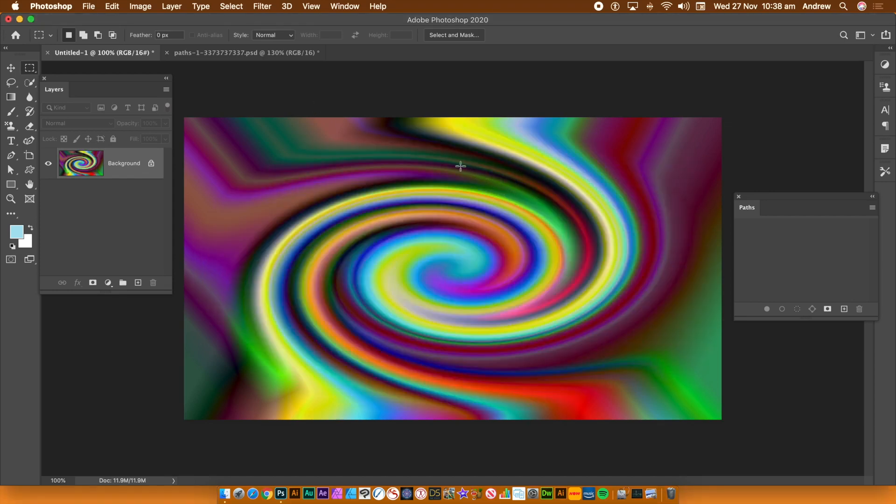
# - Define a pattern from a tall narrow vertical strip crossing the swirl's rings just right of its centre
pyautogui.moveTo(488, 133); pyautogui.dragTo(509, 377)
pyautogui.click(114, 6)
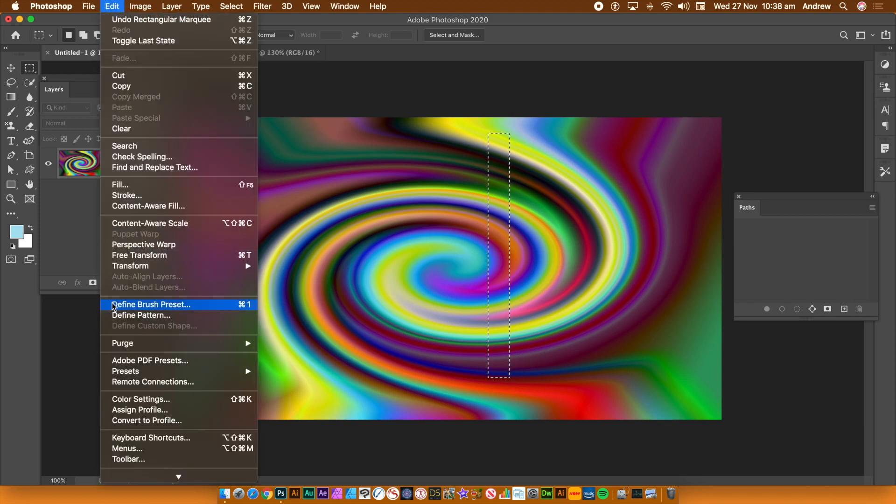
pyautogui.click(122, 315)
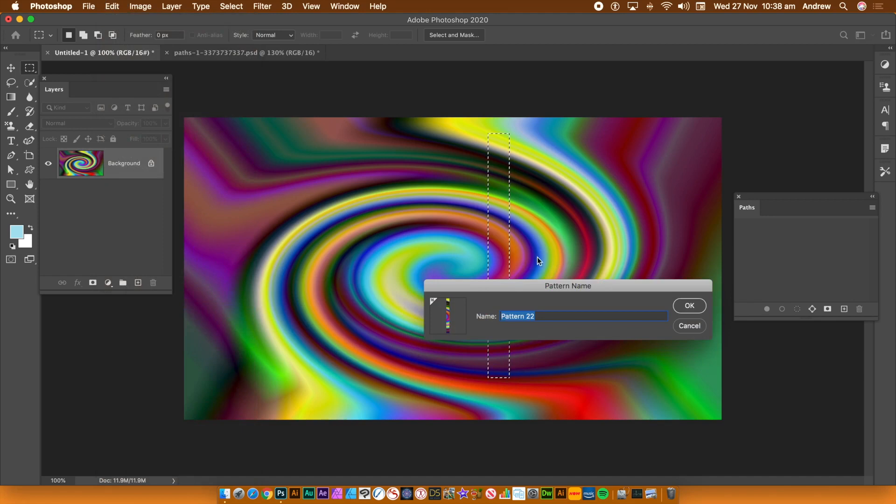
pyautogui.click(687, 307)
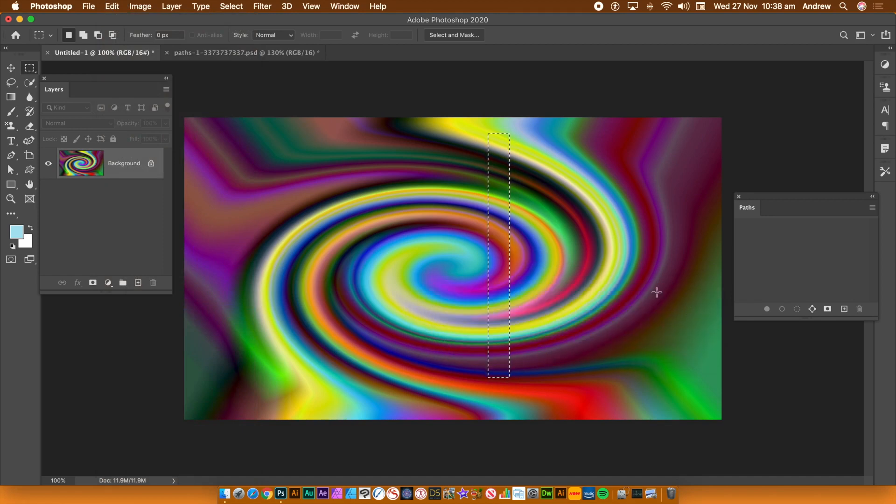
# - Define a pattern from a tall narrow vertical strip across the swirl's rings left of its centre
pyautogui.moveTo(394, 209); pyautogui.dragTo(405, 354)
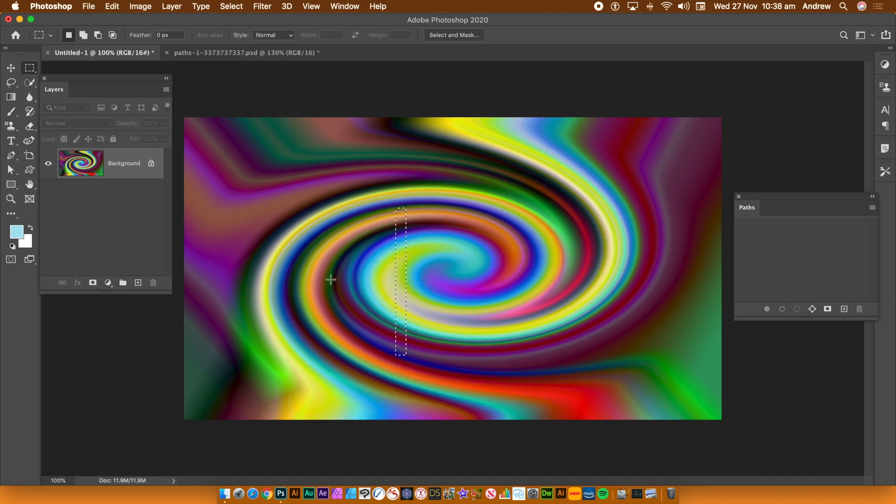
pyautogui.moveTo(323, 227)
pyautogui.mouseDown()
pyautogui.moveTo(345, 259)
pyautogui.moveTo(345, 397)
pyautogui.mouseUp()
pyautogui.click(118, 6)
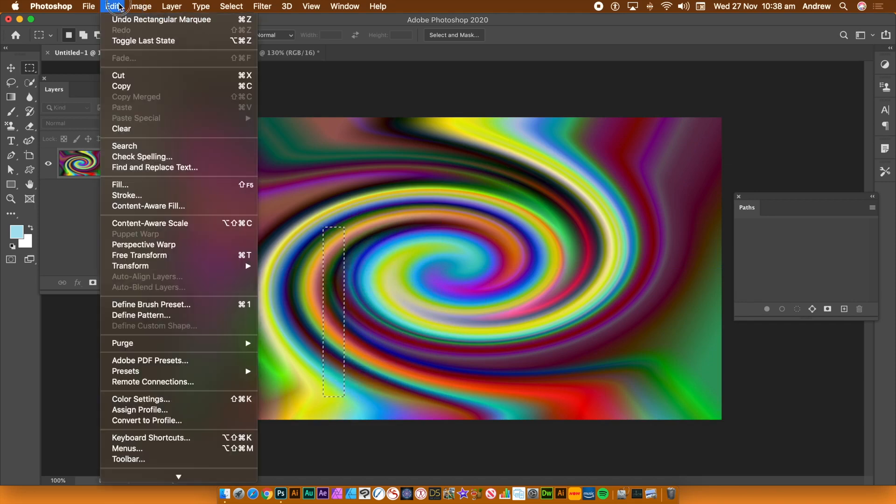
pyautogui.click(143, 317)
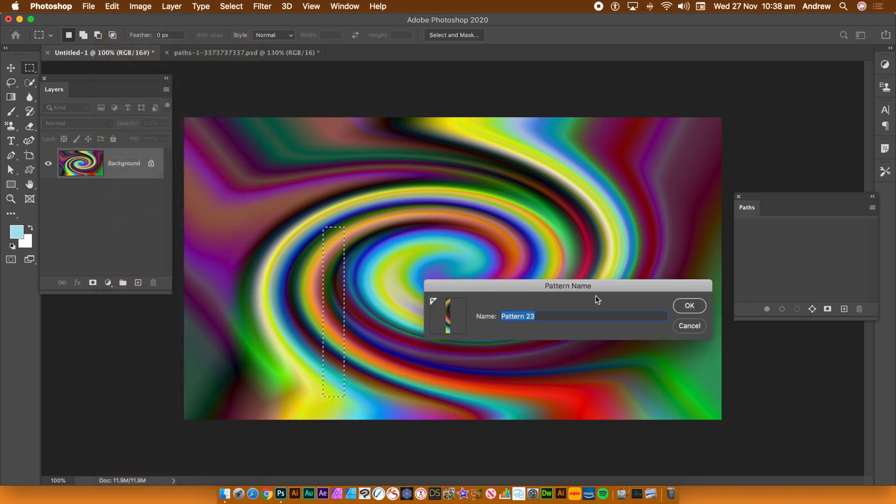
pyautogui.click(679, 307)
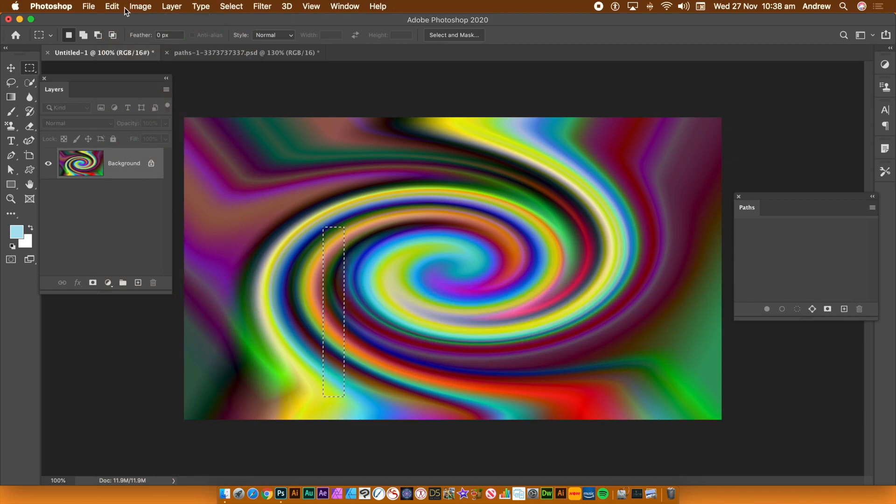
# - Deselect the strip and fill the whole Background layer with White in Normal mode at 100% opacity
pyautogui.click(231, 7)
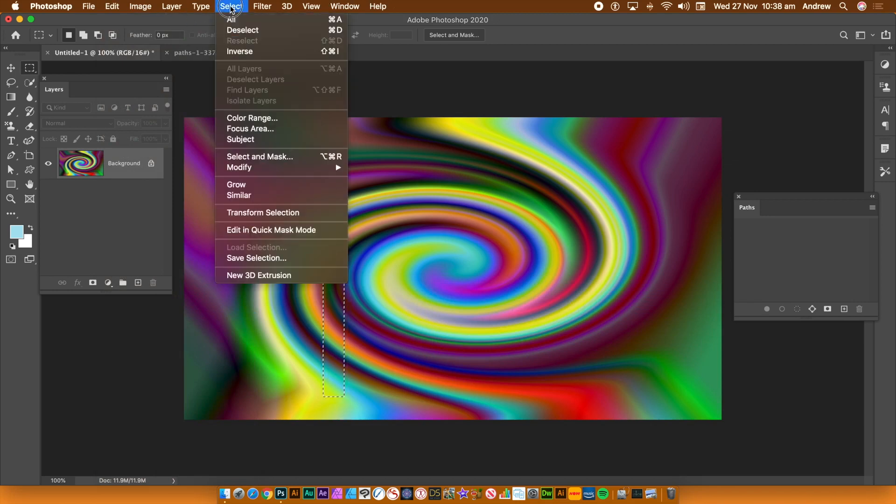
pyautogui.click(238, 29)
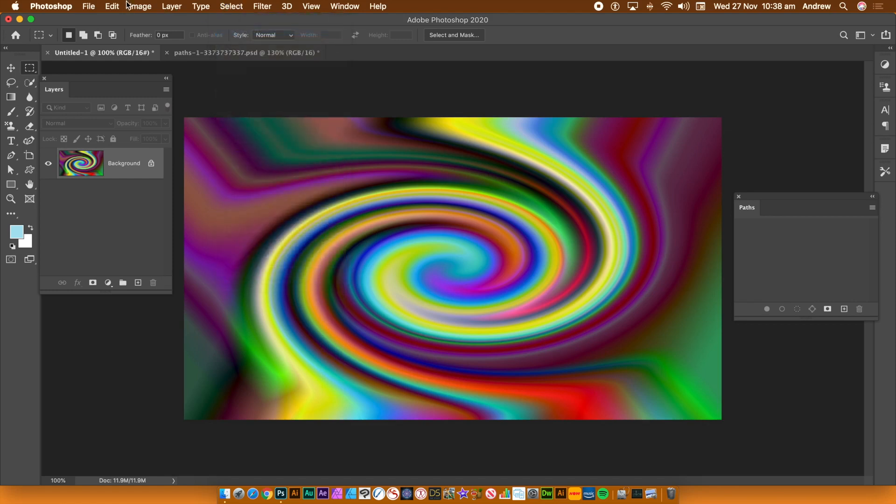
pyautogui.click(112, 6)
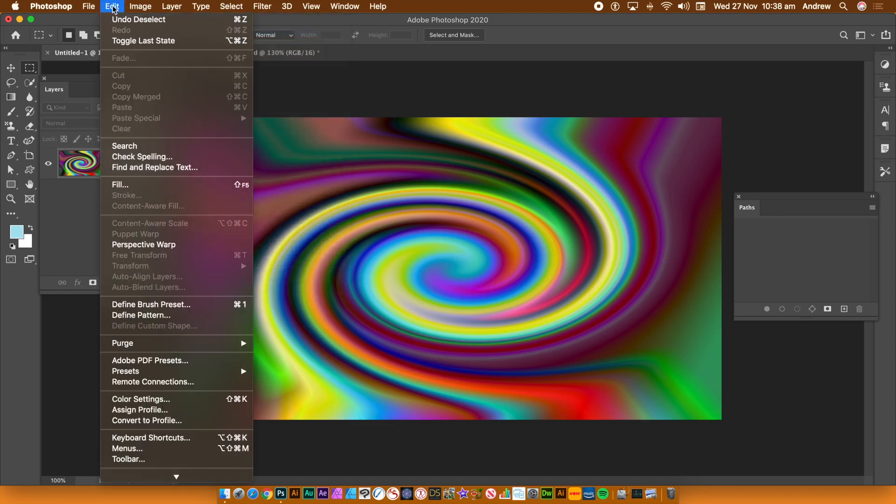
pyautogui.click(147, 185)
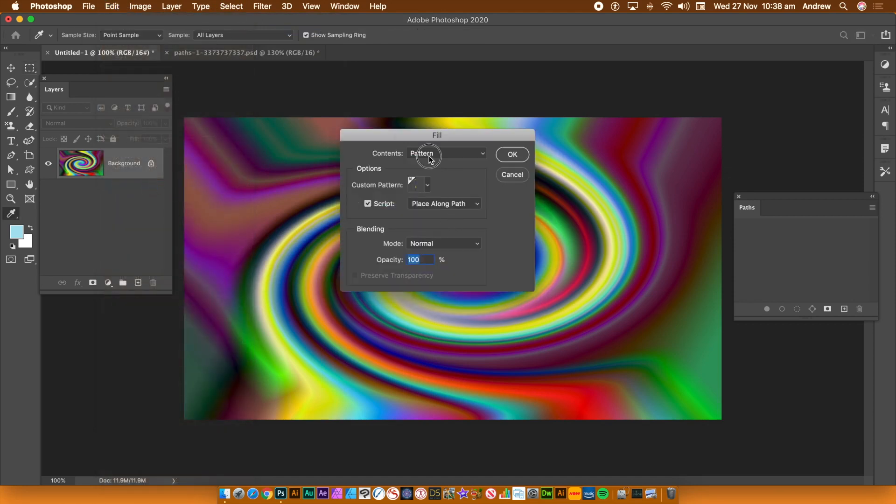
pyautogui.click(429, 157)
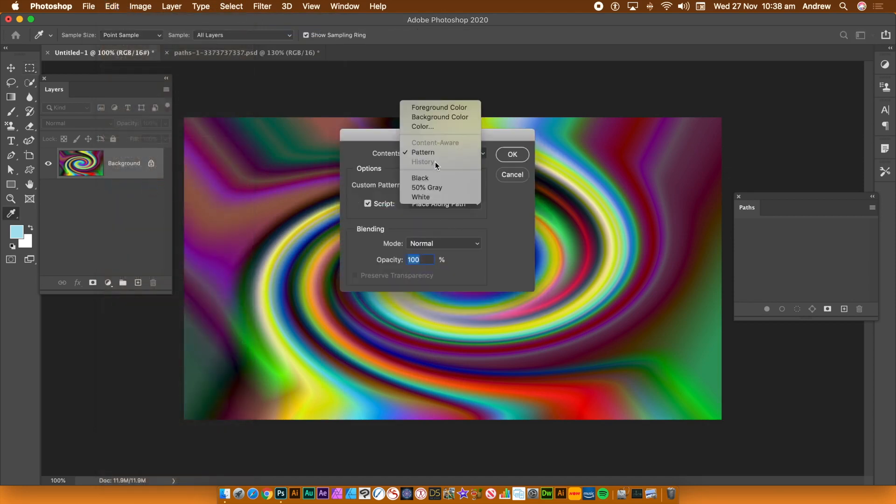
pyautogui.click(433, 197)
pyautogui.click(511, 155)
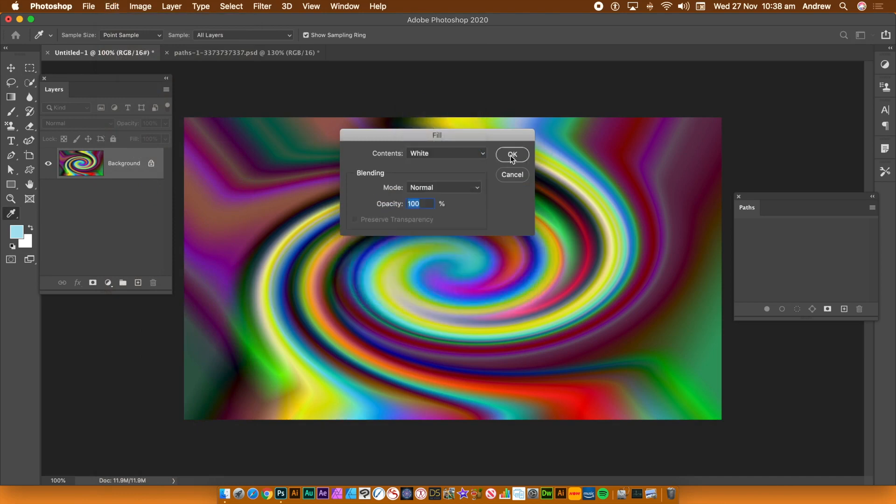
pyautogui.press('m')
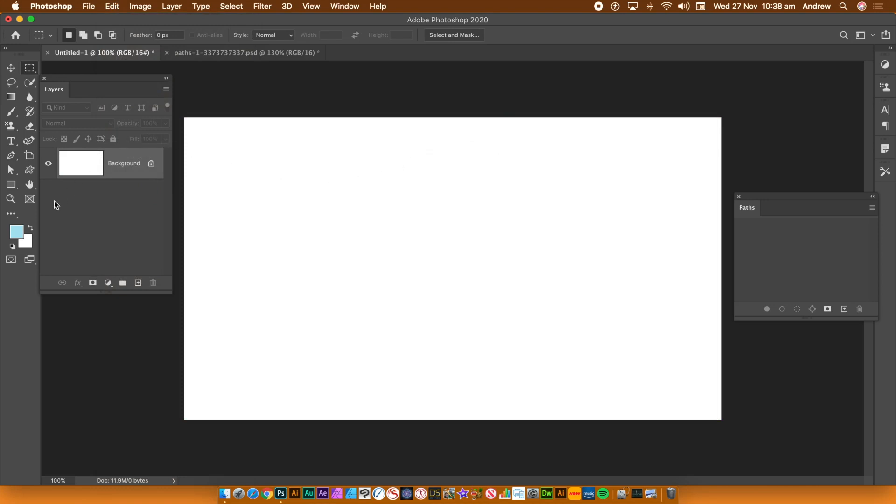
# - Choose the rose from the Flowers group as the shape for the Custom Shape tool in Path mode
pyautogui.click(31, 175)
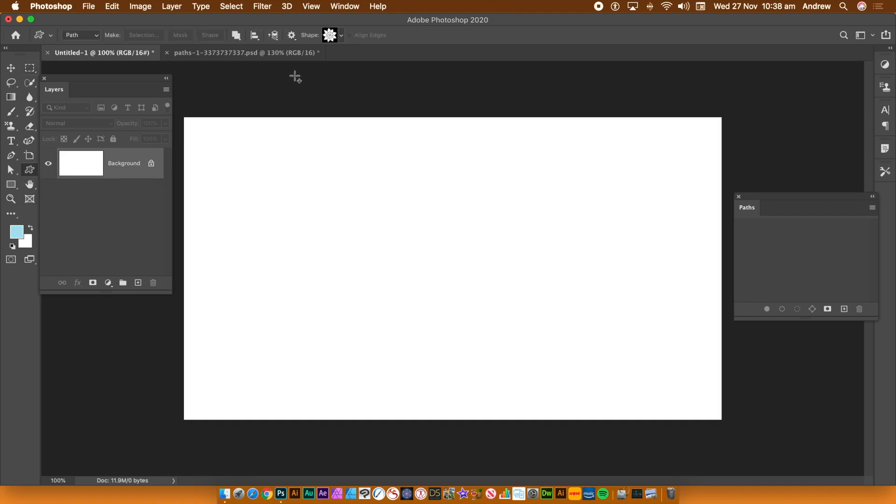
pyautogui.click(341, 36)
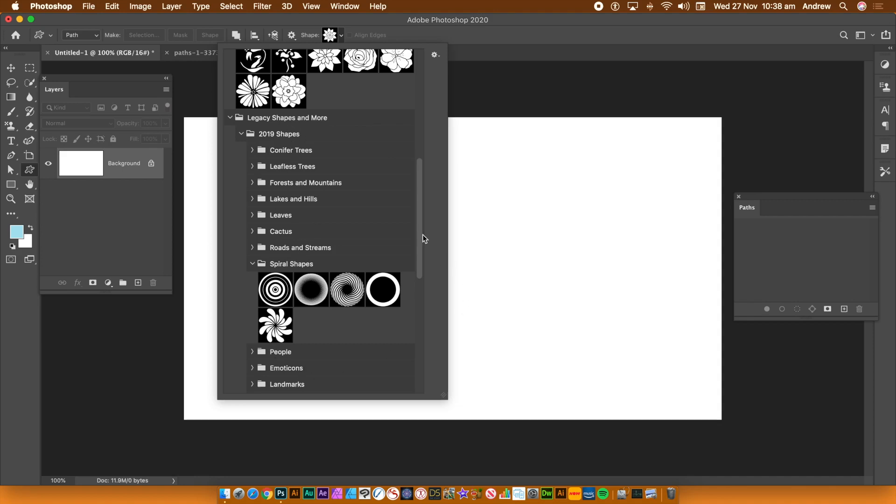
pyautogui.moveTo(419, 226); pyautogui.dragTo(427, 158)
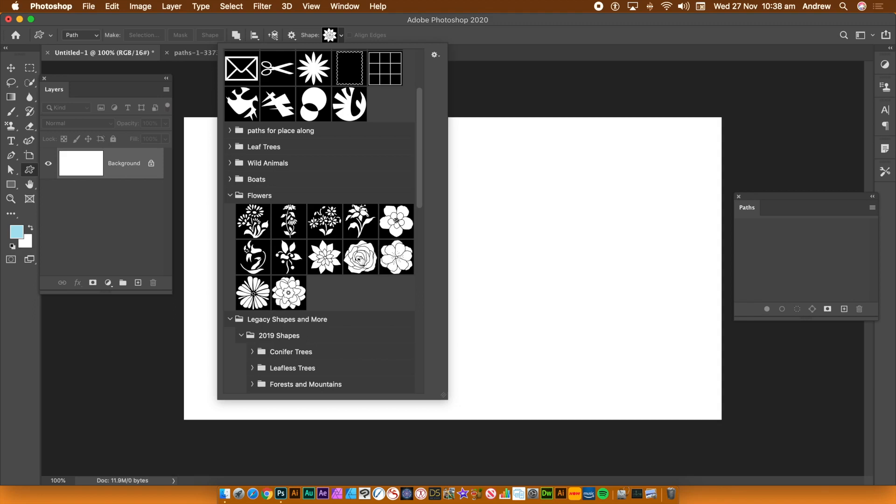
pyautogui.click(359, 258)
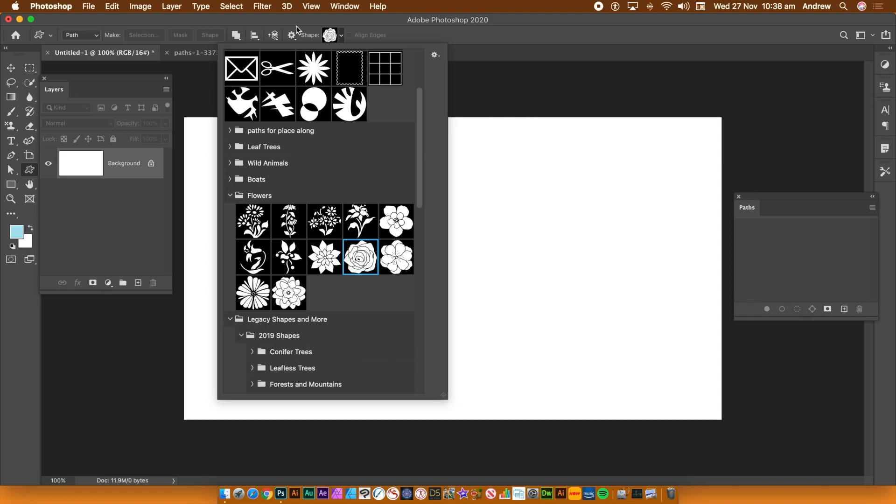
# - Examine the shape groups and the option for loading Legacy Shapes and More, then close the shape library
pyautogui.click(349, 7)
pyautogui.click(349, 7)
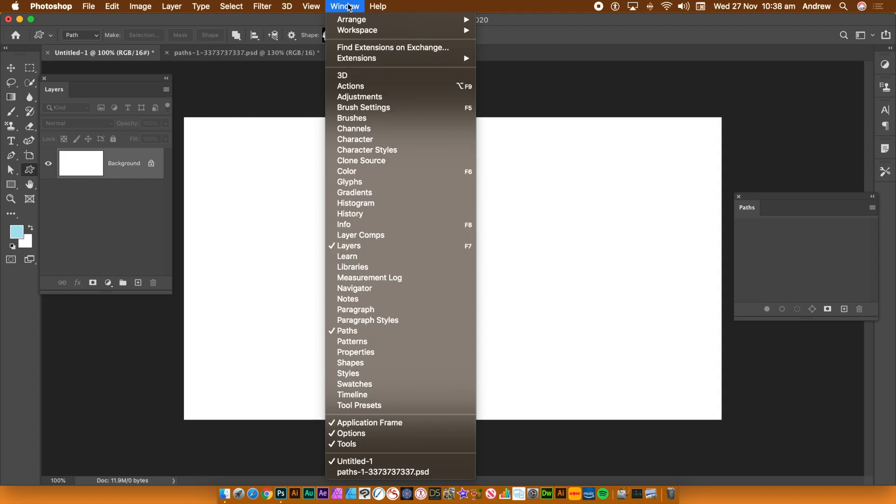
pyautogui.click(341, 363)
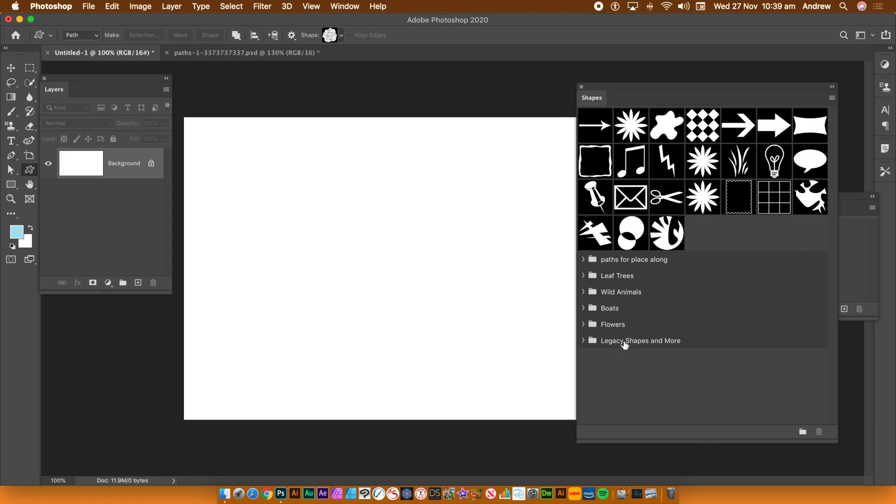
pyautogui.click(831, 98)
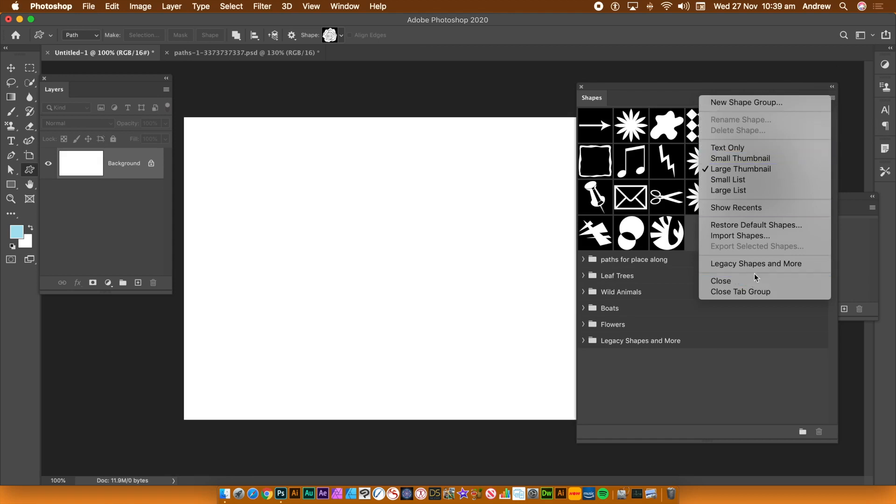
pyautogui.click(795, 264)
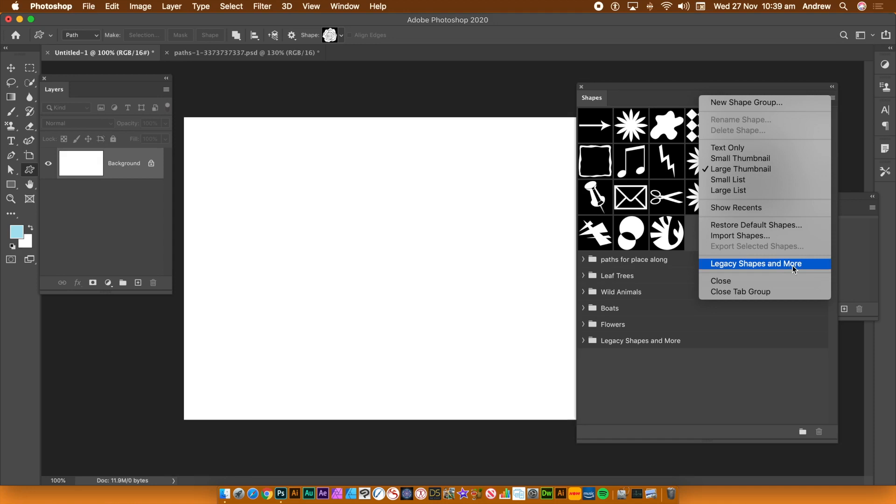
pyautogui.click(785, 362)
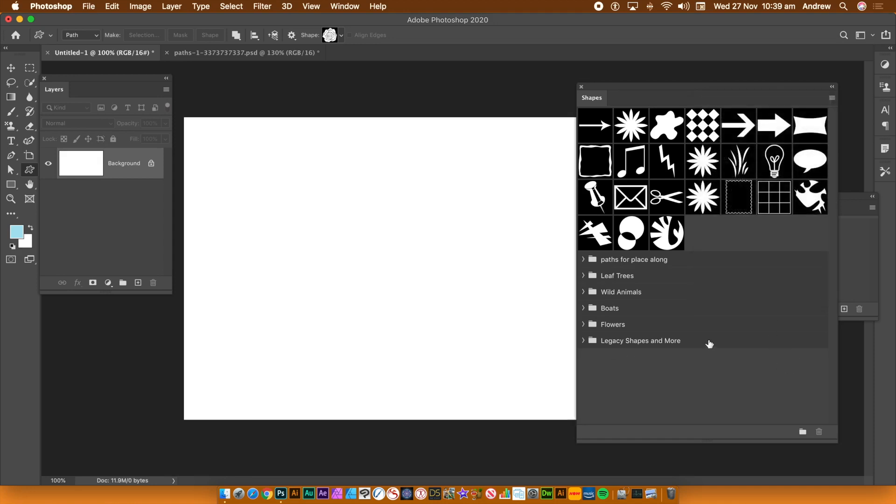
pyautogui.click(580, 87)
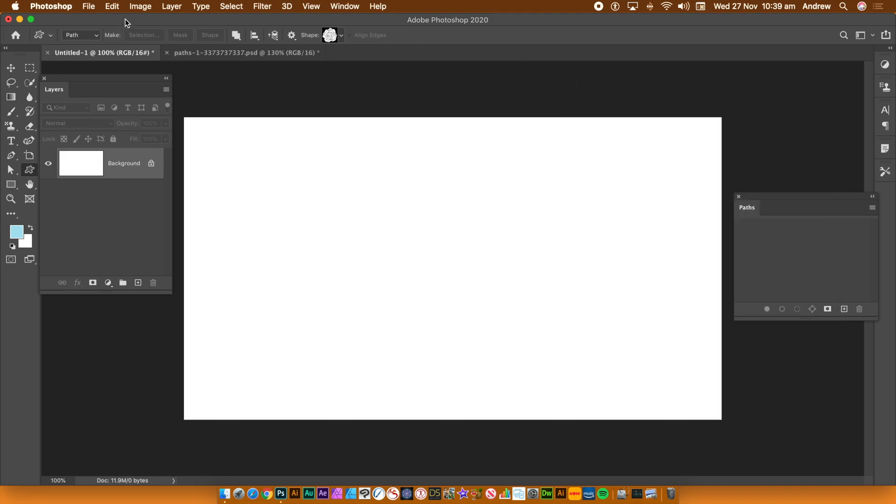
# - Add a blank layer above the Background and draw a large rose path slightly left of the canvas centre
pyautogui.click(172, 6)
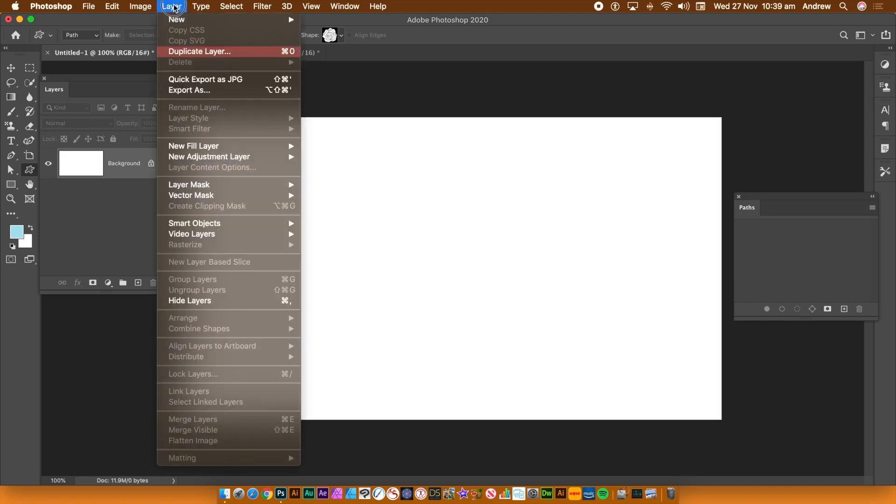
pyautogui.moveTo(187, 19)
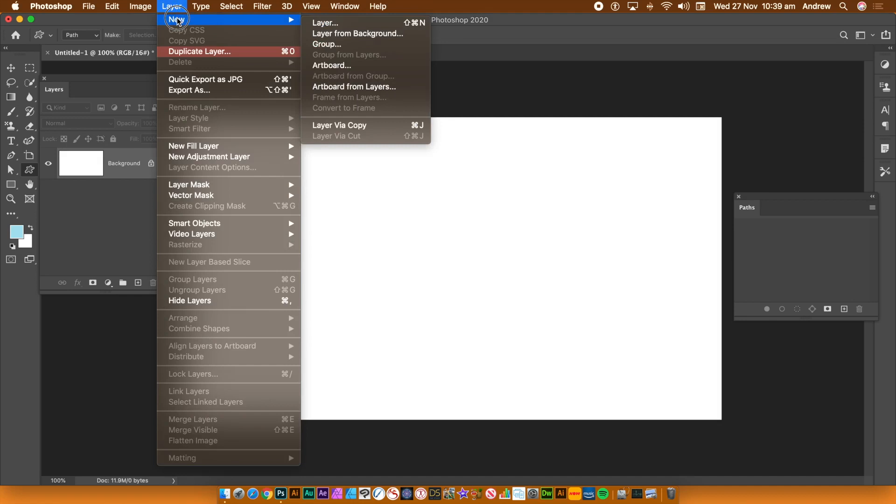
pyautogui.click(333, 24)
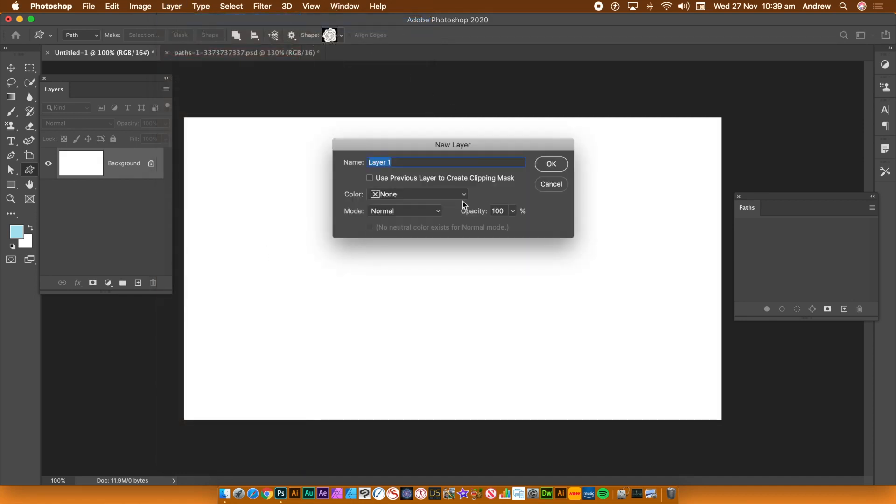
pyautogui.click(546, 163)
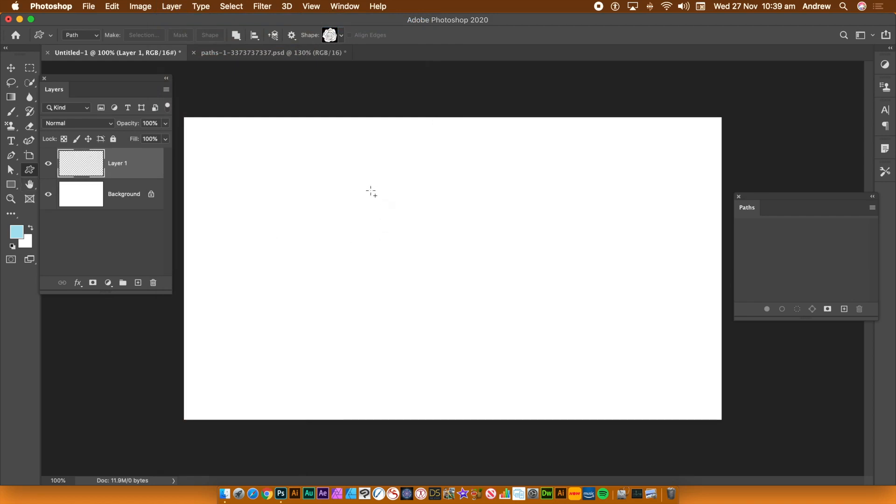
pyautogui.moveTo(350, 174); pyautogui.dragTo(505, 343)
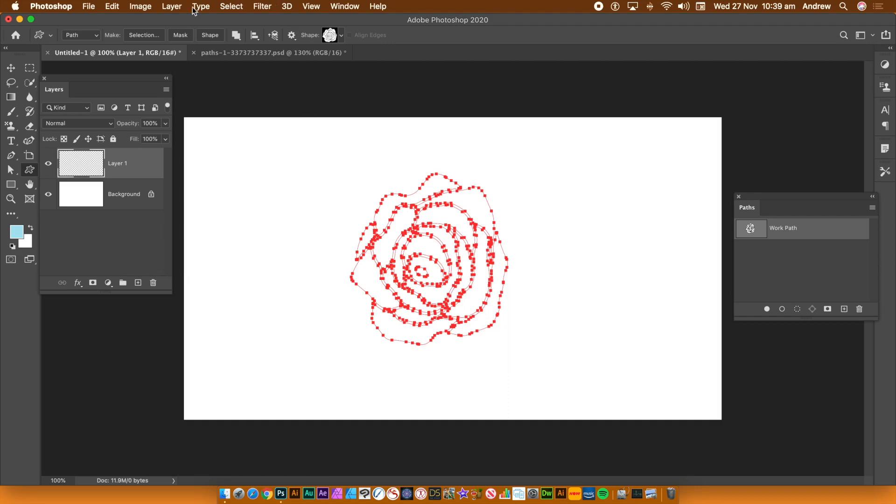
# - Set up a Fill for the new layer with Pattern contents and the Place Along Path script
pyautogui.click(112, 6)
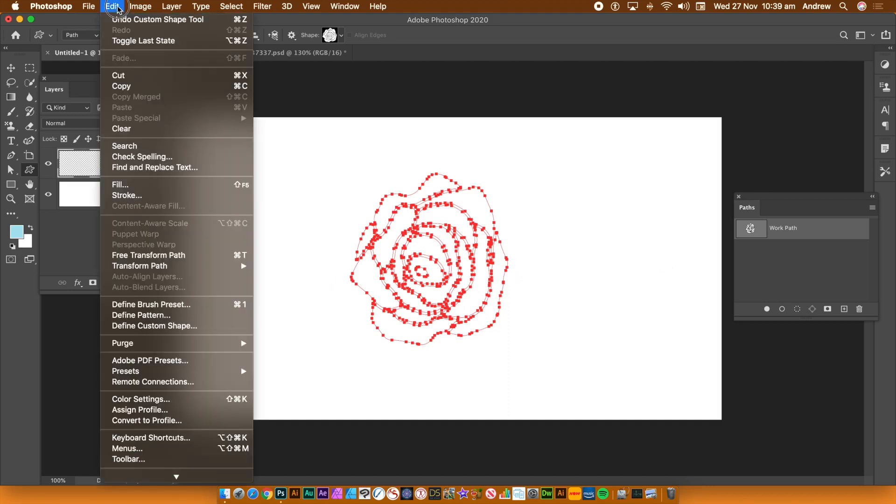
pyautogui.click(137, 187)
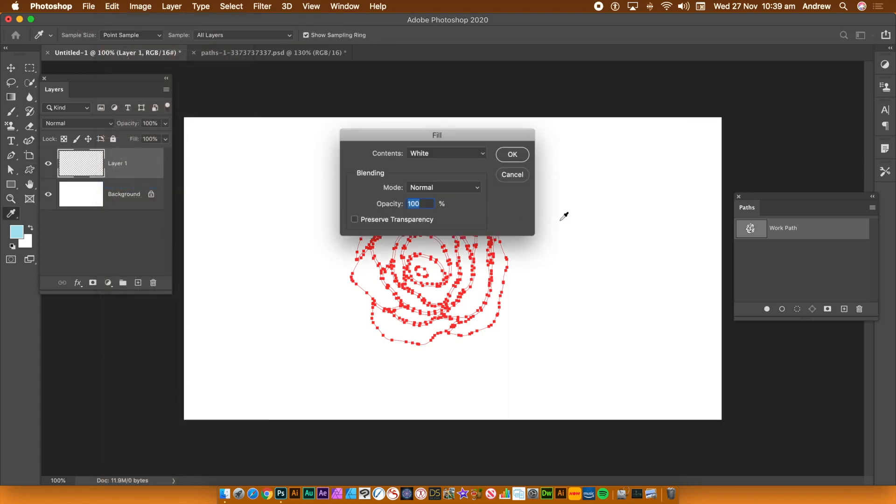
pyautogui.click(436, 153)
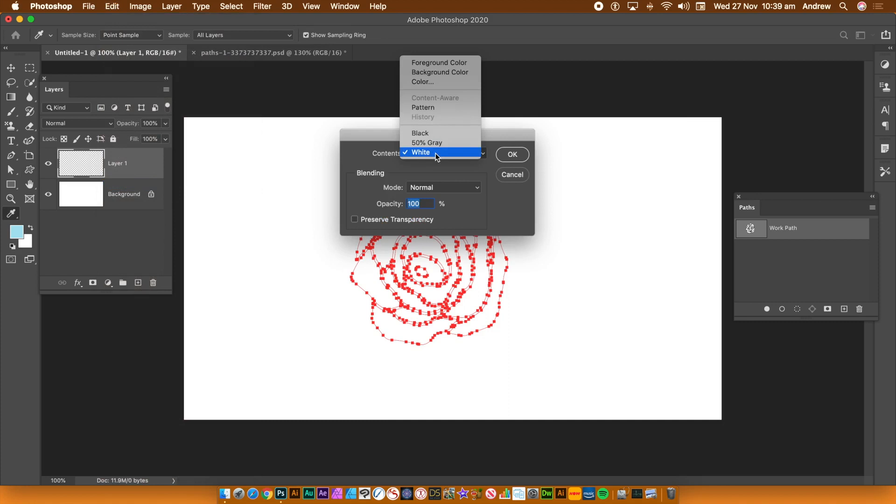
pyautogui.click(435, 108)
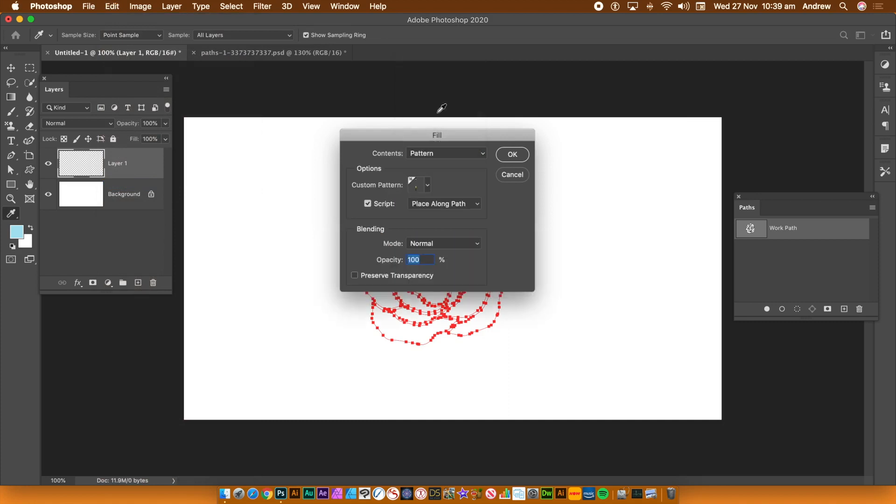
pyautogui.click(369, 206)
pyautogui.click(368, 204)
pyautogui.click(456, 204)
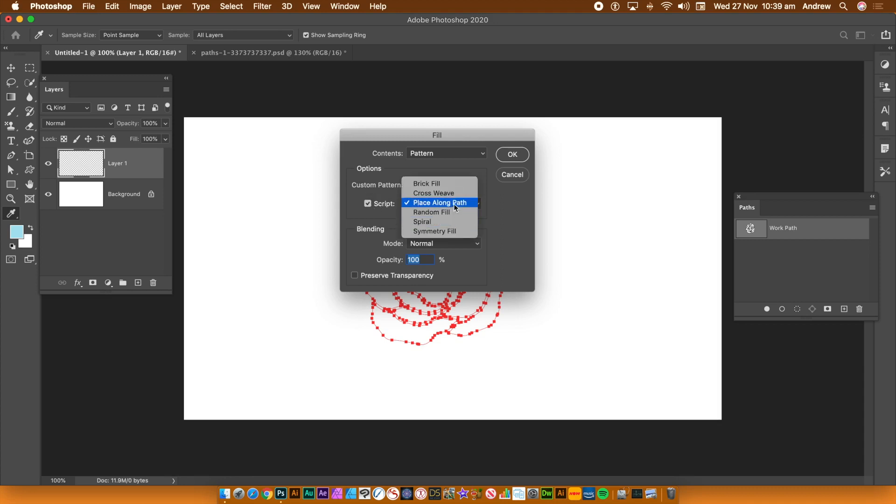
pyautogui.click(454, 203)
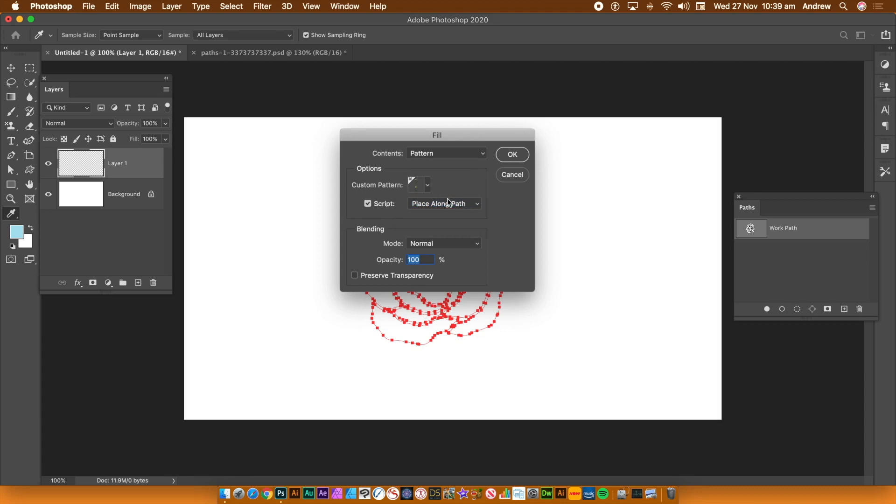
# - Select the narrow multicoloured strip captured just right of the swirl's centre as the fill's custom pattern
pyautogui.click(427, 185)
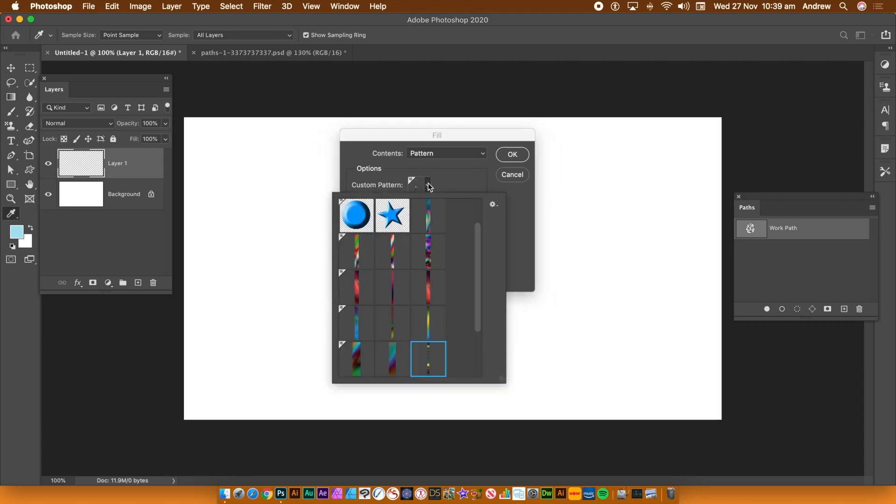
pyautogui.moveTo(480, 318); pyautogui.dragTo(481, 380)
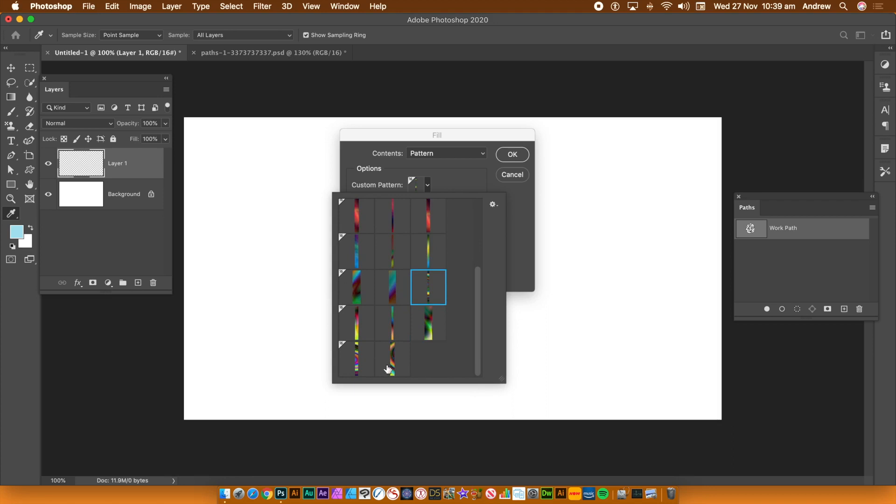
pyautogui.click(357, 364)
pyautogui.click(515, 263)
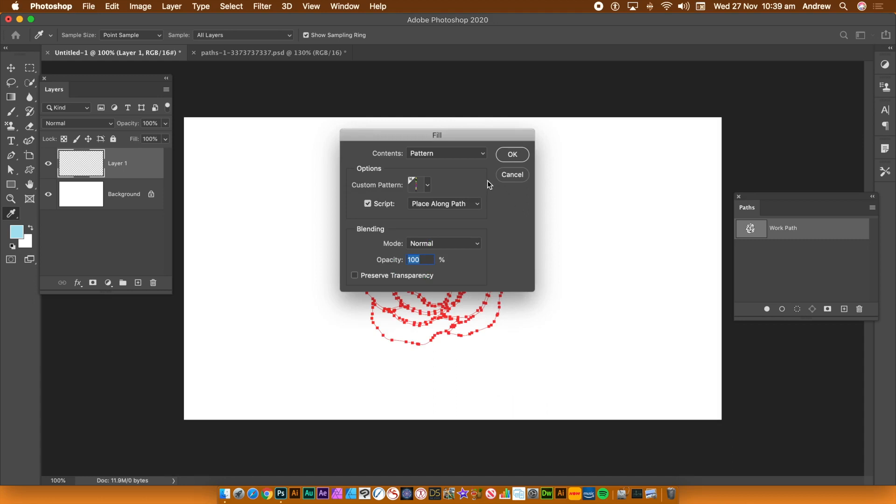
# - Set the Place Along Path options to pattern scale 0.34, spacing -316 pixels, color randomness 0.9 and brightness randomness 0.74
pyautogui.click(511, 155)
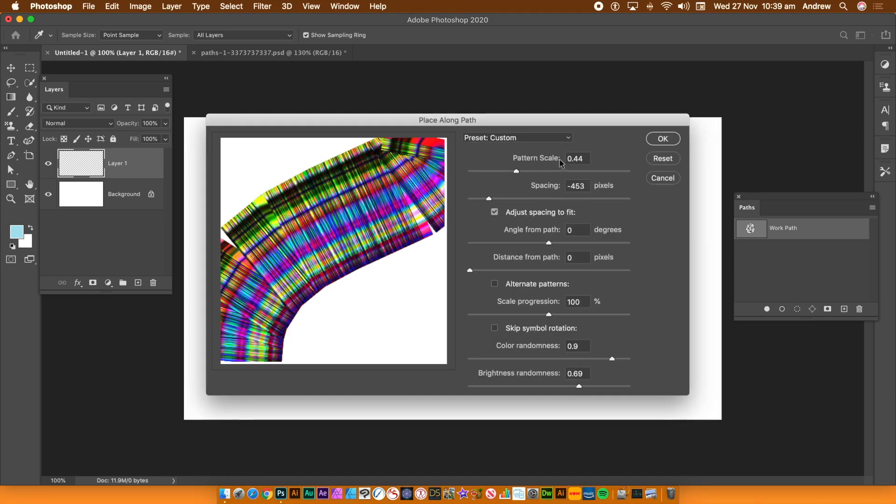
pyautogui.moveTo(517, 173)
pyautogui.mouseDown()
pyautogui.moveTo(504, 175)
pyautogui.moveTo(489, 199)
pyautogui.moveTo(505, 199)
pyautogui.moveTo(495, 201)
pyautogui.mouseUp()
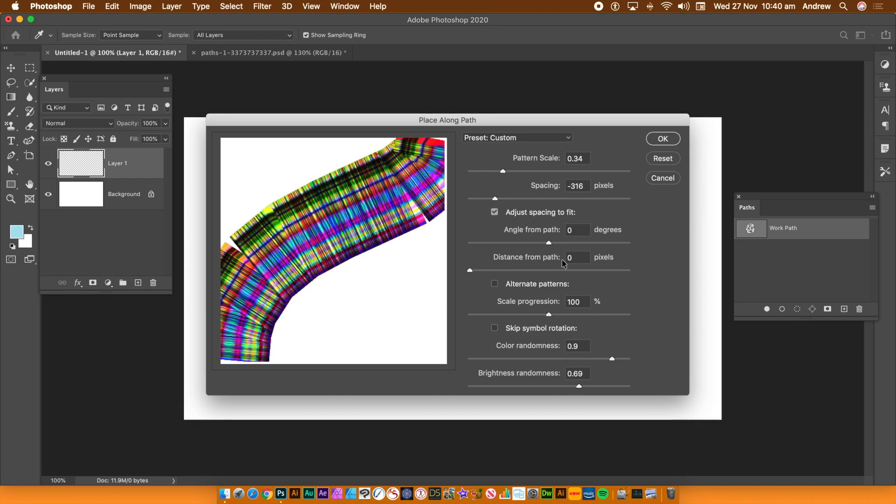
pyautogui.moveTo(480, 270); pyautogui.dragTo(436, 270)
pyautogui.moveTo(582, 390); pyautogui.dragTo(589, 392)
pyautogui.moveTo(612, 360); pyautogui.dragTo(463, 368)
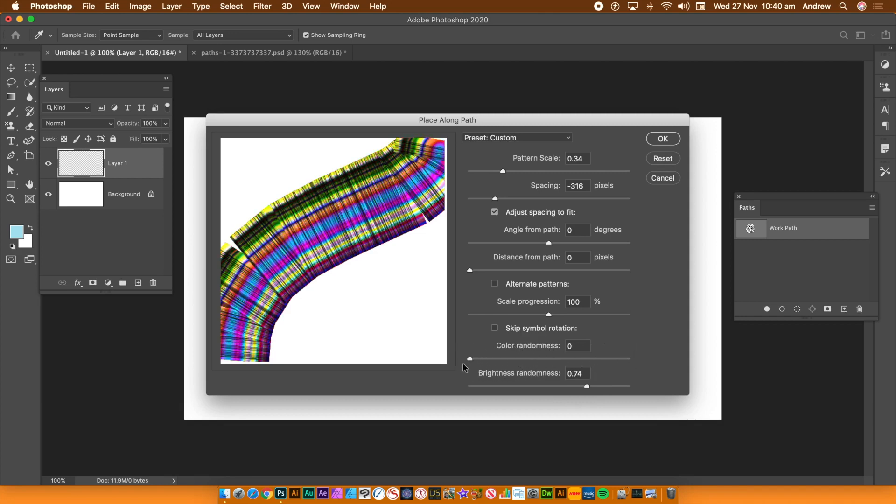
pyautogui.moveTo(470, 361); pyautogui.dragTo(614, 363)
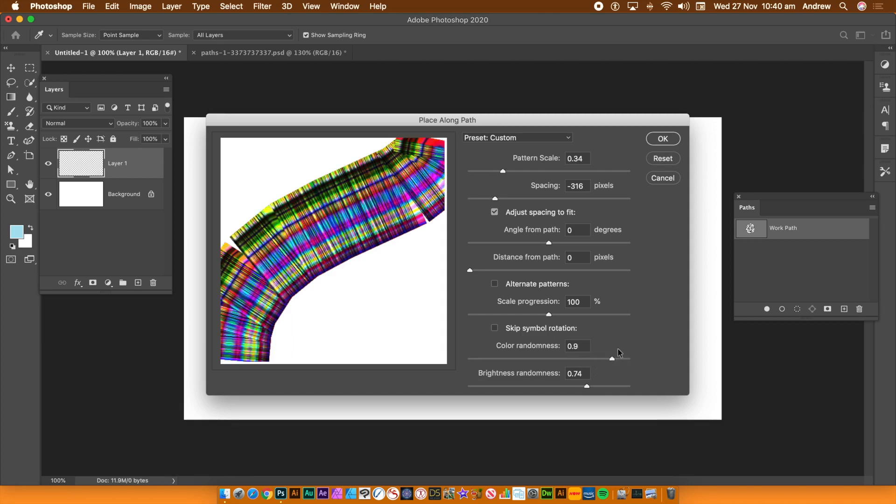
# - Apply the pattern fill along the rose path, inspect it with the path hidden, reselect the path and undo the fill
pyautogui.click(661, 139)
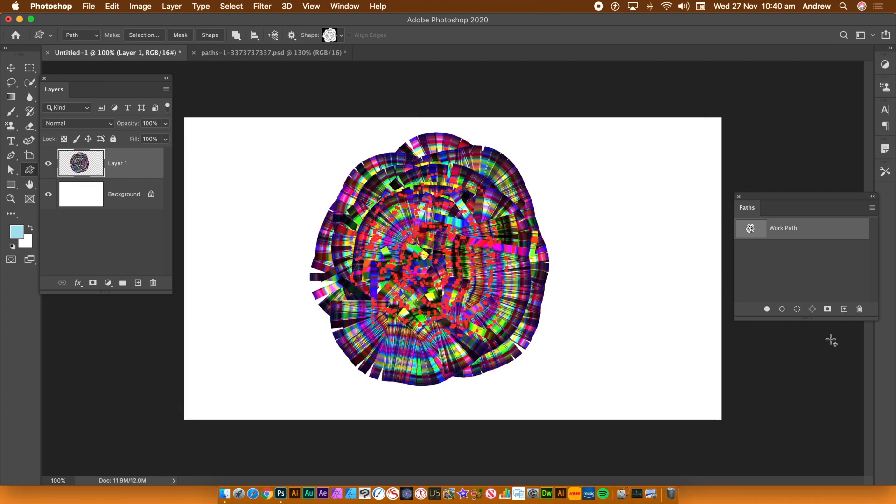
pyautogui.click(779, 273)
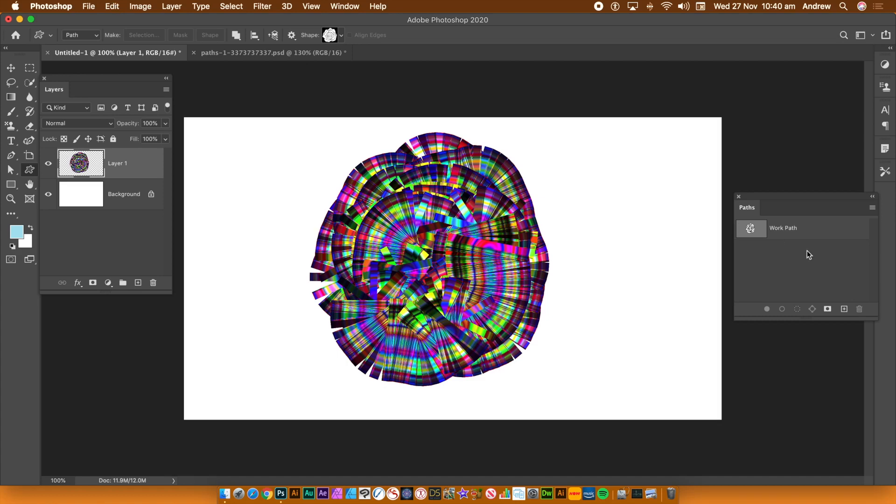
pyautogui.click(811, 231)
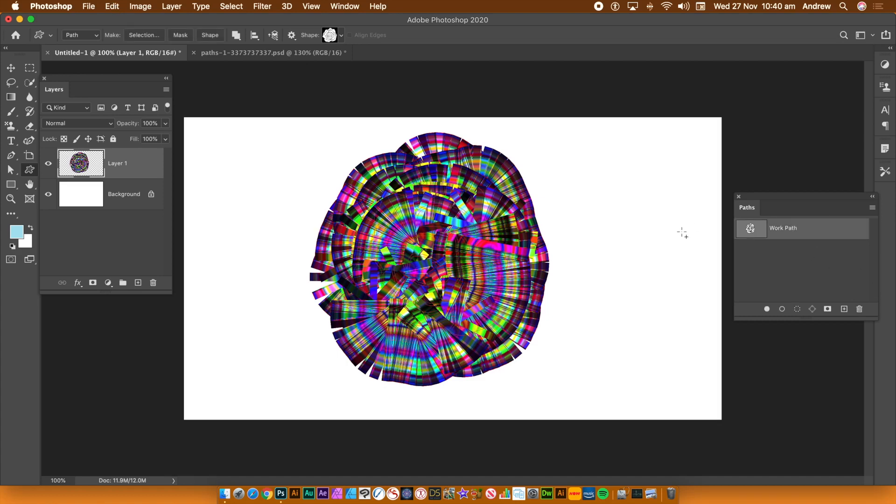
pyautogui.press('super+z')
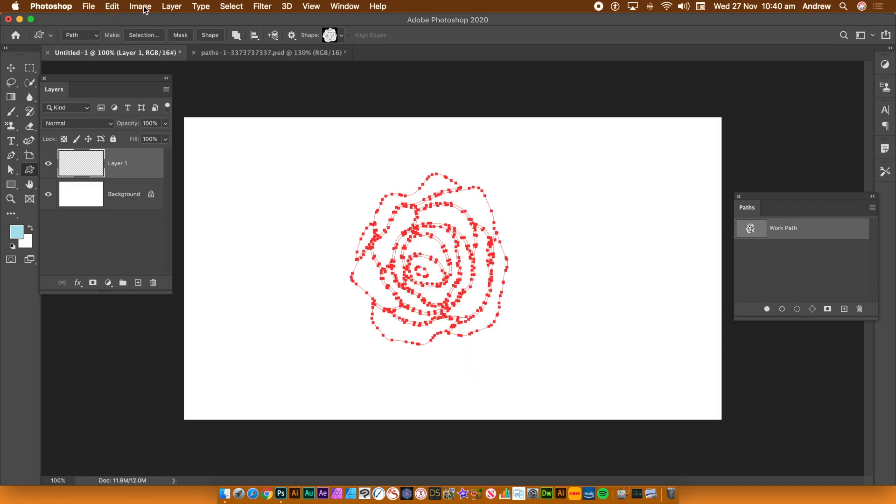
# - Try the same Place Along Path pattern fill with a pattern scale of 0.4, and undo it
pyautogui.click(112, 6)
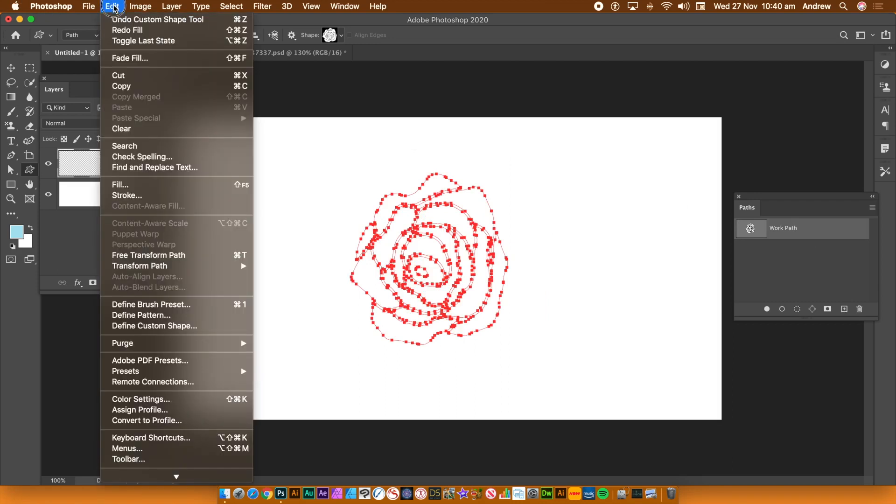
pyautogui.click(118, 185)
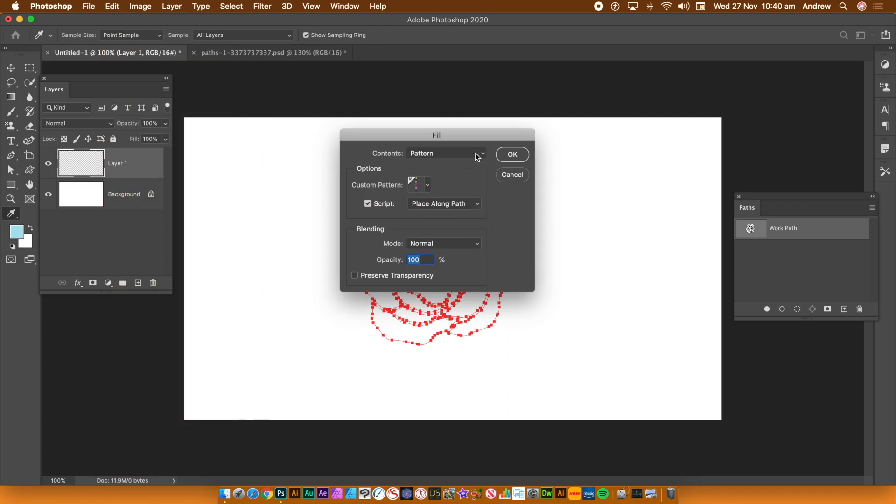
pyautogui.click(515, 155)
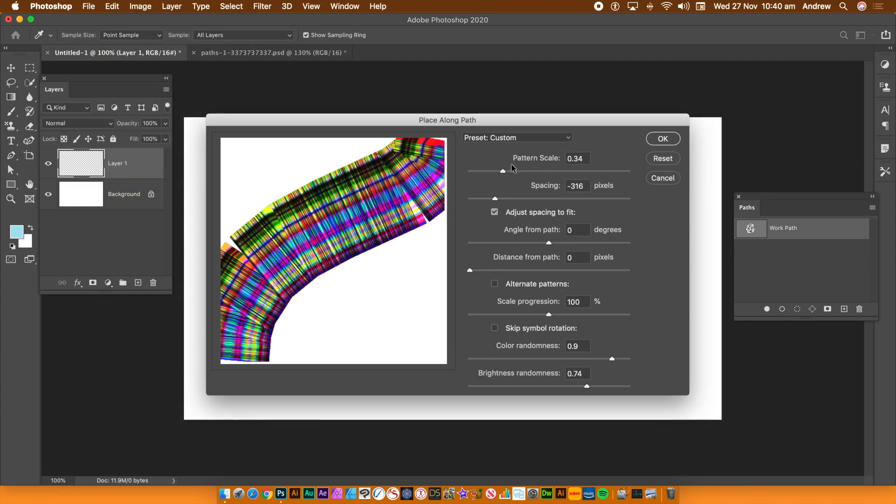
pyautogui.moveTo(512, 173); pyautogui.dragTo(512, 173)
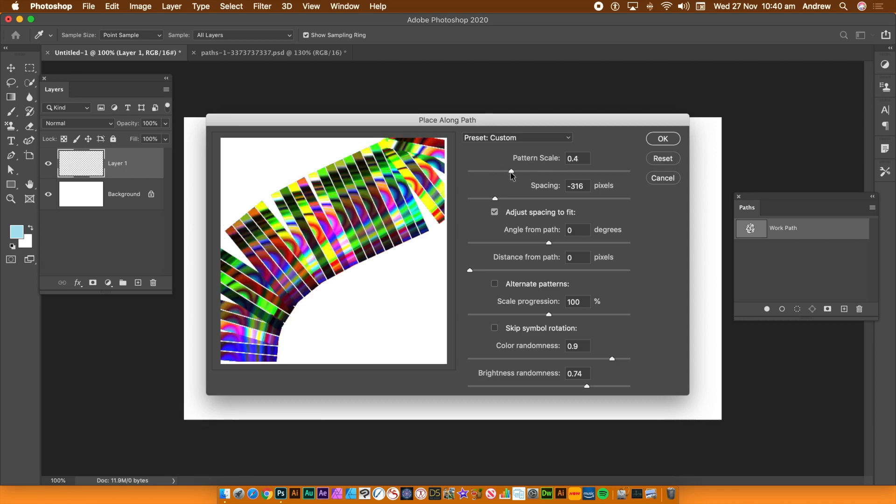
pyautogui.click(665, 139)
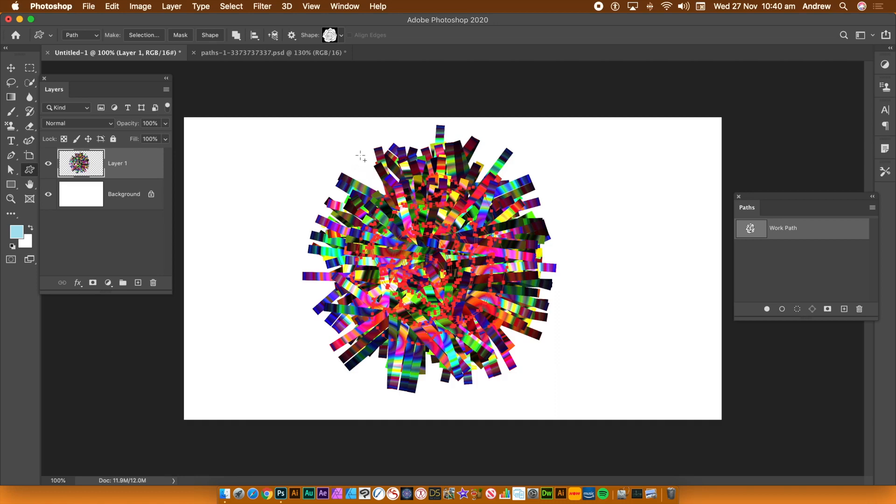
pyautogui.press('super+z')
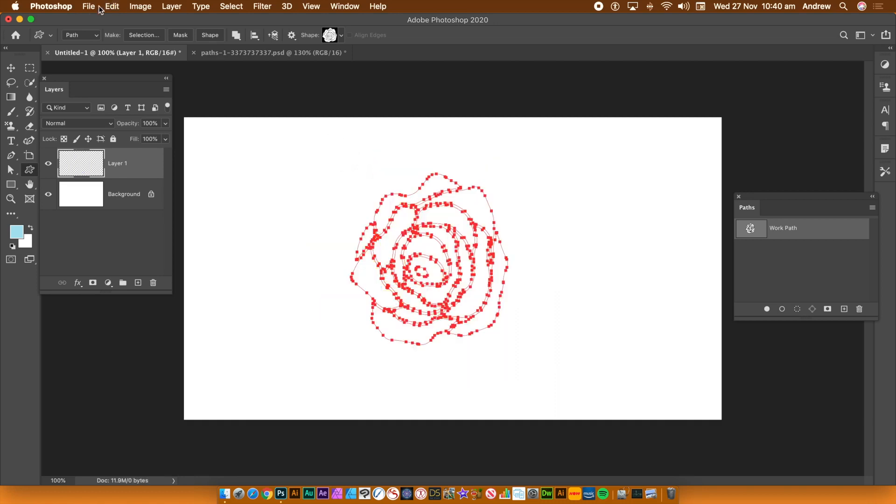
# - Reopen the Fill settings and choose the narrow red and yellow strip as the custom pattern
pyautogui.click(116, 6)
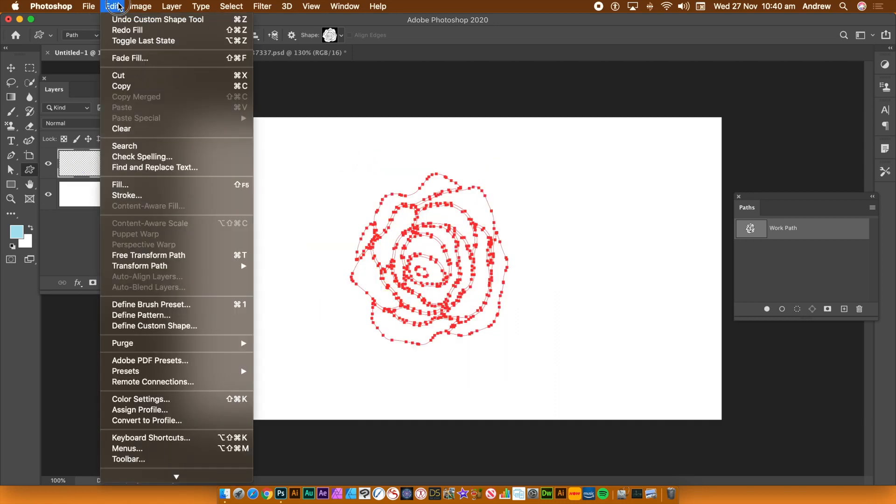
pyautogui.click(141, 186)
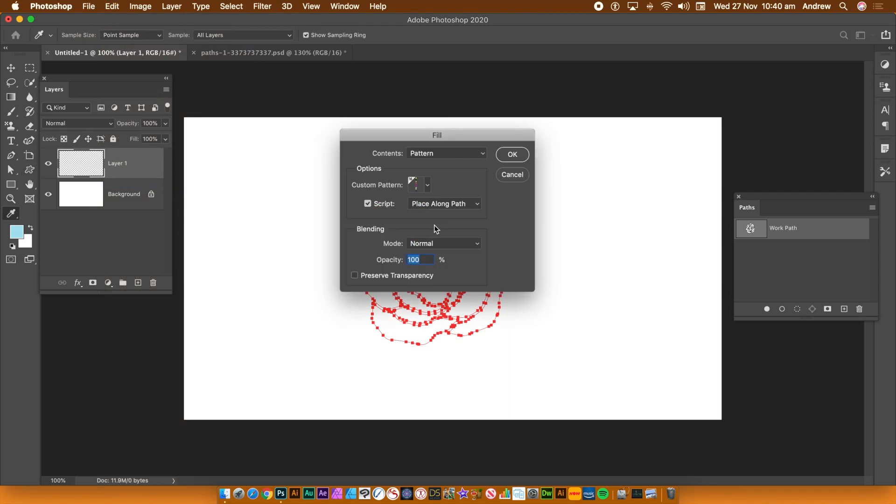
pyautogui.click(426, 186)
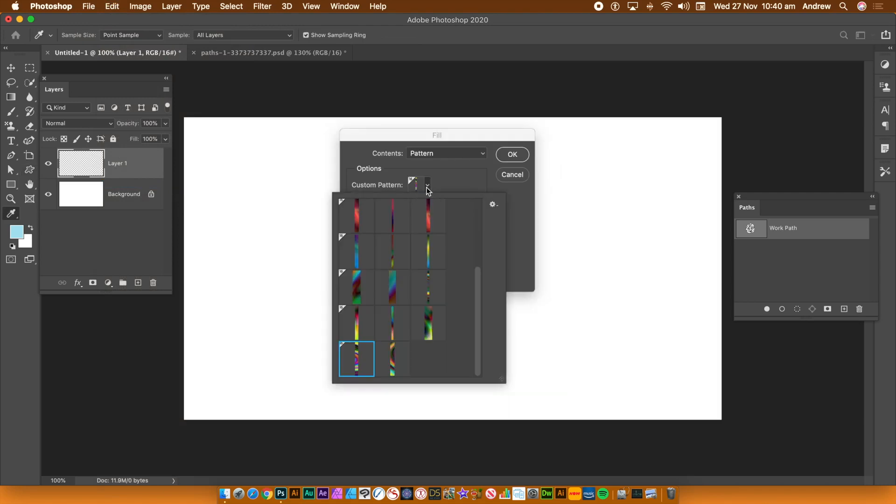
pyautogui.click(355, 329)
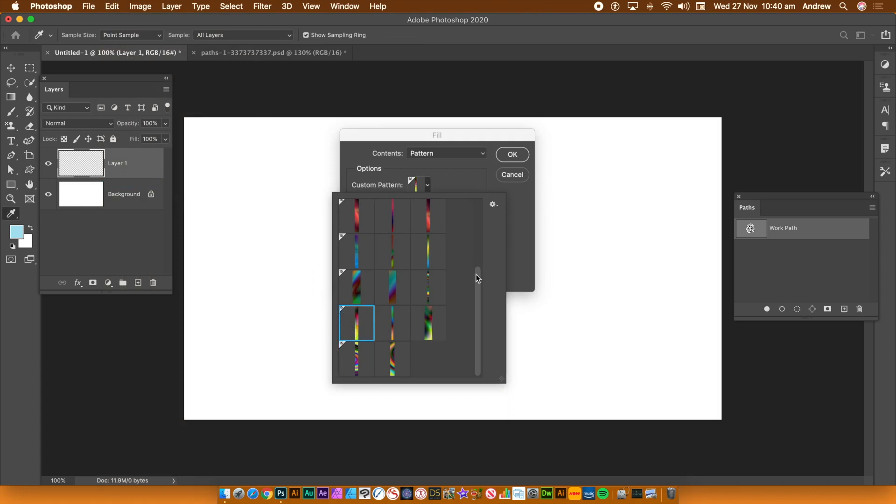
pyautogui.click(514, 215)
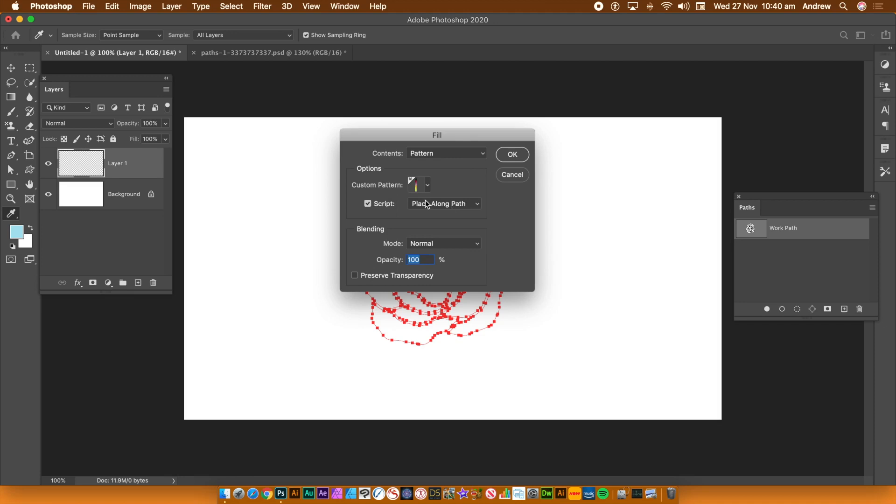
# - Fill along the rose path with pattern scale 0.37 and spacing -423 pixels, and deselect the work path
pyautogui.click(511, 155)
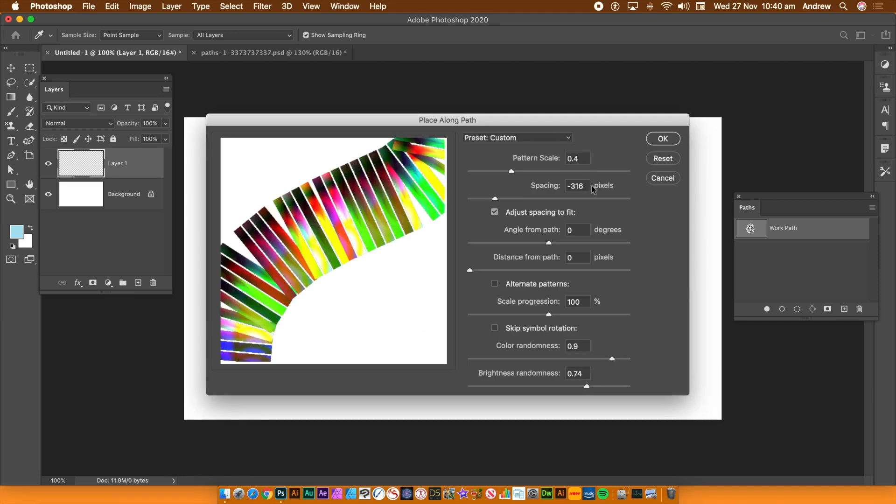
pyautogui.click(511, 173)
pyautogui.moveTo(512, 172); pyautogui.dragTo(490, 202)
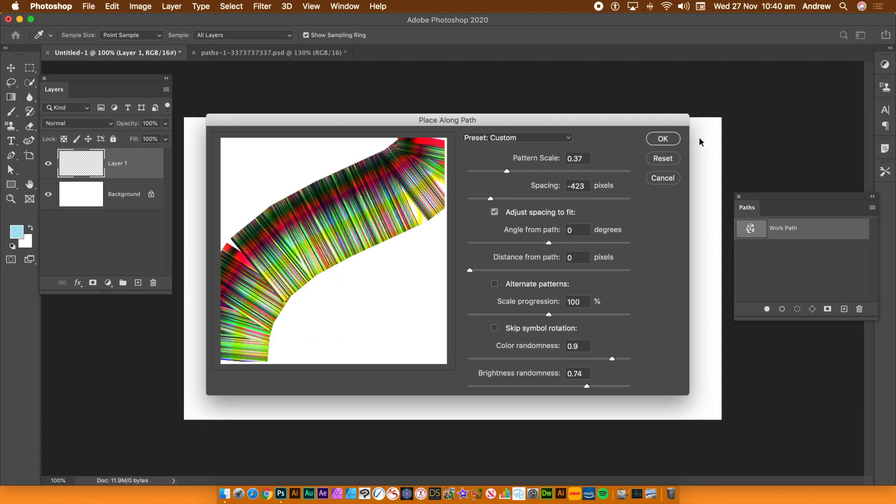
pyautogui.click(668, 140)
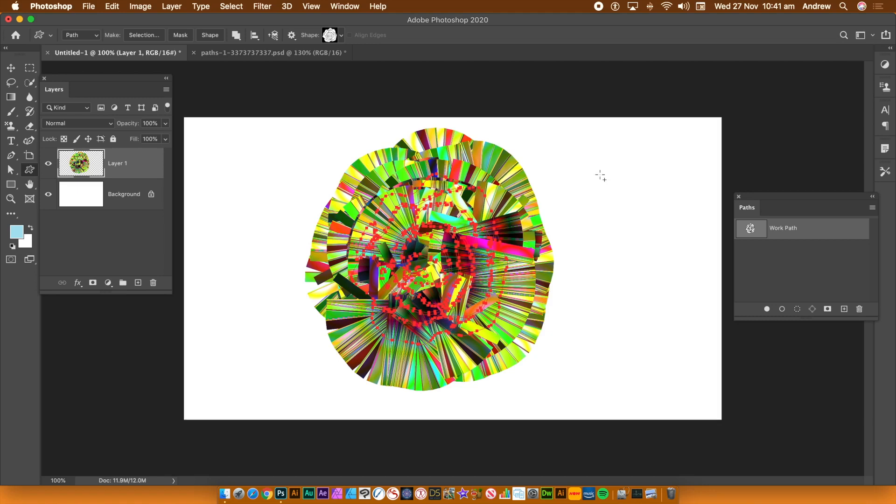
pyautogui.click(786, 257)
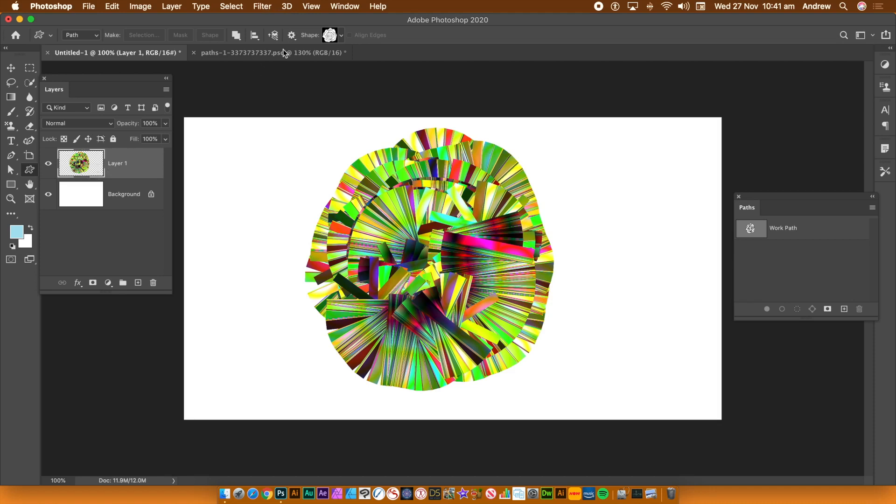
# - Apply the Oil Paint filter twice to Layer 1 with stylization 9.7, cleanliness 9.3, scale 4.4 and bristle detail 3.5
pyautogui.click(262, 7)
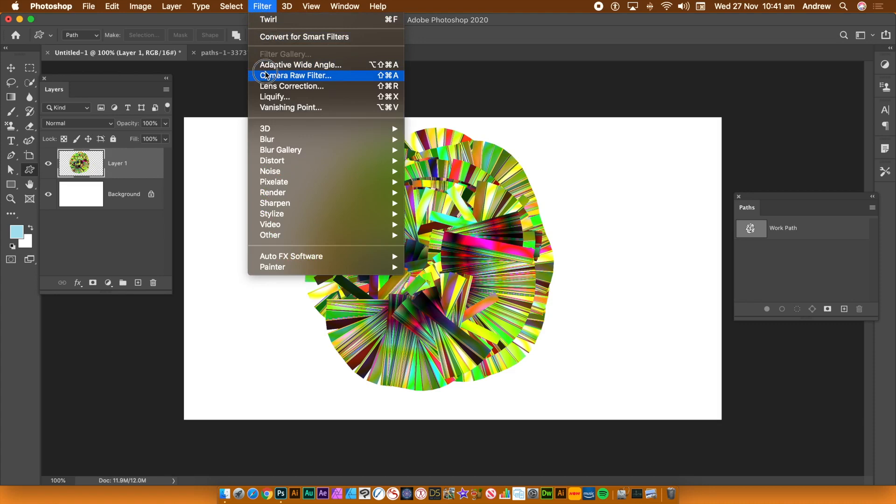
pyautogui.moveTo(281, 207)
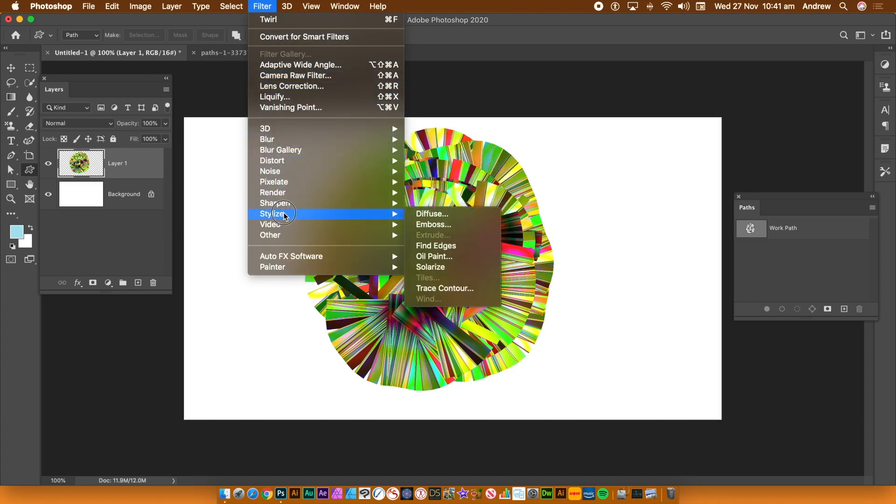
pyautogui.click(446, 256)
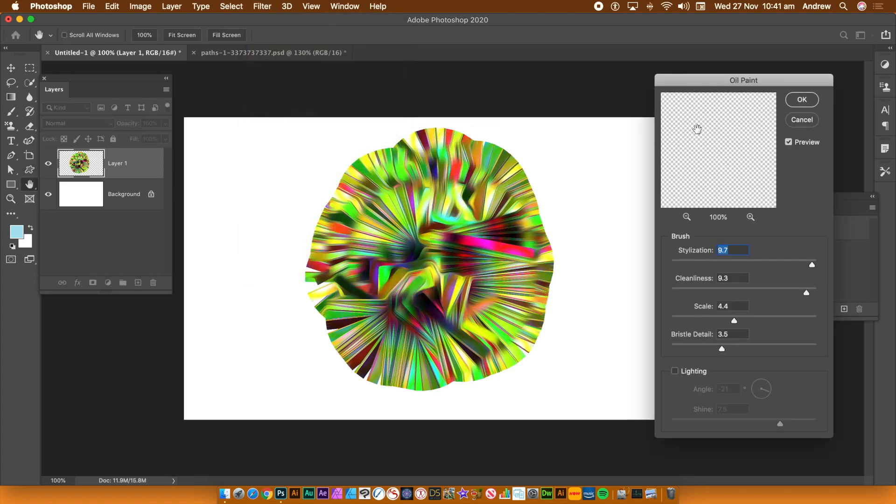
pyautogui.click(801, 99)
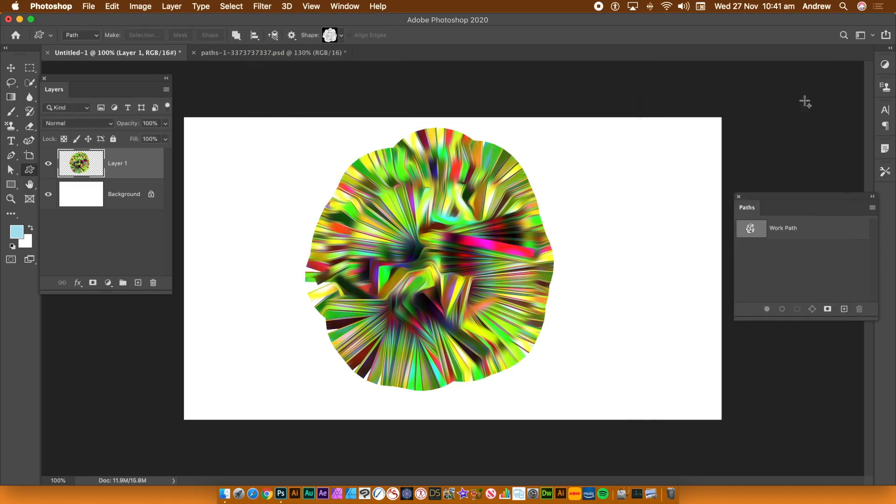
pyautogui.click(263, 7)
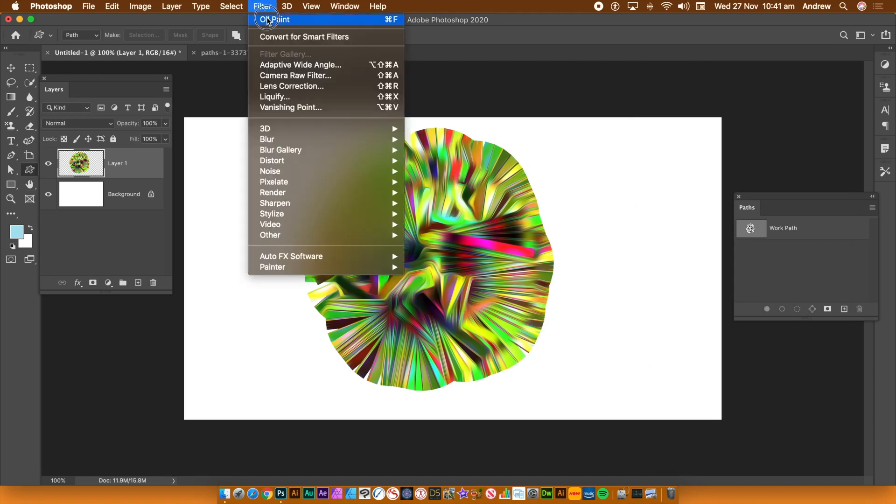
pyautogui.click(267, 19)
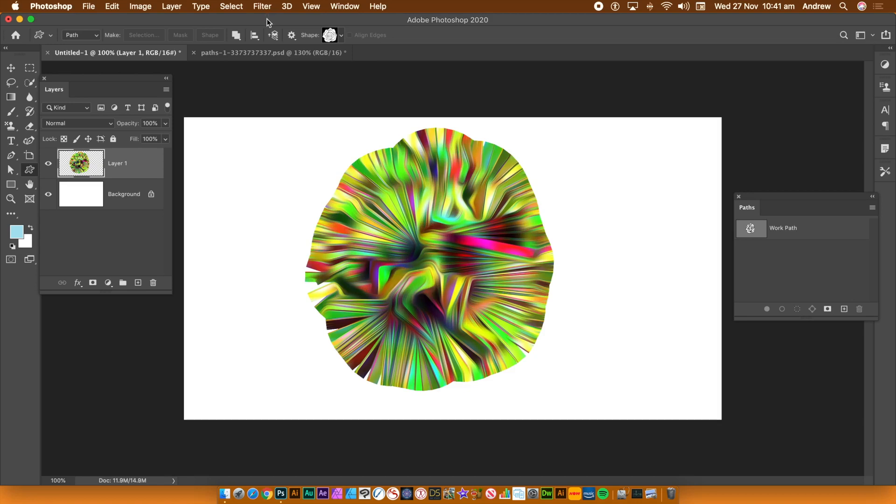
# - Add a smooth Inner Bevel effect to Layer 1 with 501% depth, 24 px size and 1 px soften
pyautogui.click(171, 6)
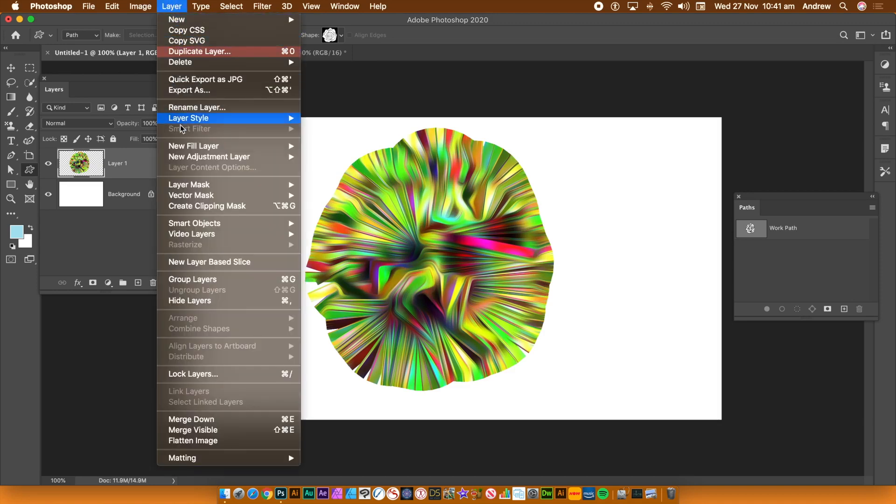
pyautogui.moveTo(194, 123)
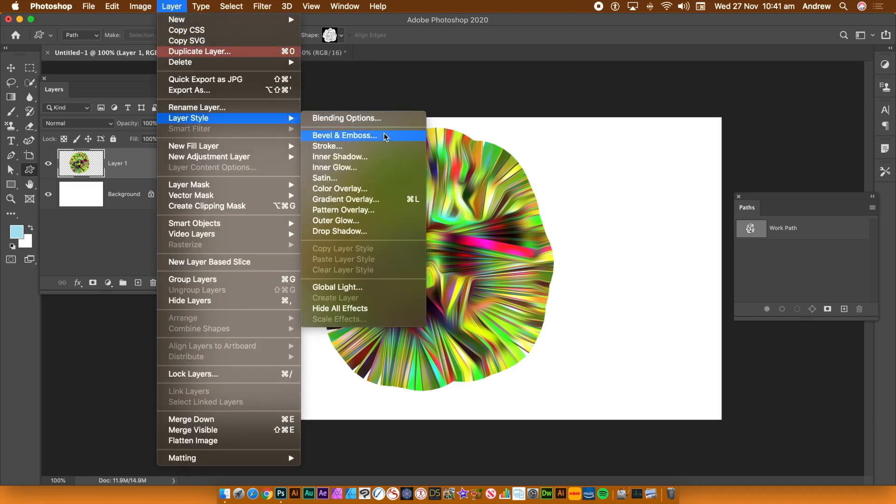
pyautogui.click(343, 136)
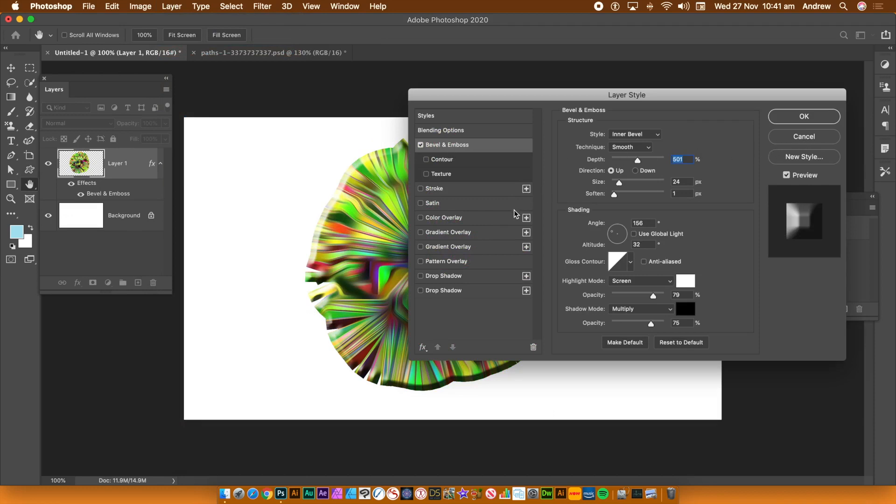
pyautogui.click(799, 122)
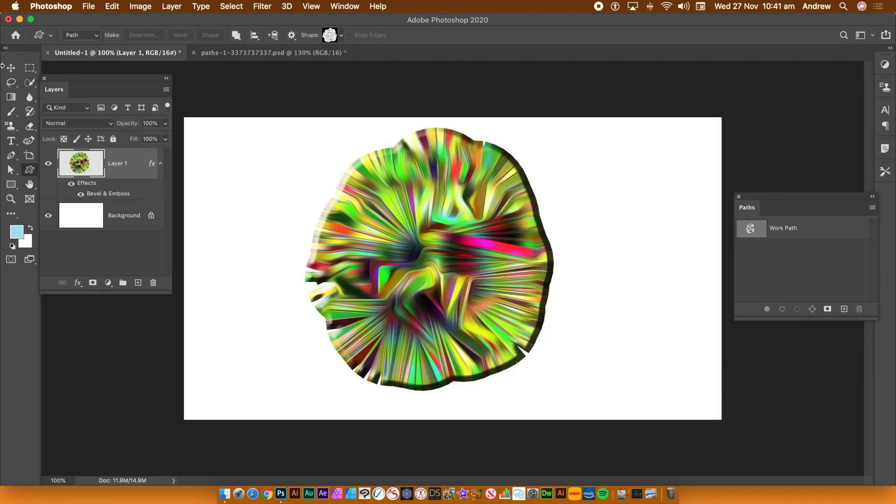
# - Move the bevelled rose artwork to the canvas's upper-left corner so that it runs partly off the edges
pyautogui.click(11, 69)
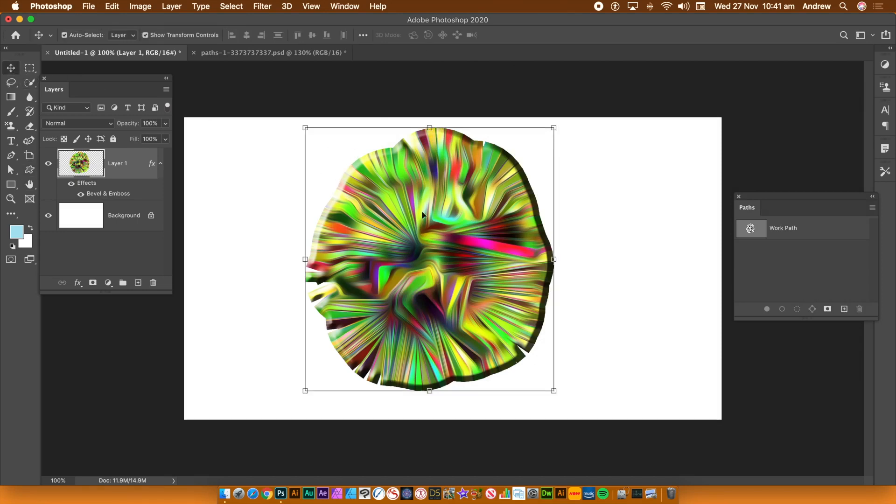
pyautogui.moveTo(453, 251); pyautogui.dragTo(264, 173)
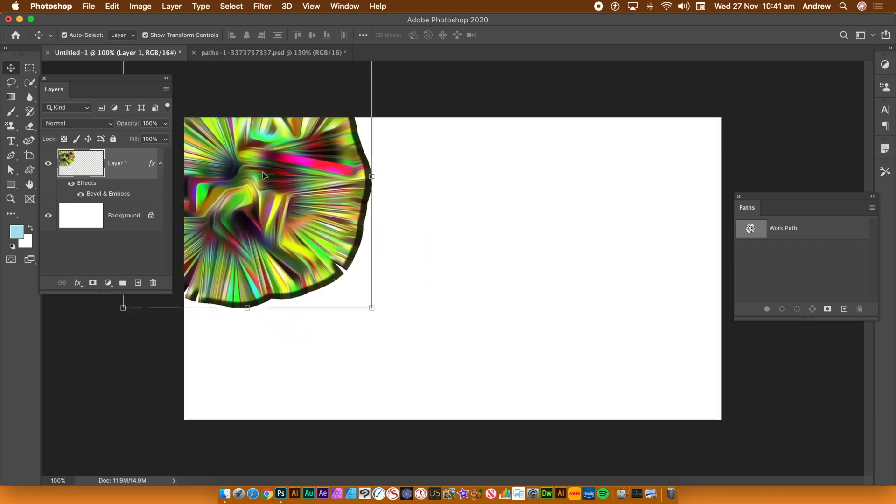
# - Cover the canvas with seven overlapping copies of the bevelled rose layer, including some running off the edges
pyautogui.moveTo(264, 182); pyautogui.dragTo(602, 156)
pyautogui.moveTo(591, 195); pyautogui.dragTo(414, 98)
pyautogui.moveTo(579, 242); pyautogui.dragTo(636, 375)
pyautogui.moveTo(612, 335); pyautogui.dragTo(694, 173)
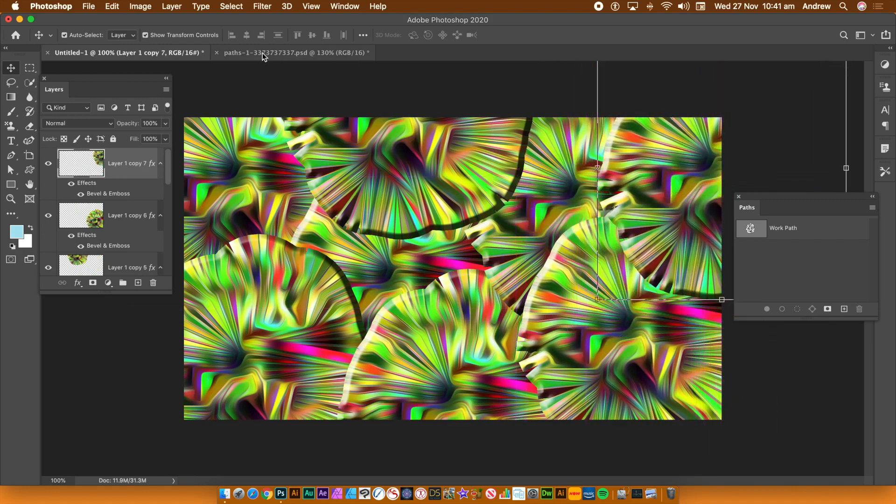
# - Flatten the image and apply the last-used Oil Paint filter to it twice
pyautogui.click(172, 7)
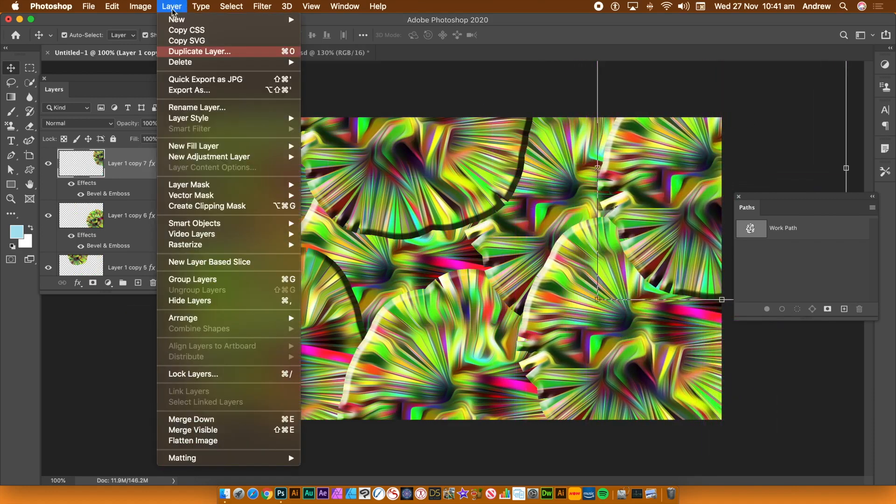
pyautogui.click(216, 441)
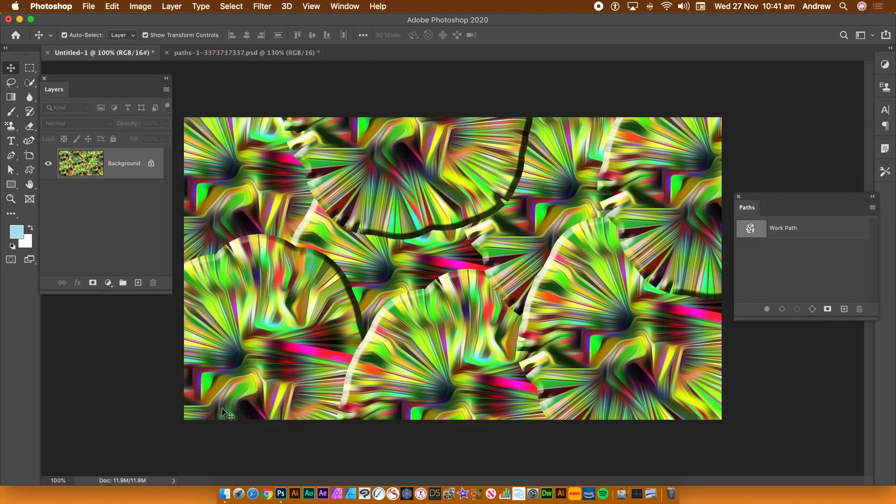
pyautogui.click(259, 6)
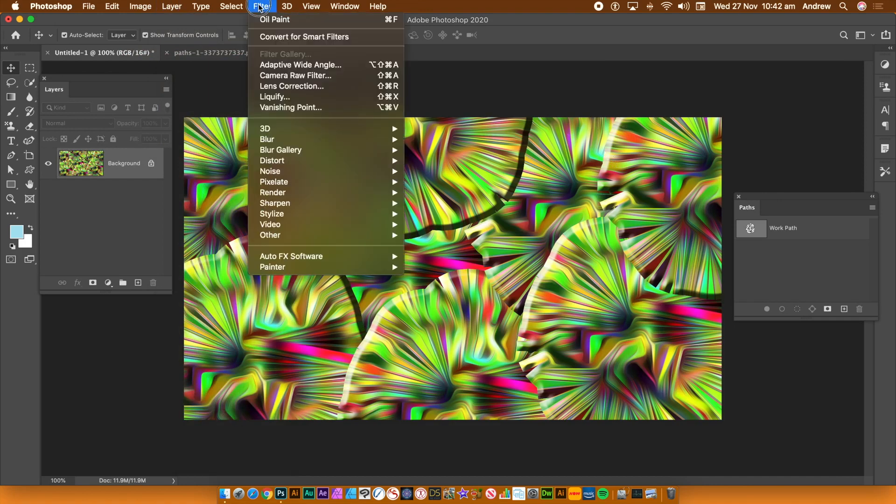
pyautogui.click(267, 20)
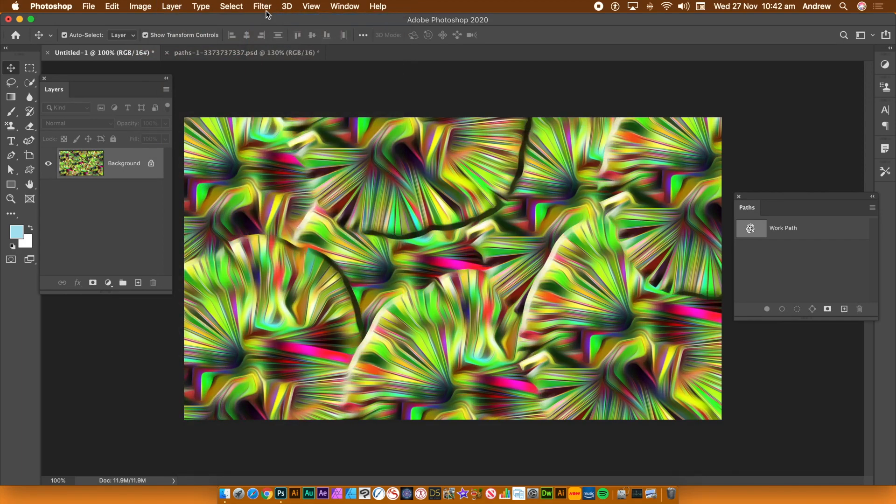
pyautogui.click(265, 9)
pyautogui.click(267, 19)
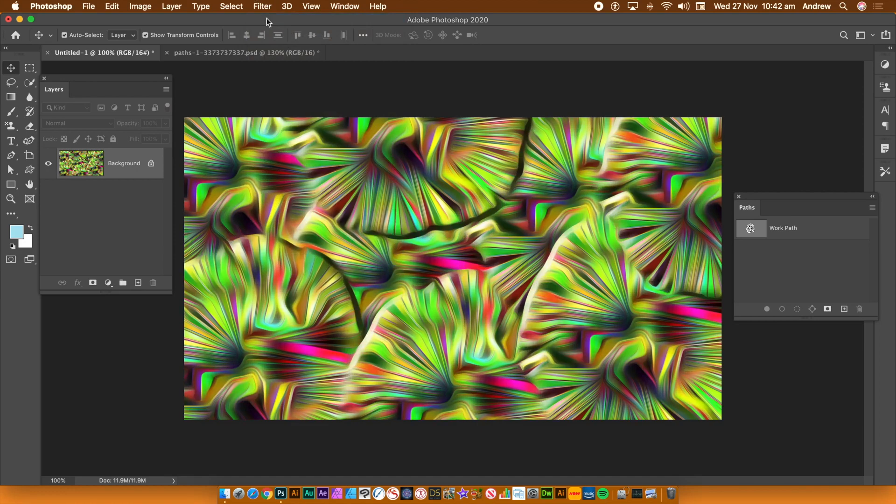
# - Adjust the flattened artwork's RGB Levels with midtone input 0.85 and white input 218
pyautogui.click(113, 8)
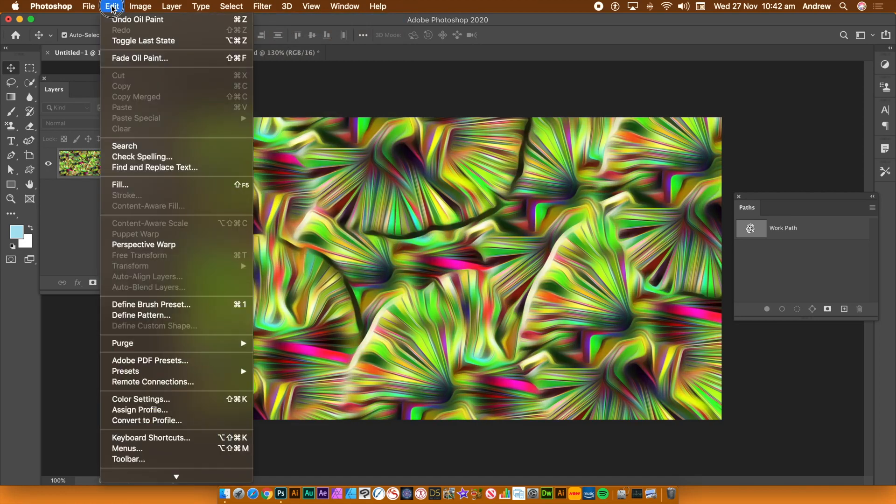
pyautogui.moveTo(141, 7)
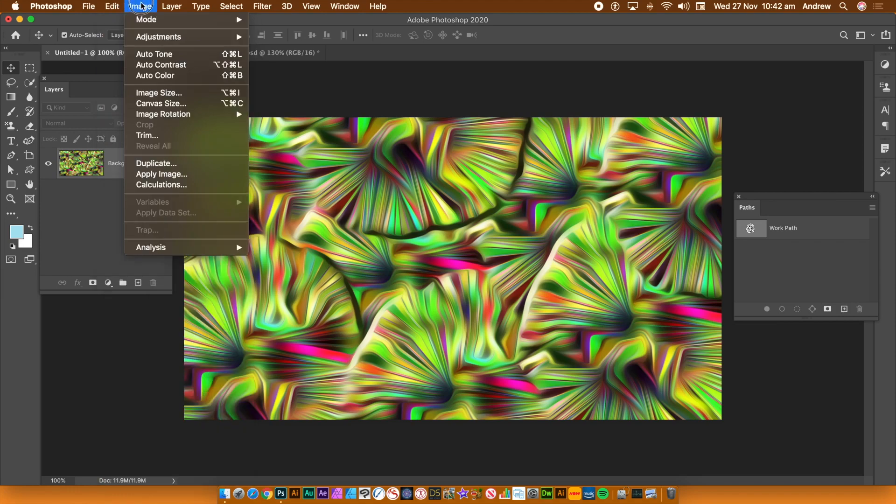
pyautogui.moveTo(146, 39)
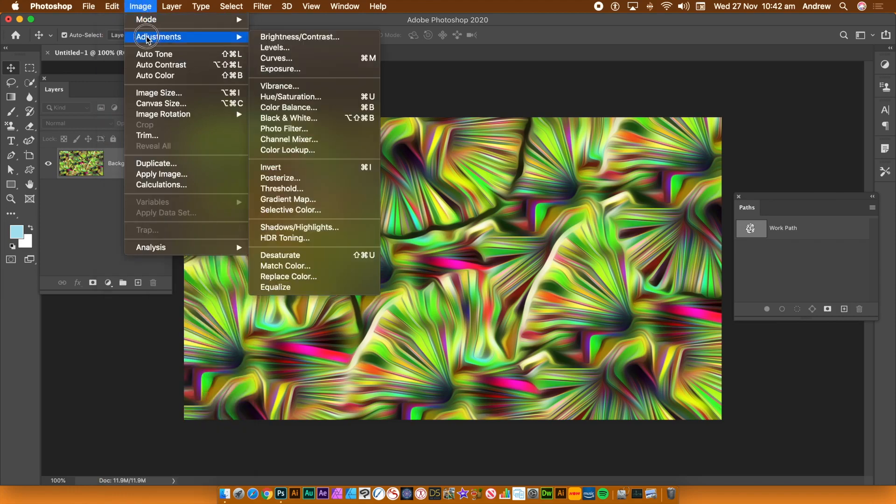
pyautogui.click(270, 48)
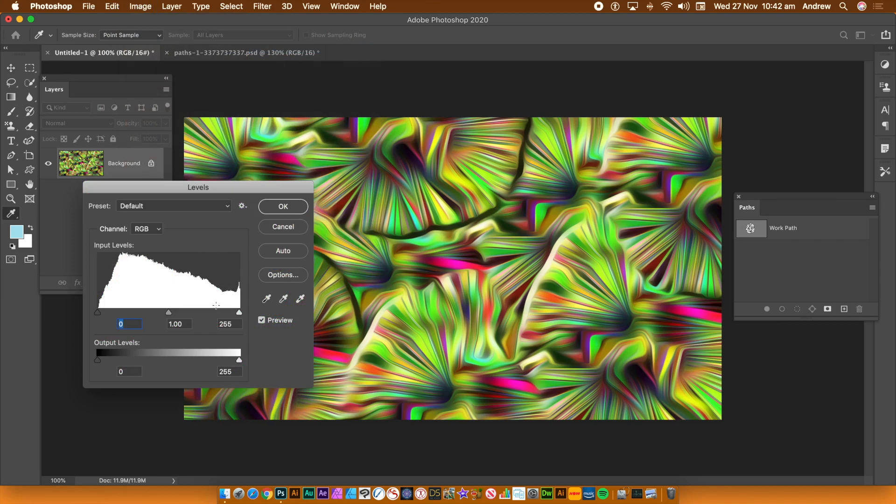
pyautogui.moveTo(238, 313); pyautogui.dragTo(219, 316)
pyautogui.moveTo(156, 315); pyautogui.dragTo(164, 314)
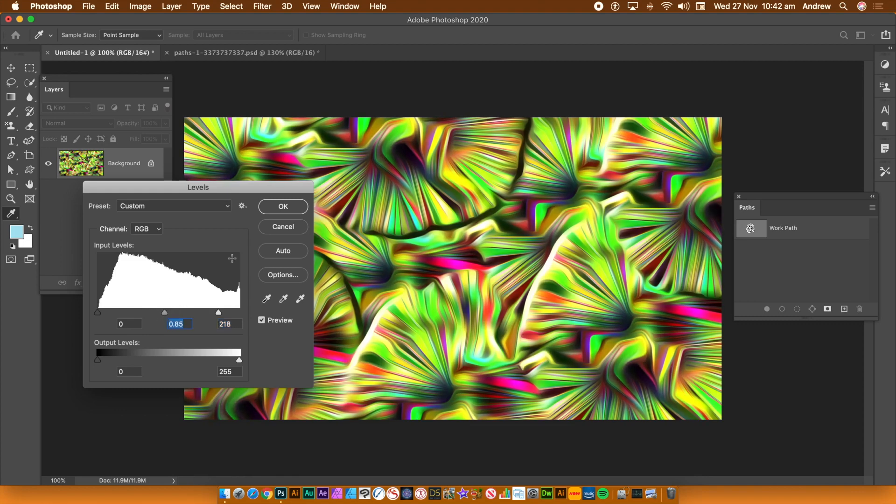
pyautogui.click(286, 205)
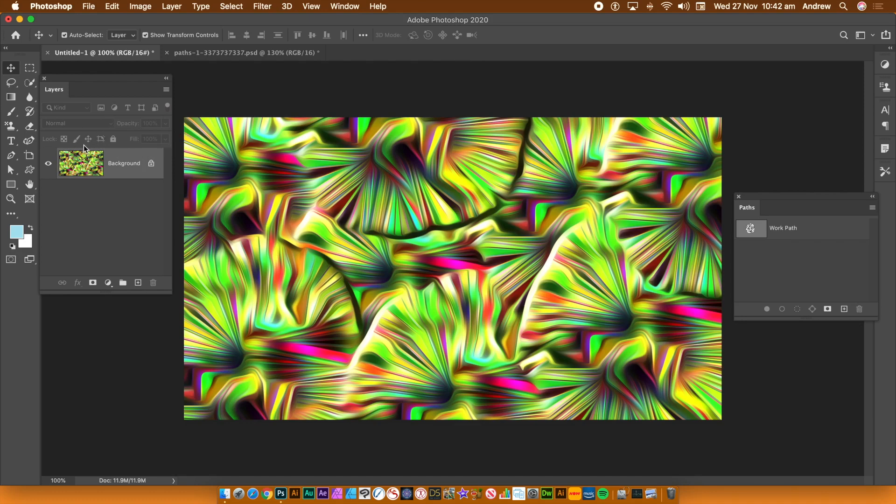
# - Fill the whole Background layer with white in Normal mode at 100% opacity
pyautogui.click(113, 6)
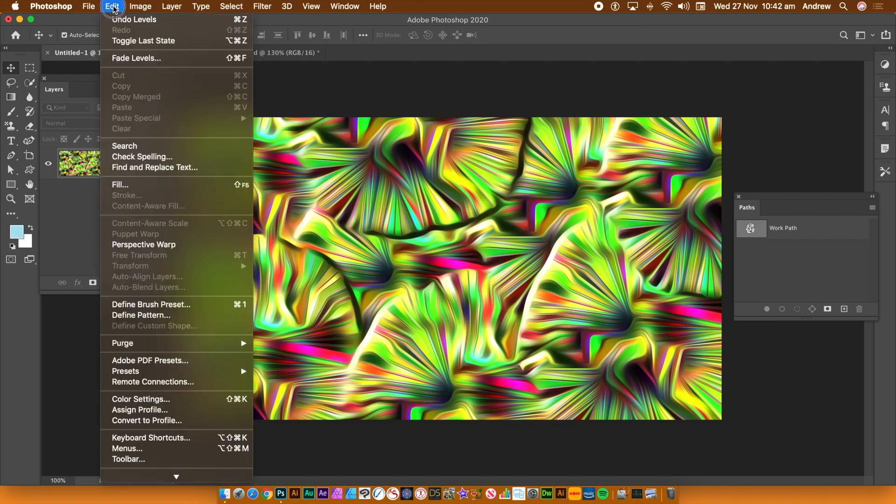
pyautogui.click(119, 186)
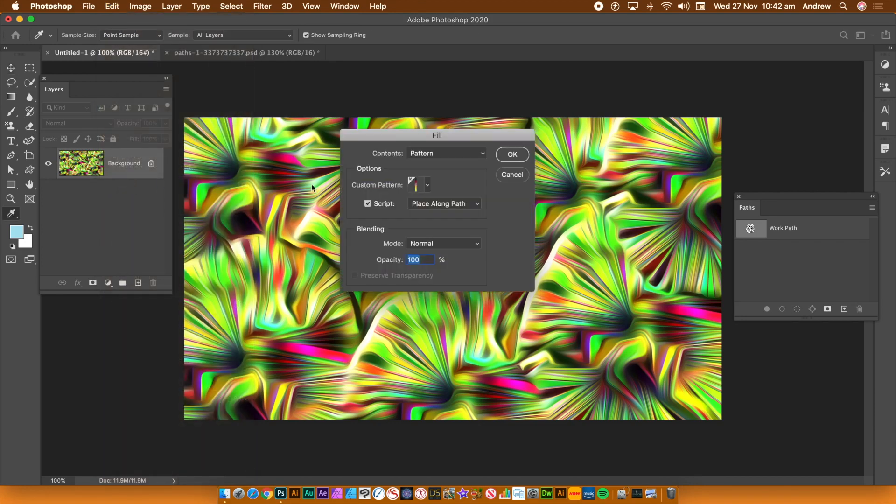
pyautogui.click(434, 156)
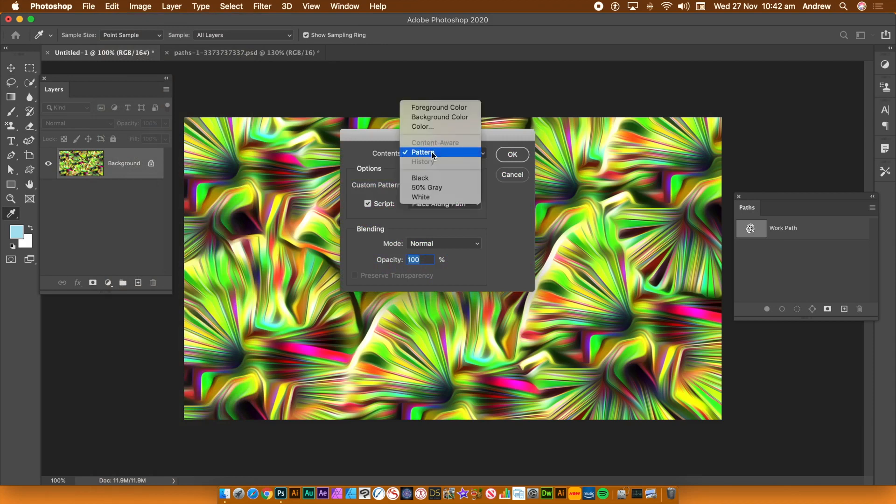
pyautogui.click(430, 198)
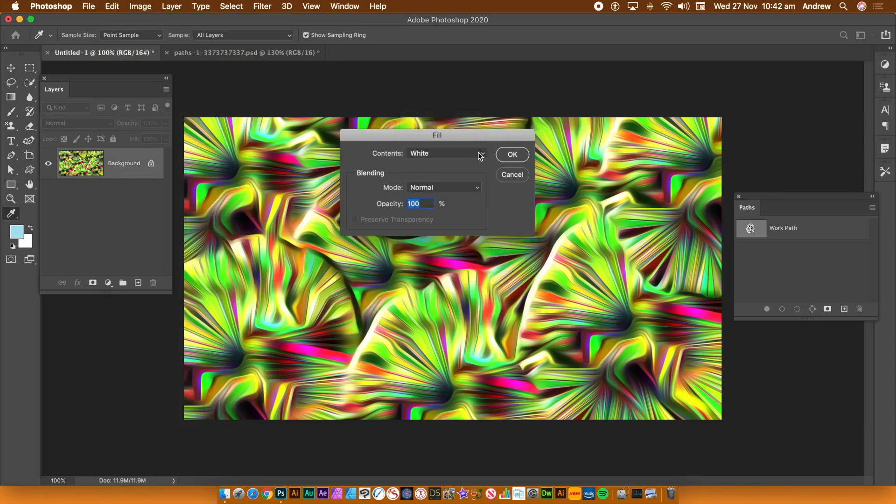
pyautogui.click(512, 155)
pyautogui.press('v')
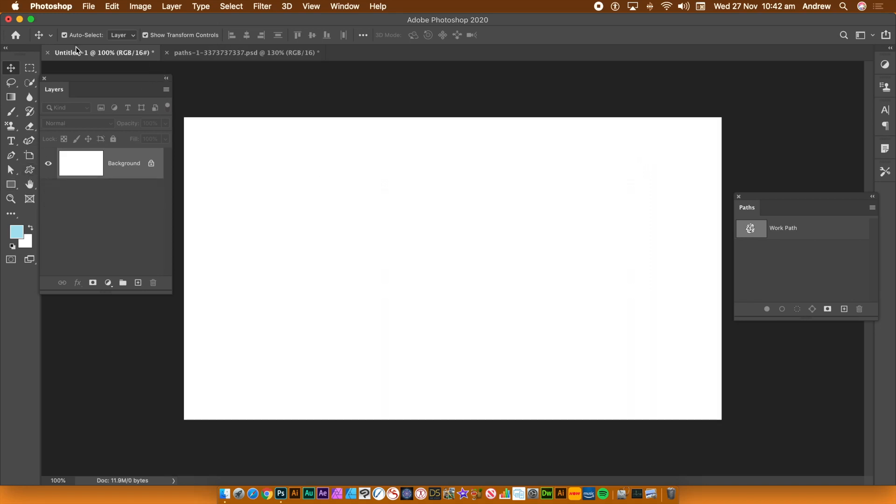
# - Draw several crossing linear gradients over the white background in Difference mode at 100% opacity
pyautogui.click(12, 97)
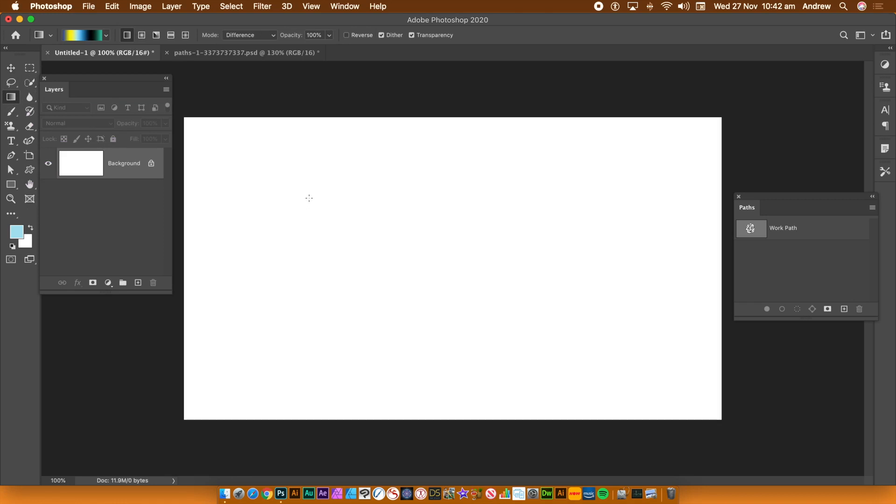
pyautogui.moveTo(302, 177); pyautogui.dragTo(661, 317)
pyautogui.moveTo(474, 206); pyautogui.dragTo(332, 307)
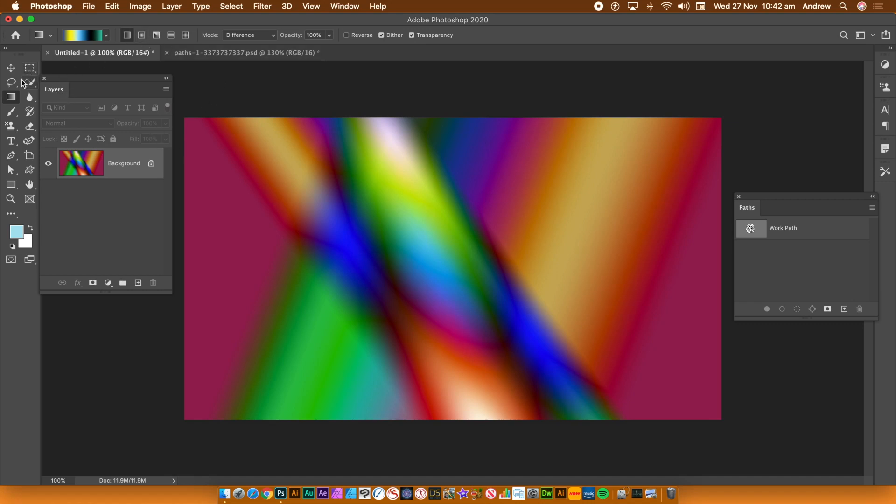
# - Select a tall, narrow vertical strip near the middle of the gradient and copy it onto a new layer
pyautogui.click(29, 67)
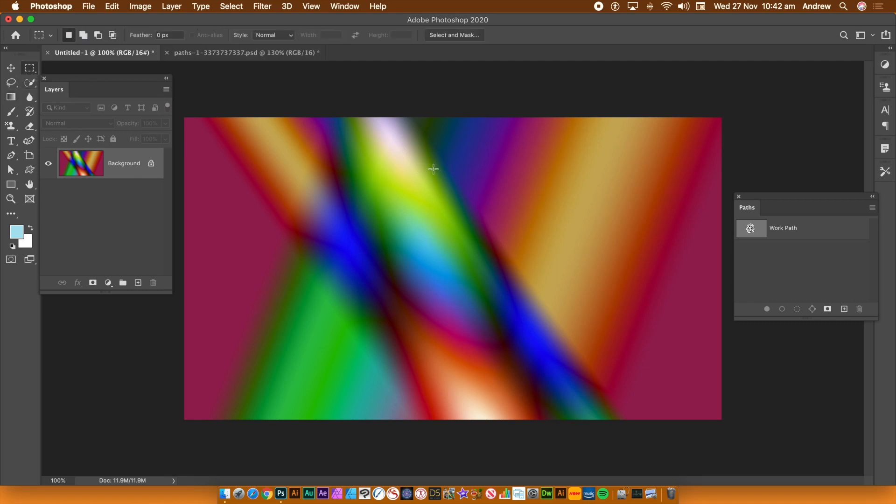
pyautogui.moveTo(436, 154); pyautogui.dragTo(453, 391)
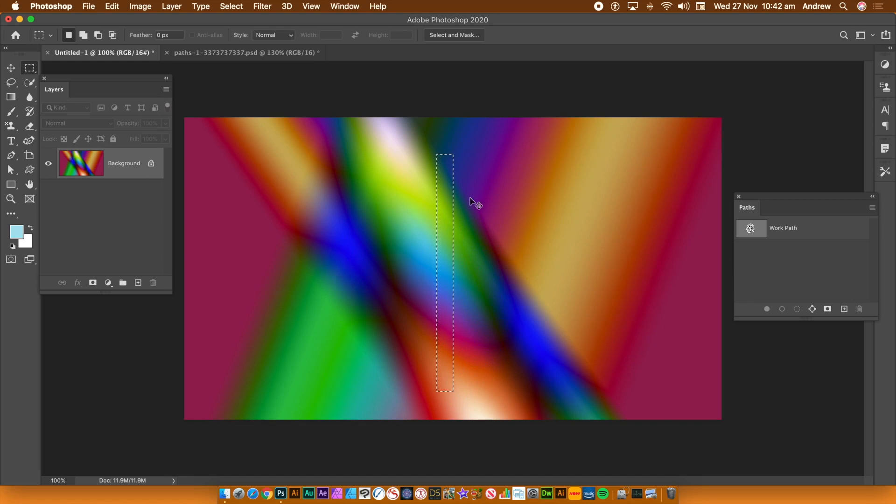
pyautogui.click(115, 6)
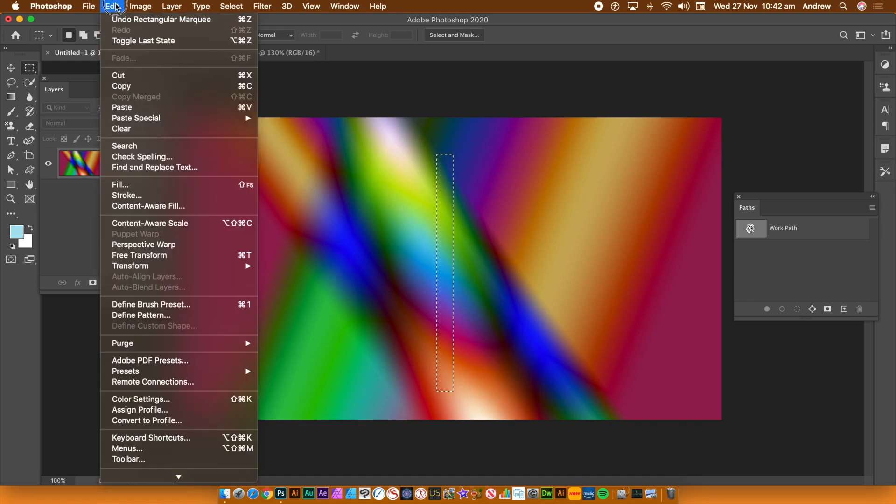
pyautogui.click(123, 86)
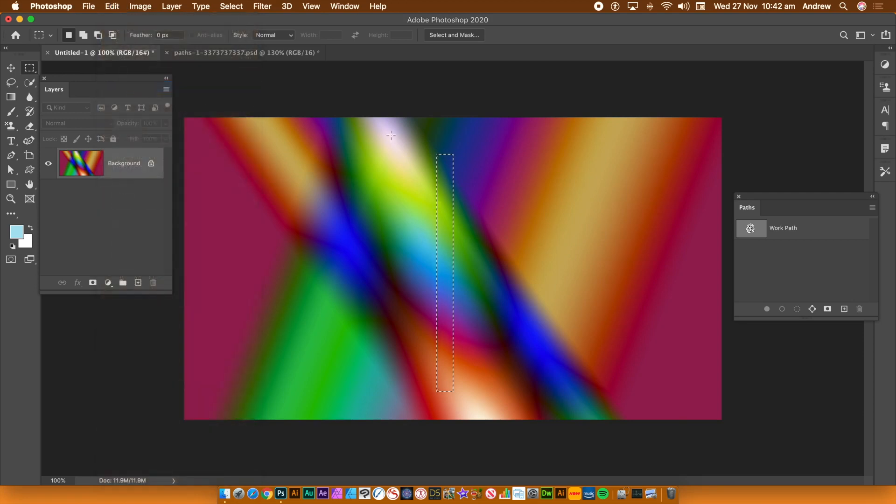
pyautogui.press('super+v')
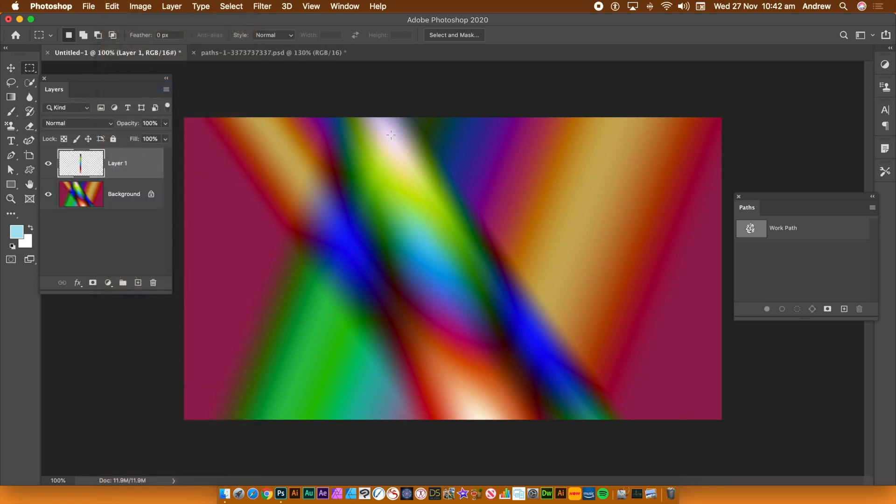
# - Delete the Background layer, leaving only the copied gradient strip on transparency
pyautogui.keyDown('super'); pyautogui.click(85, 199); pyautogui.keyUp('super')
pyautogui.click(85, 198)
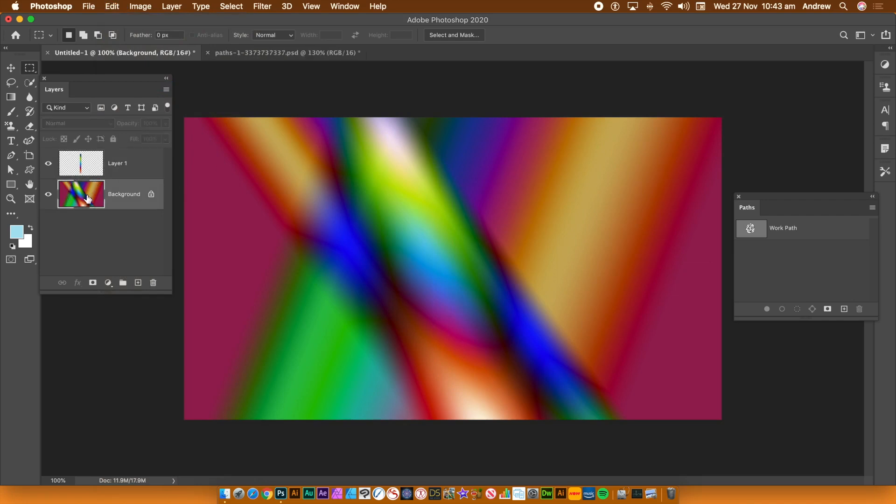
pyautogui.click(153, 282)
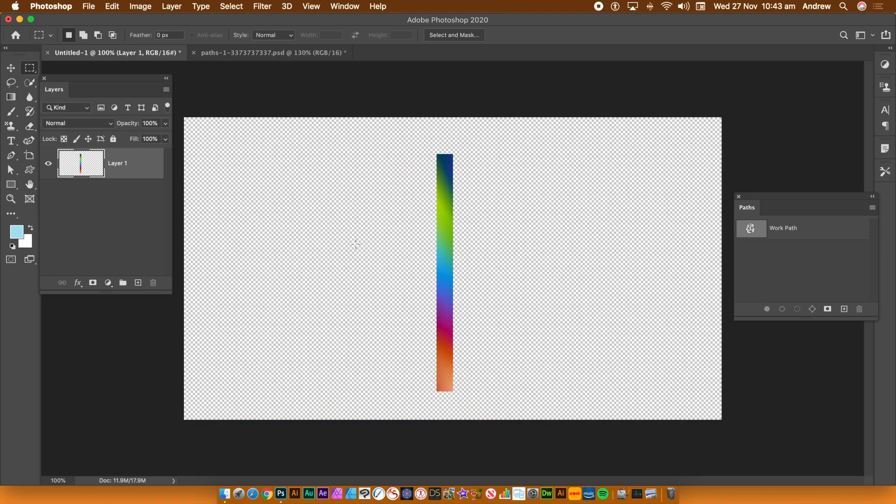
# - Warp the gradient strip into a curved petal shape by bulging its upper half to the right
pyautogui.click(108, 6)
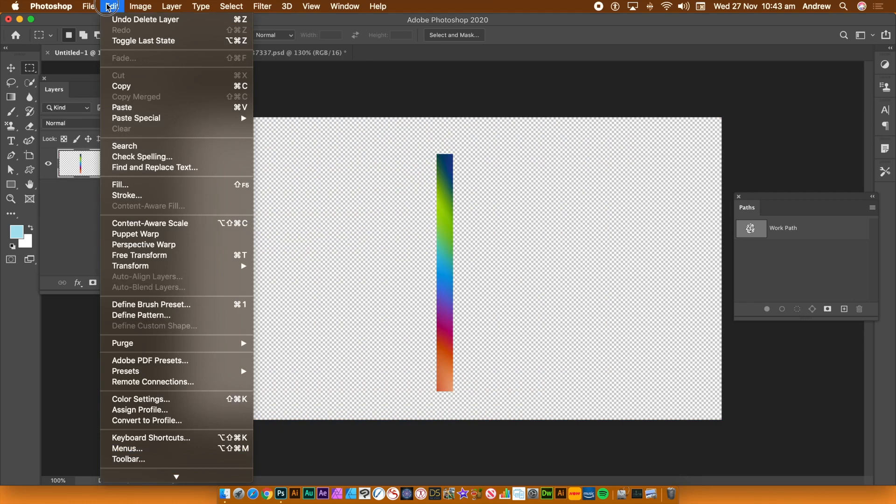
pyautogui.moveTo(160, 269)
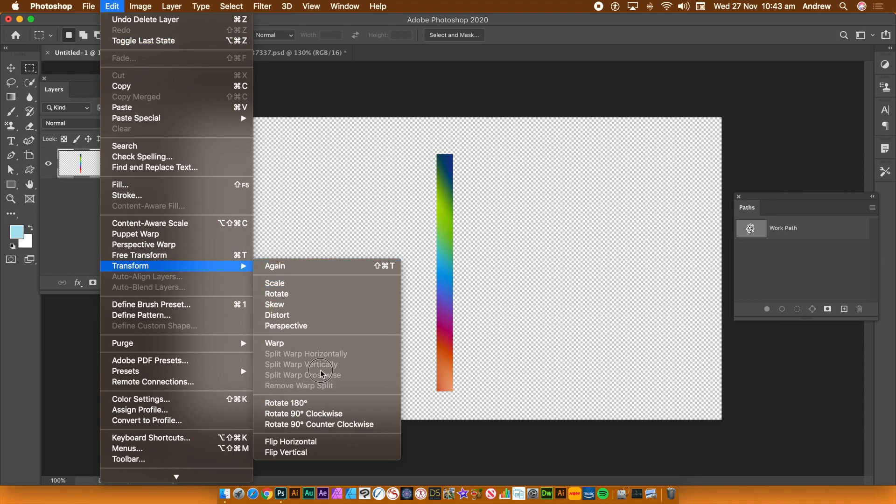
pyautogui.click(299, 344)
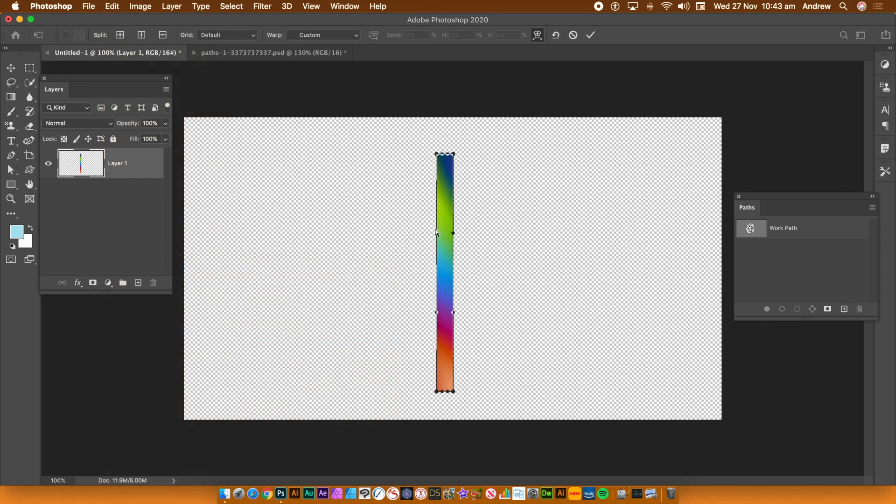
pyautogui.moveTo(436, 232); pyautogui.dragTo(532, 226)
pyautogui.moveTo(437, 221); pyautogui.dragTo(524, 212)
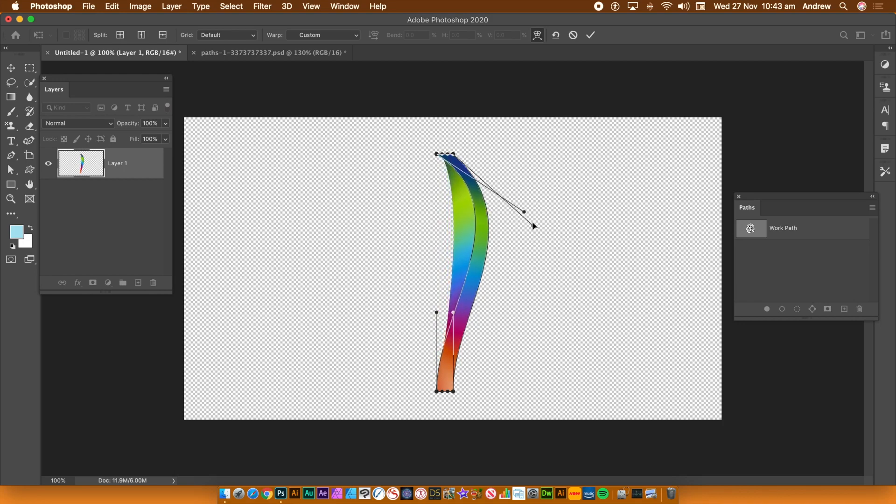
pyautogui.moveTo(534, 228); pyautogui.dragTo(561, 222)
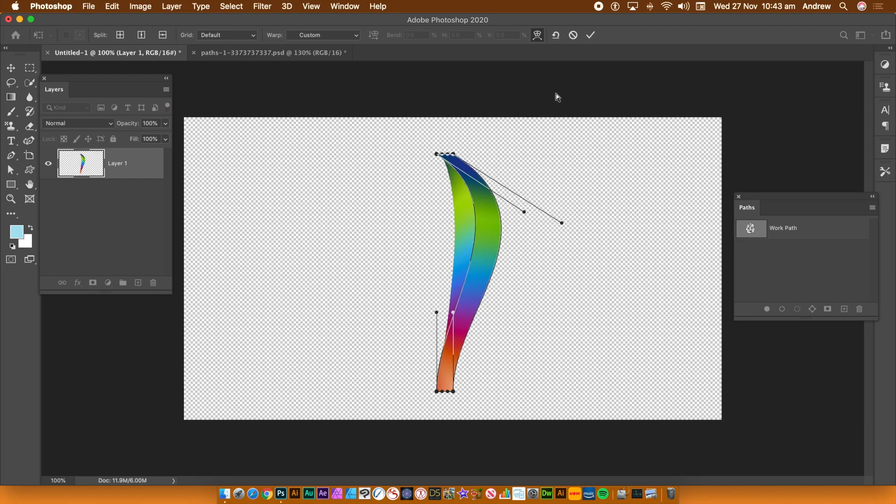
pyautogui.click(590, 36)
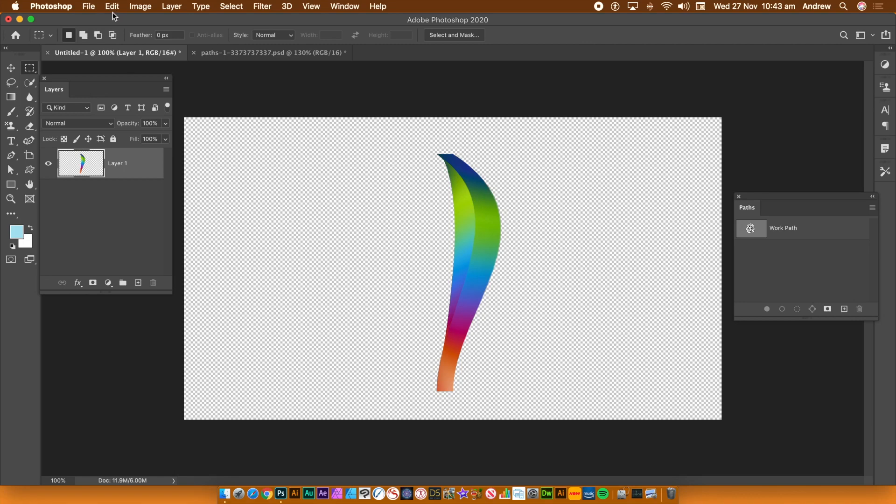
# - Start a Warp transform on the petal and add two crosswise splits, one near mid-height and one lower down the strip
pyautogui.click(12, 68)
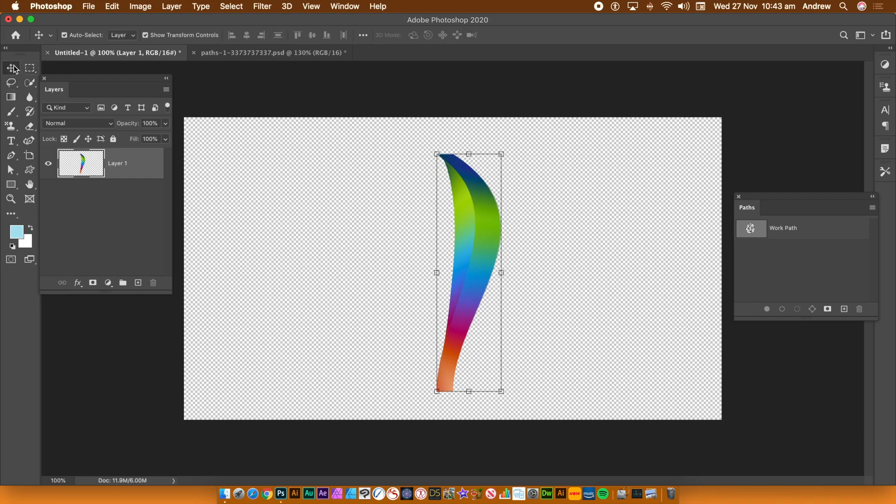
pyautogui.click(112, 6)
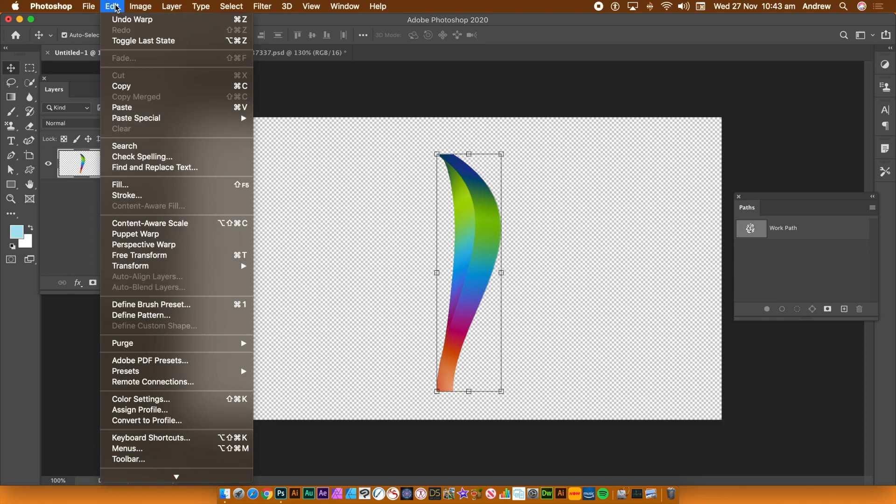
pyautogui.moveTo(160, 270)
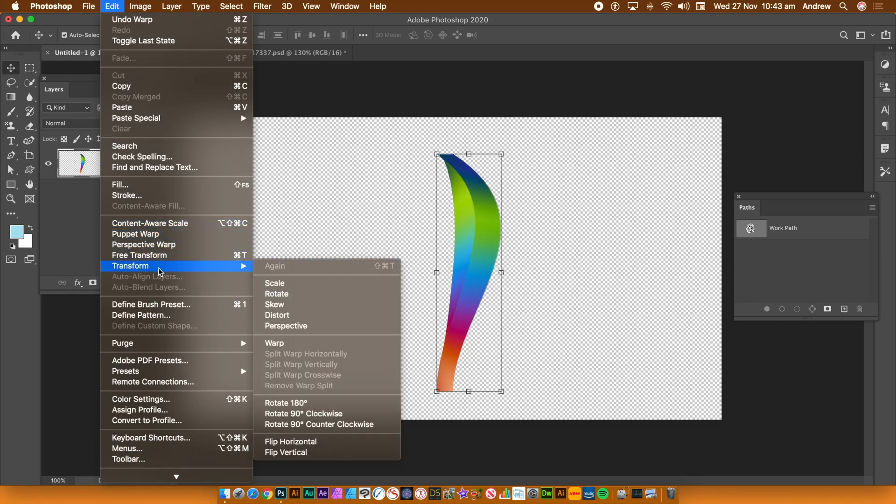
pyautogui.click(276, 343)
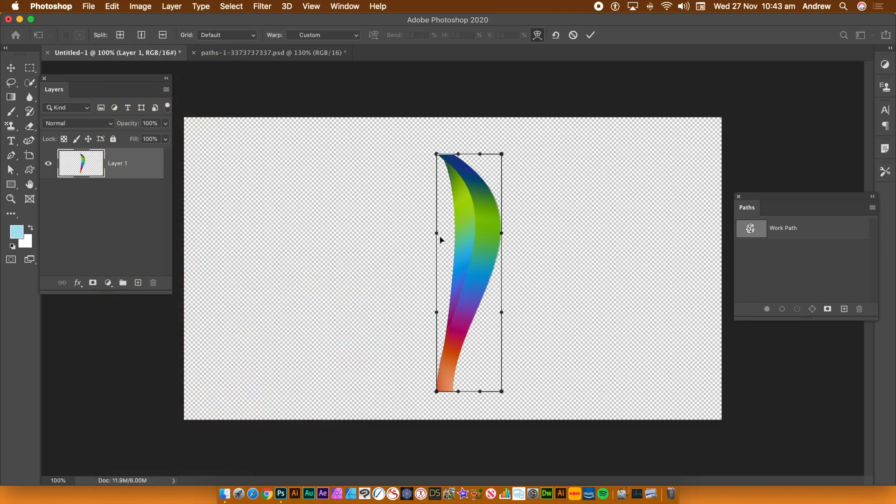
pyautogui.rightClick(463, 231)
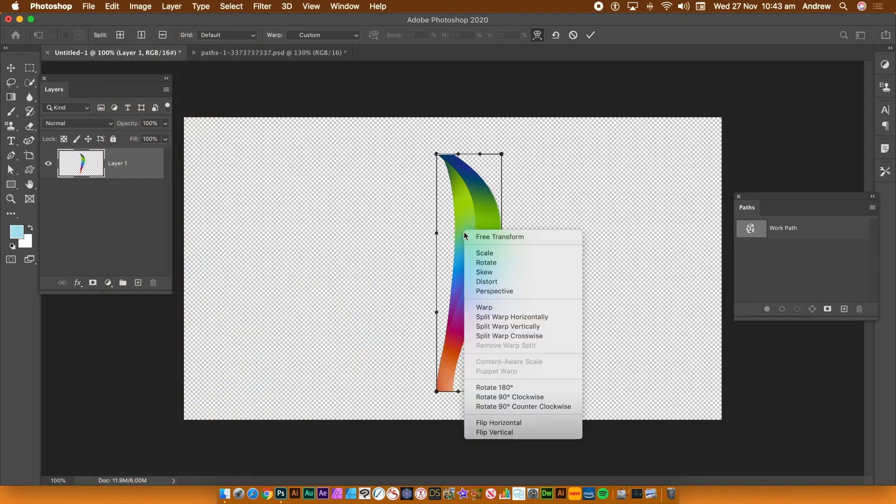
pyautogui.click(497, 336)
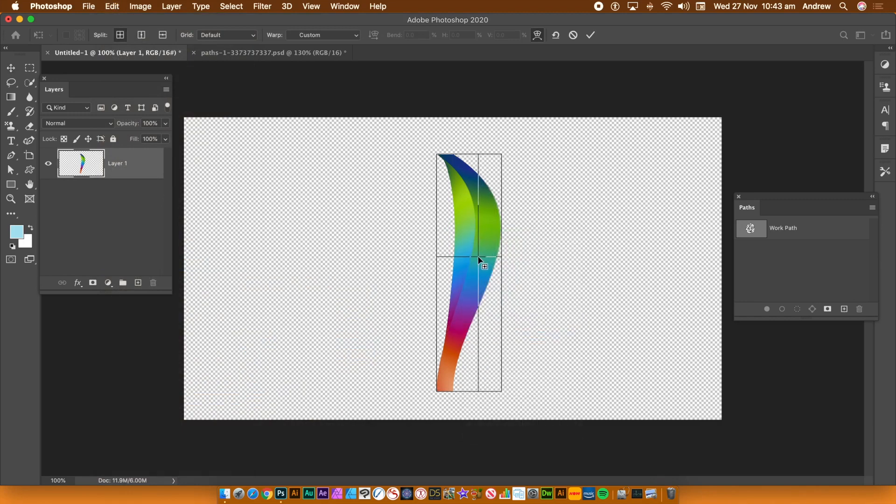
pyautogui.click(478, 256)
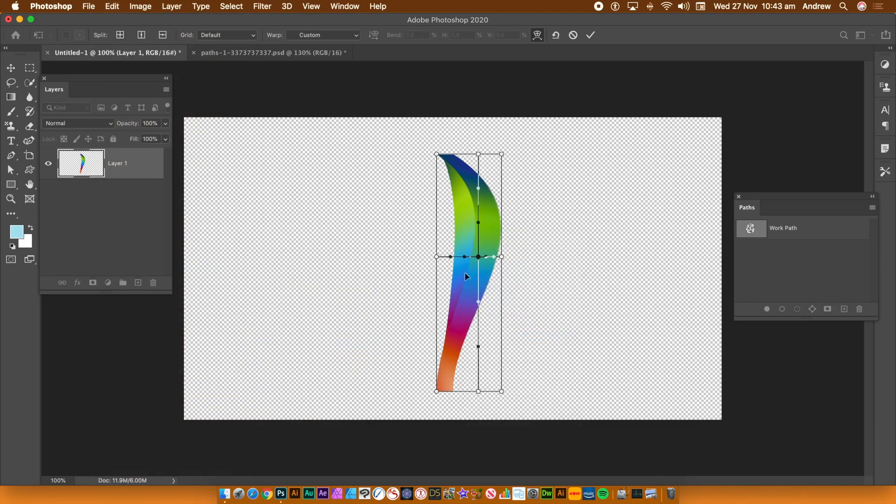
pyautogui.rightClick(461, 297)
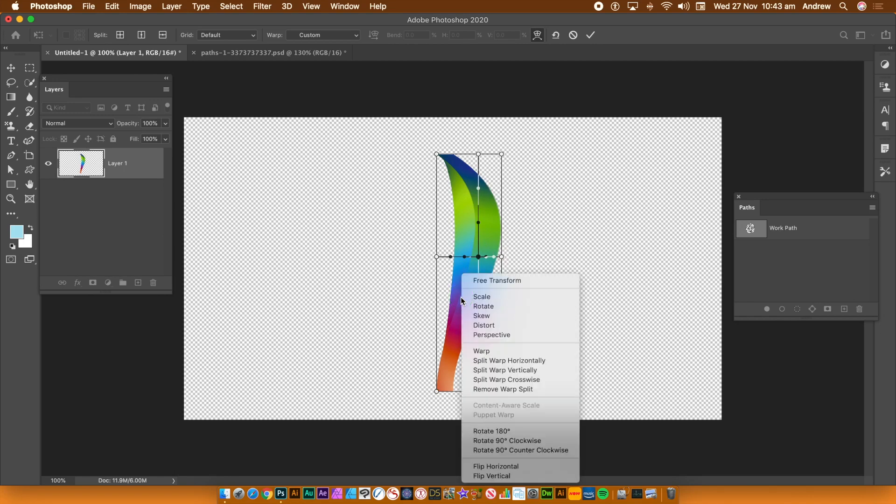
pyautogui.click(485, 380)
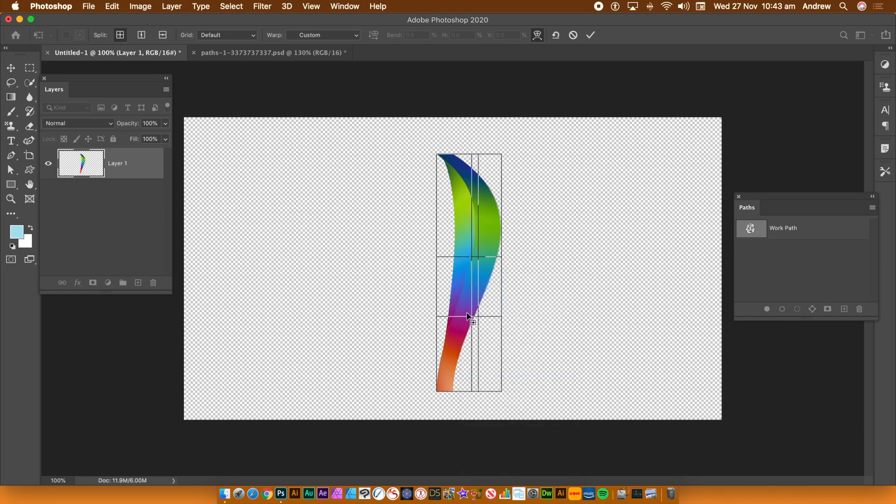
pyautogui.click(463, 312)
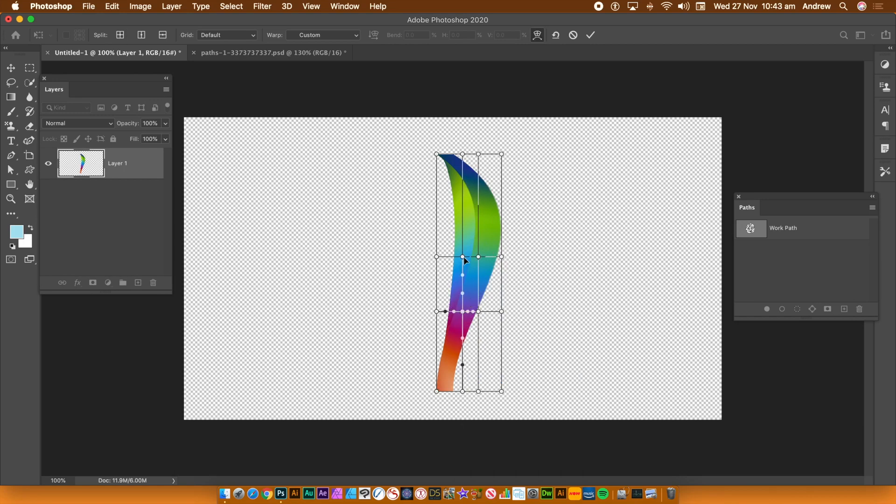
# - Warp the petal's inner edge inward and pinch its lower half into a slender stem, and shift the petal slightly up and left
pyautogui.moveTo(463, 257); pyautogui.dragTo(494, 240)
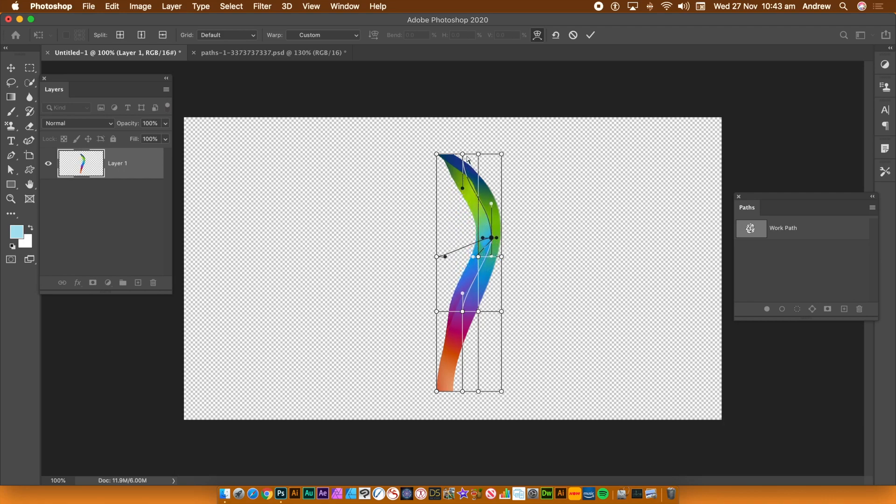
pyautogui.moveTo(436, 257); pyautogui.dragTo(483, 242)
pyautogui.moveTo(437, 311); pyautogui.dragTo(476, 316)
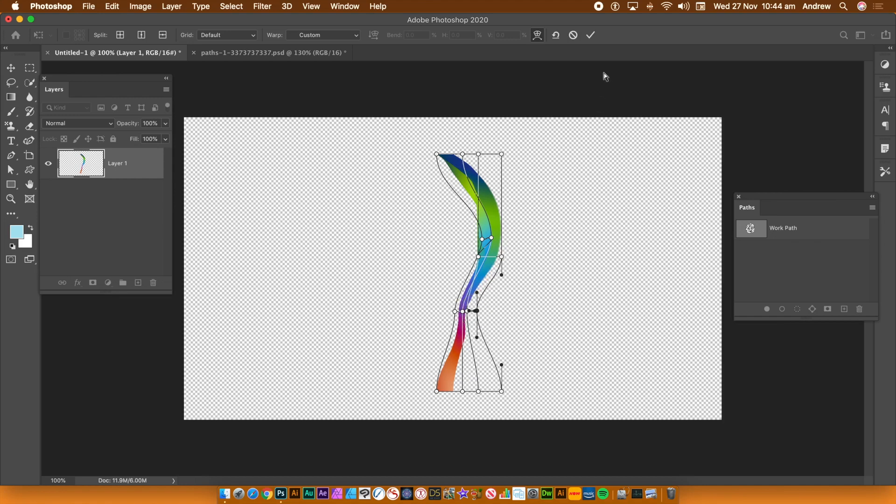
pyautogui.click(590, 35)
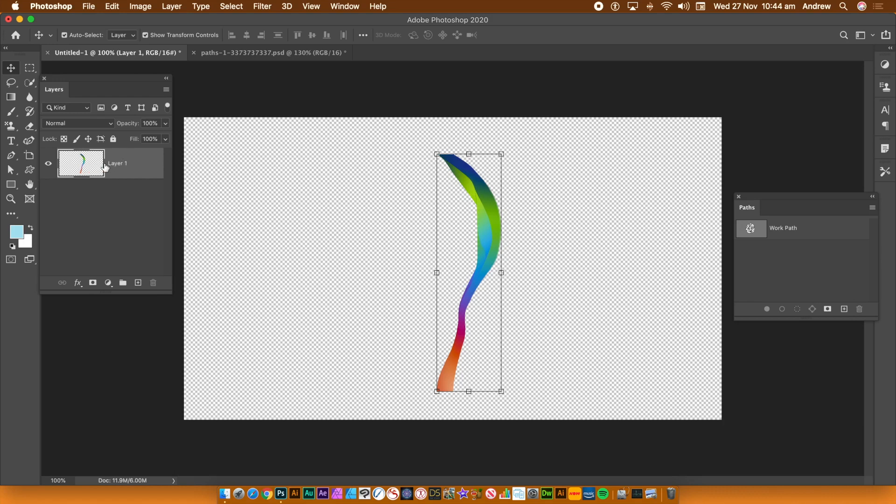
pyautogui.moveTo(476, 191); pyautogui.dragTo(456, 185)
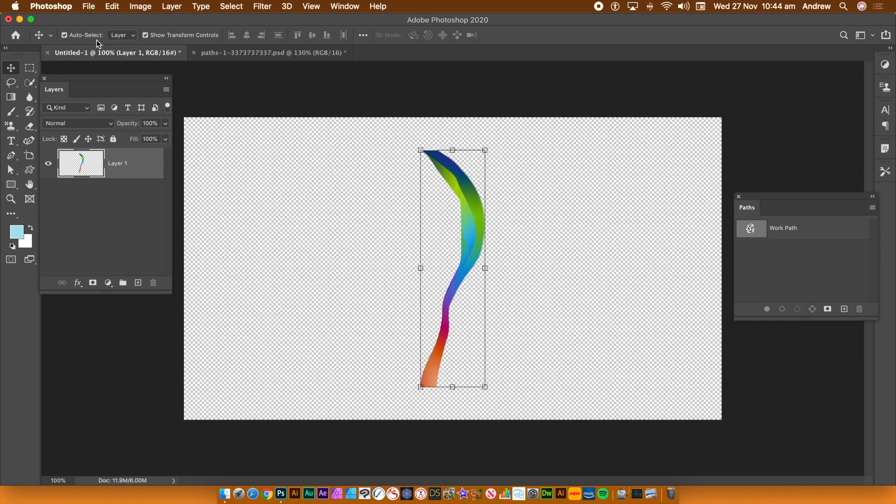
# - Add a Drop Shadow to the petal layer and bring it close to the shape, at a 79° angle and 39 px distance
pyautogui.click(169, 6)
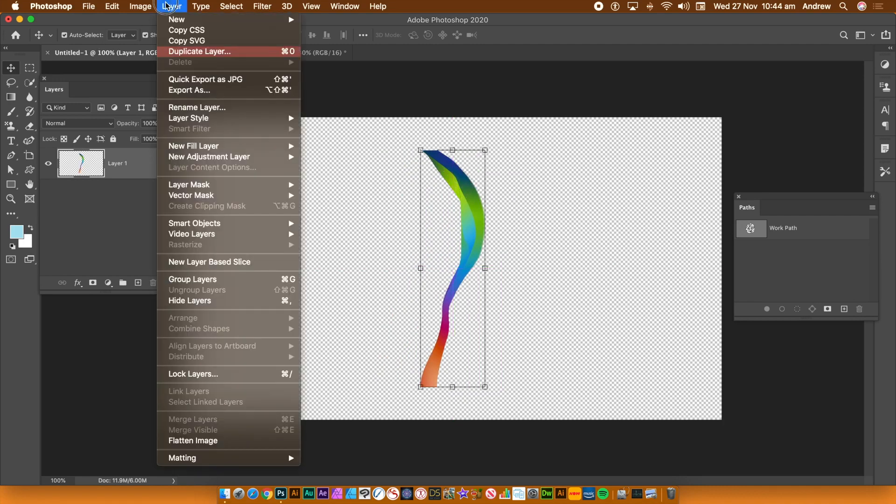
pyautogui.moveTo(188, 122)
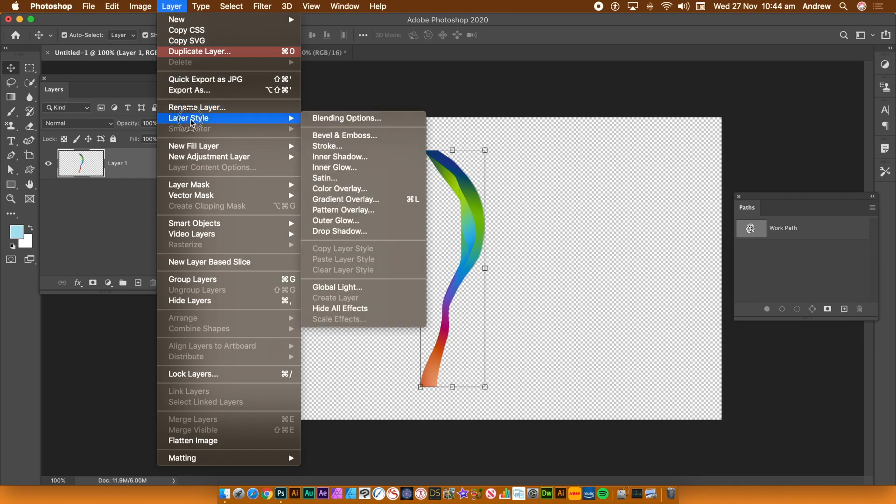
pyautogui.click(345, 232)
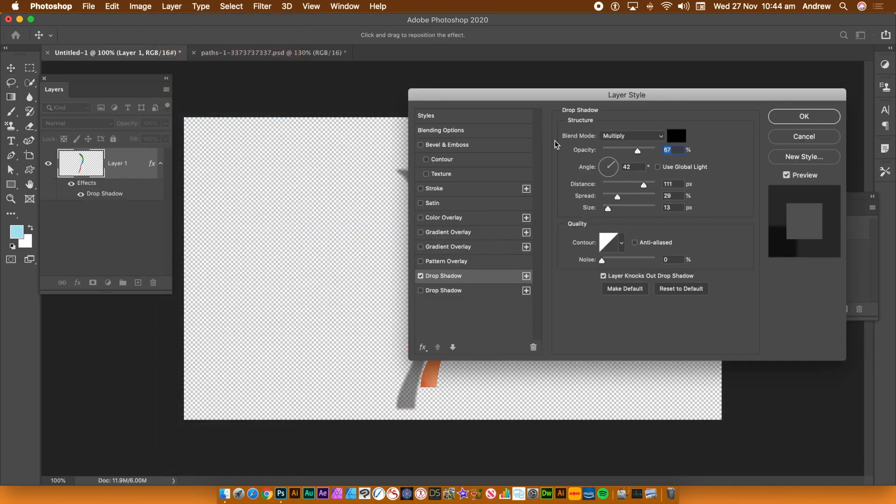
pyautogui.moveTo(480, 91); pyautogui.dragTo(562, 79)
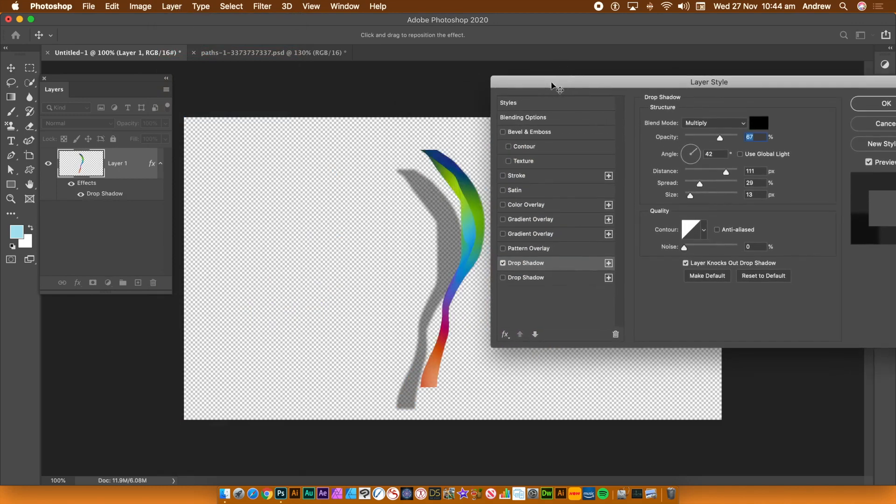
pyautogui.moveTo(424, 198); pyautogui.dragTo(442, 188)
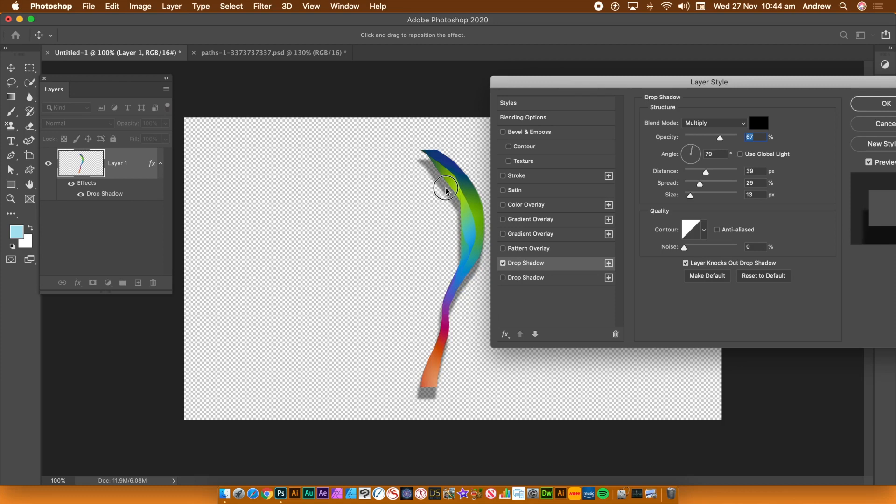
# - Add Bevel & Emboss to the petal at 344% depth and set the drop shadow's opacity to 48%
pyautogui.click(503, 132)
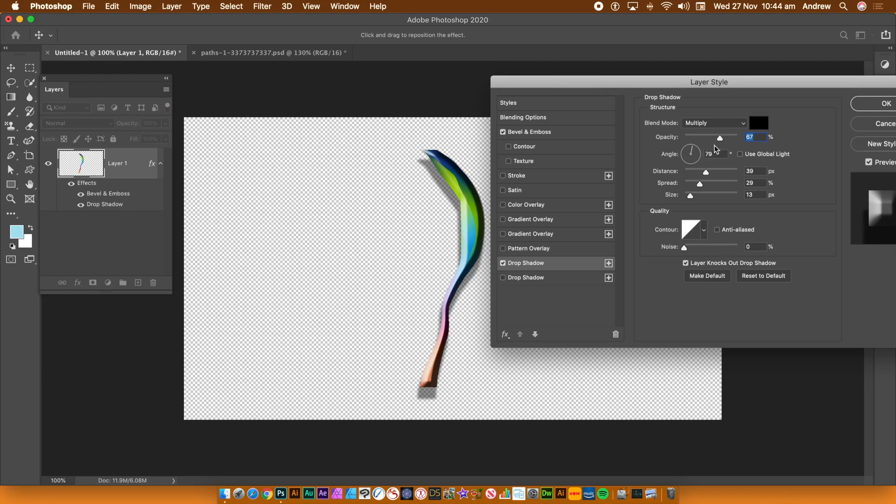
pyautogui.moveTo(719, 138); pyautogui.dragTo(709, 139)
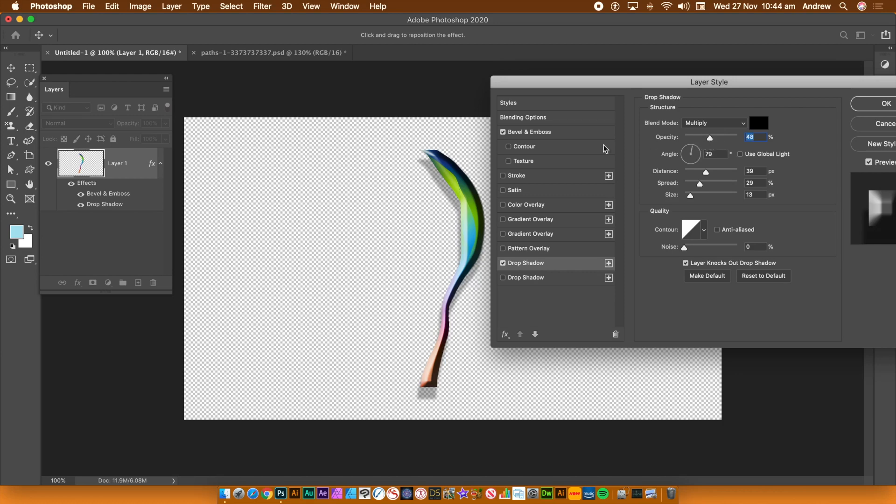
pyautogui.click(528, 135)
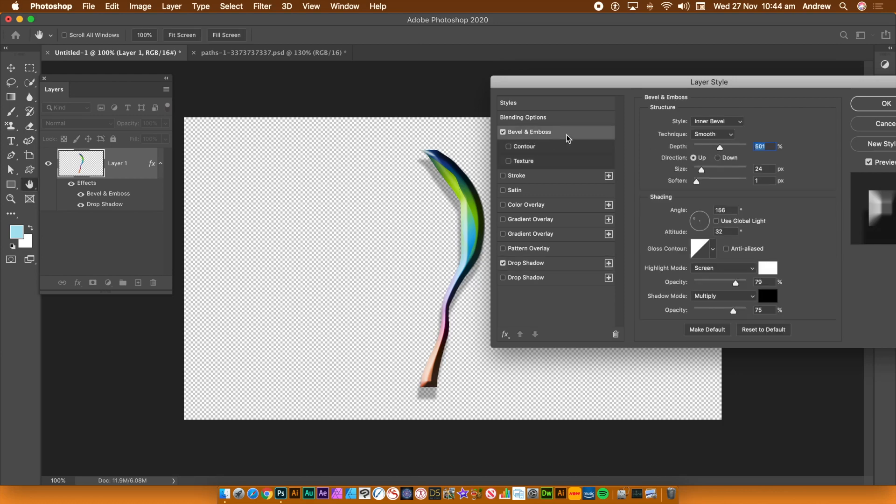
pyautogui.moveTo(719, 148); pyautogui.dragTo(713, 150)
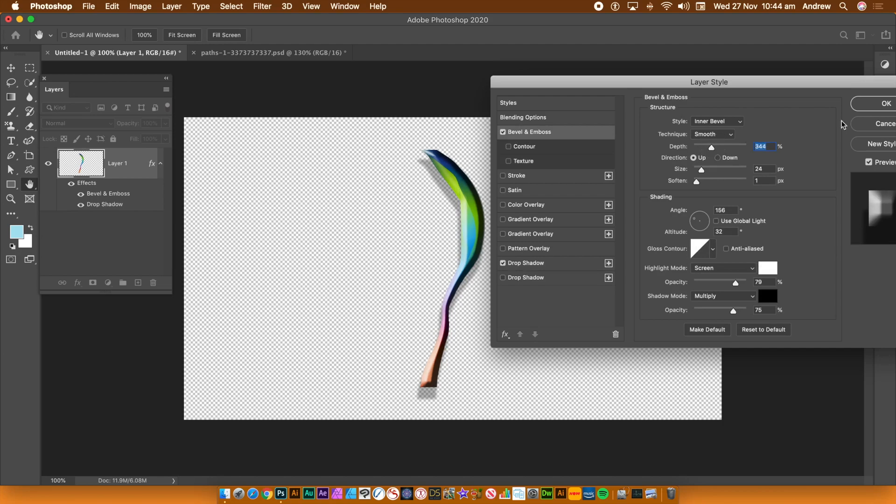
pyautogui.click(869, 105)
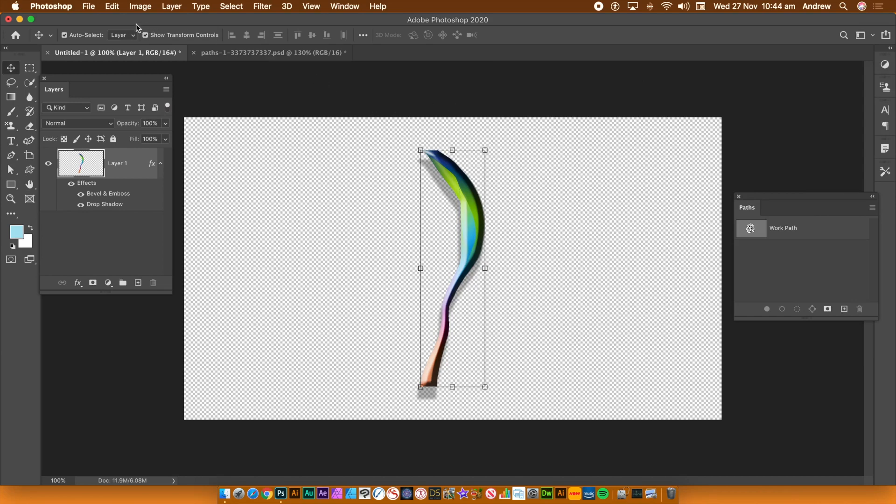
# - Define a pattern with the default name from a rectangular selection around the whole petal and its shadow, and deselect
pyautogui.click(112, 6)
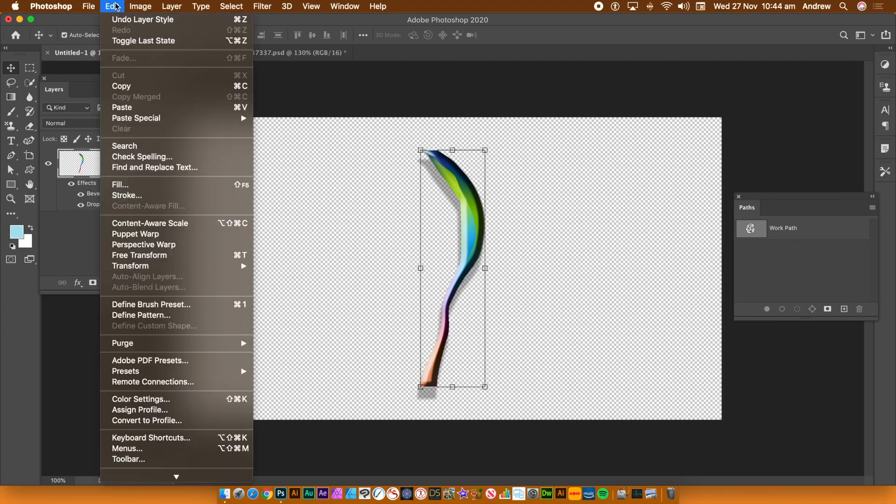
pyautogui.click(155, 316)
pyautogui.click(29, 68)
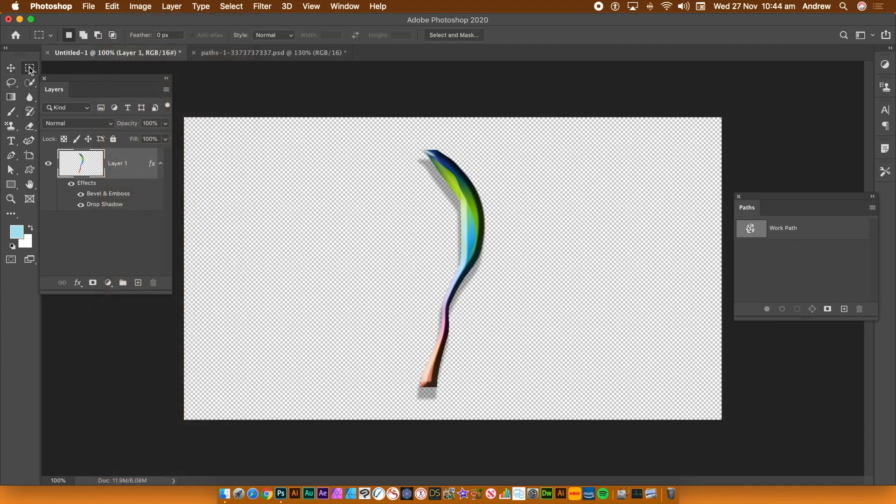
pyautogui.moveTo(400, 144); pyautogui.dragTo(492, 407)
pyautogui.click(113, 6)
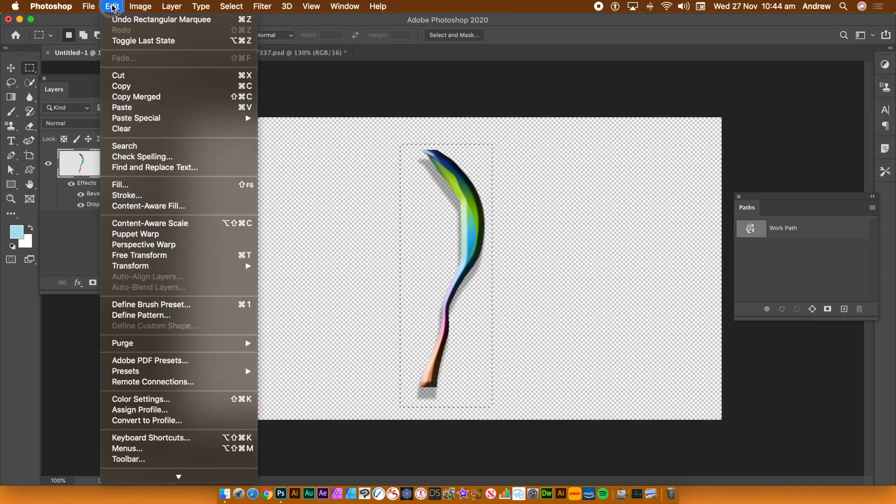
pyautogui.click(156, 316)
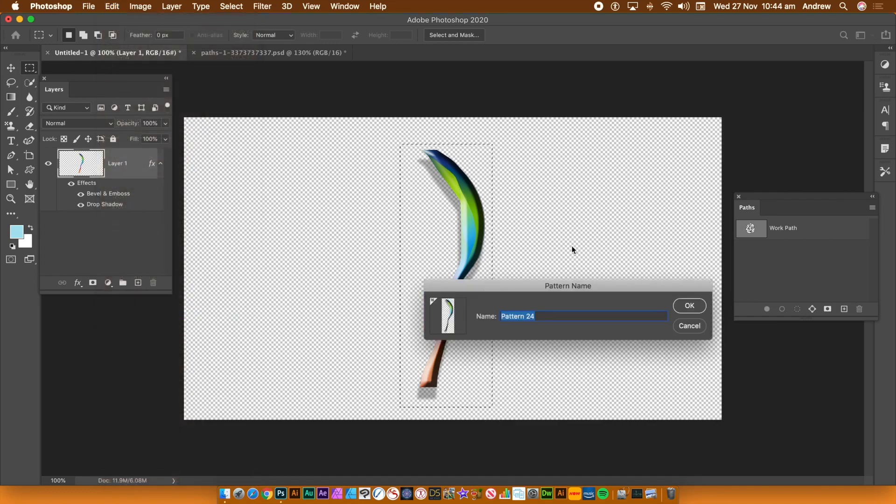
pyautogui.click(688, 306)
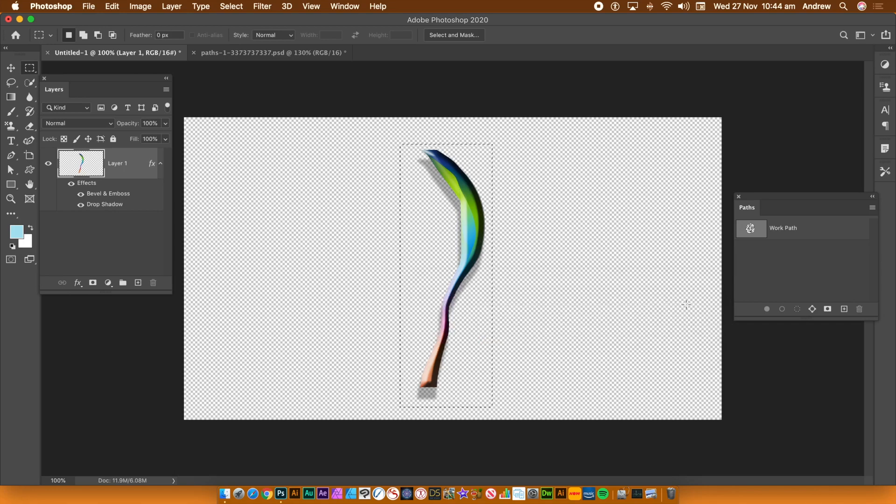
pyautogui.click(232, 6)
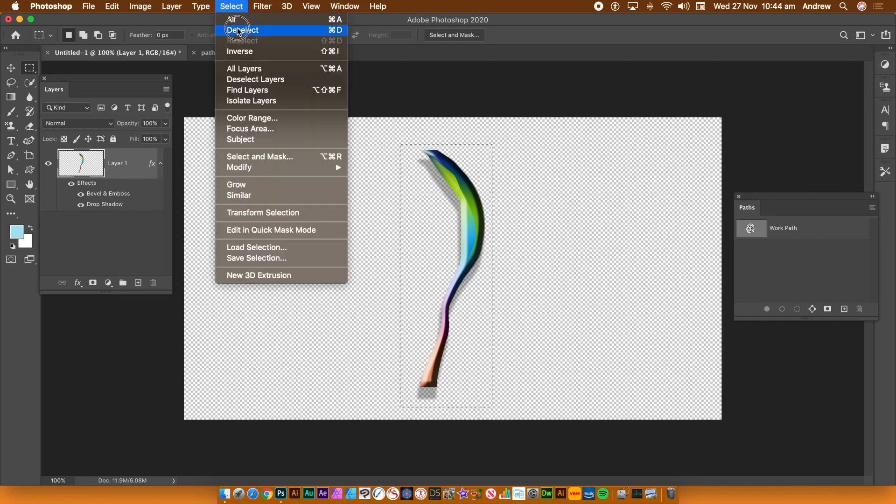
pyautogui.click(240, 30)
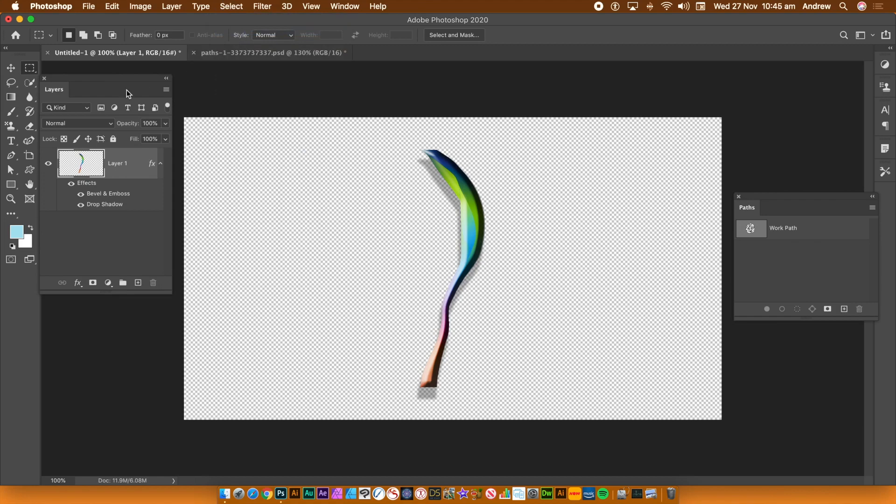
# - Hide the petal layer's Bevel & Emboss and Drop Shadow effects and move the petal slightly down and left
pyautogui.click(80, 193)
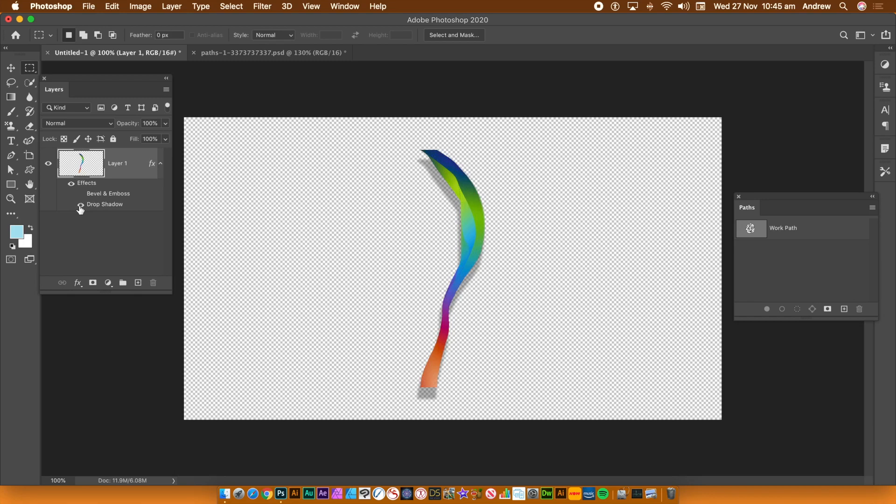
pyautogui.click(80, 203)
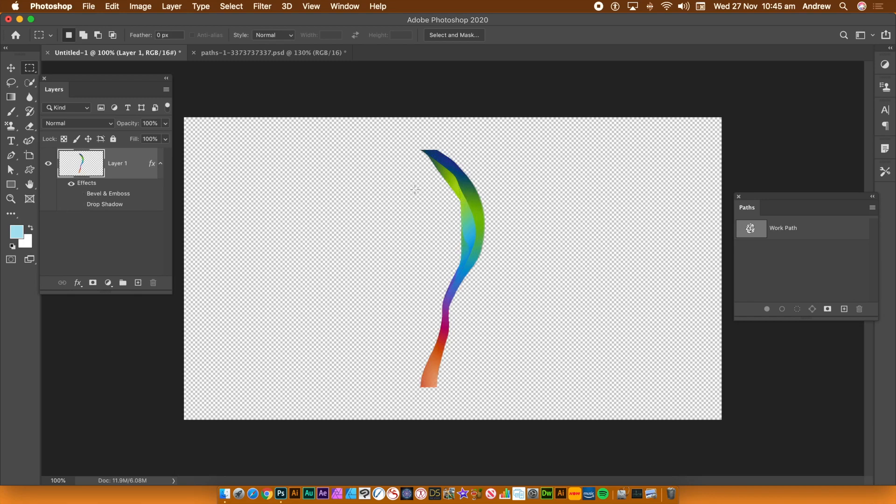
pyautogui.click(11, 69)
pyautogui.moveTo(472, 229)
pyautogui.mouseDown()
pyautogui.moveTo(472, 243)
pyautogui.moveTo(464, 224)
pyautogui.moveTo(462, 235)
pyautogui.mouseUp()
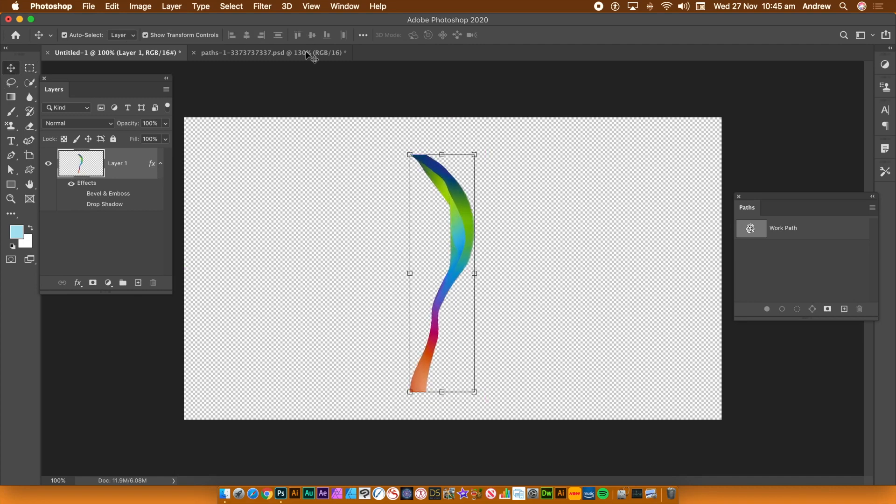
# - Try a Wave distortion on the petal with 16 generators, amplitude 9 to 33 and Wrap Around edges, and undo it
pyautogui.click(267, 7)
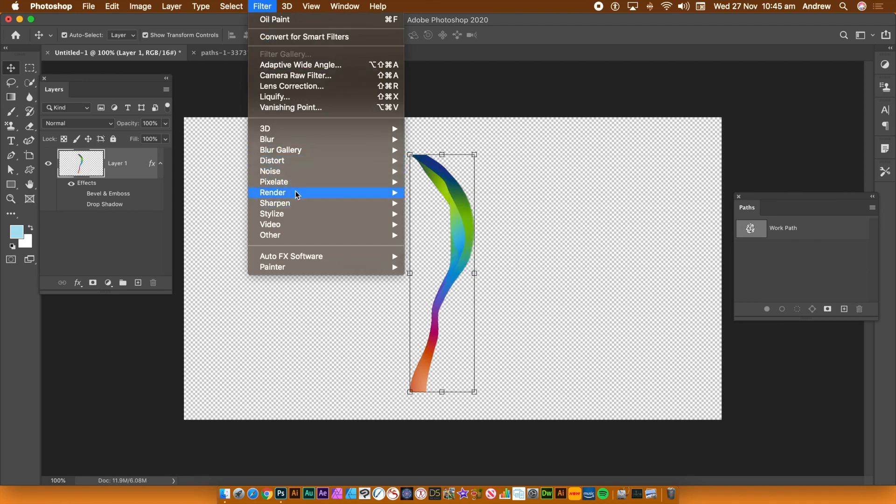
pyautogui.moveTo(296, 195)
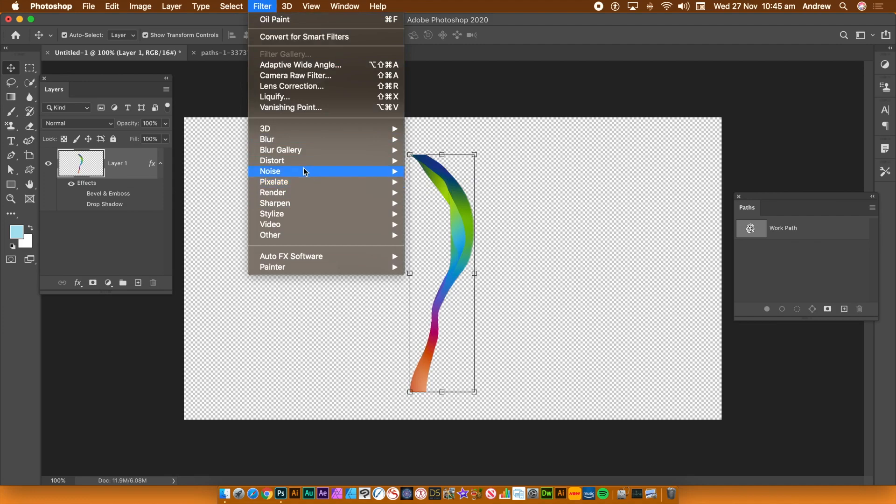
pyautogui.moveTo(304, 167)
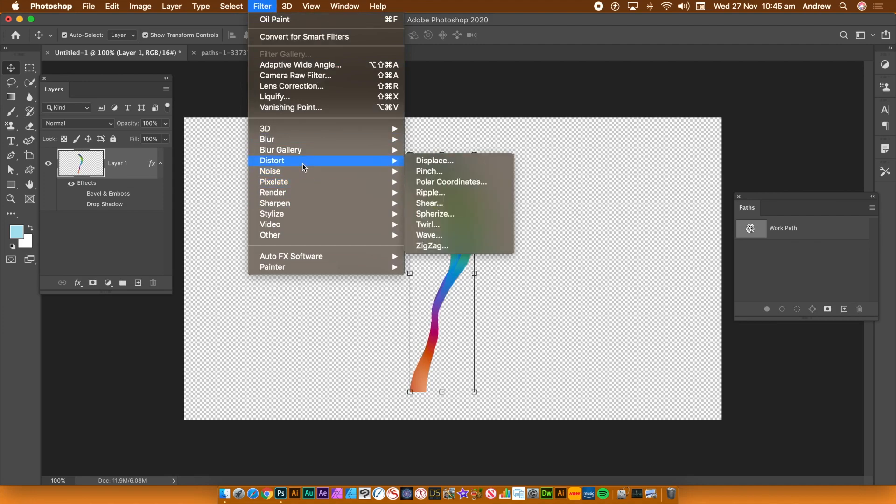
pyautogui.click(441, 236)
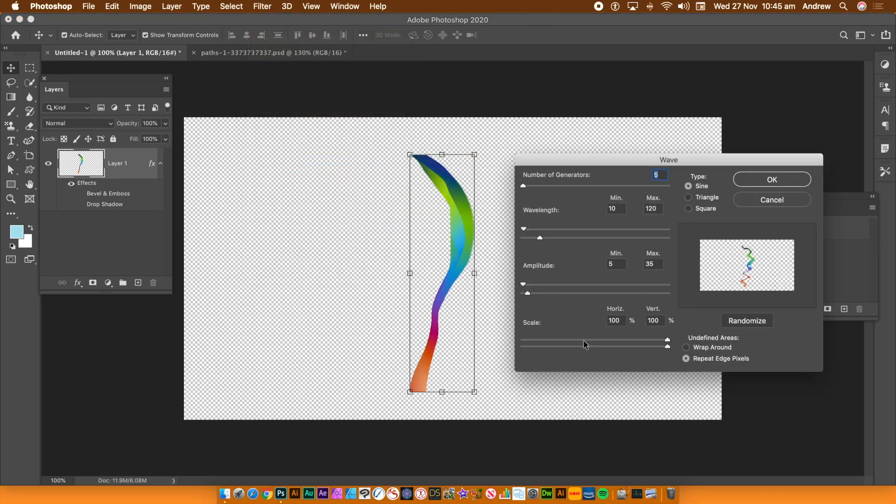
pyautogui.click(686, 348)
pyautogui.moveTo(523, 185); pyautogui.dragTo(524, 187)
pyautogui.moveTo(523, 186); pyautogui.dragTo(525, 186)
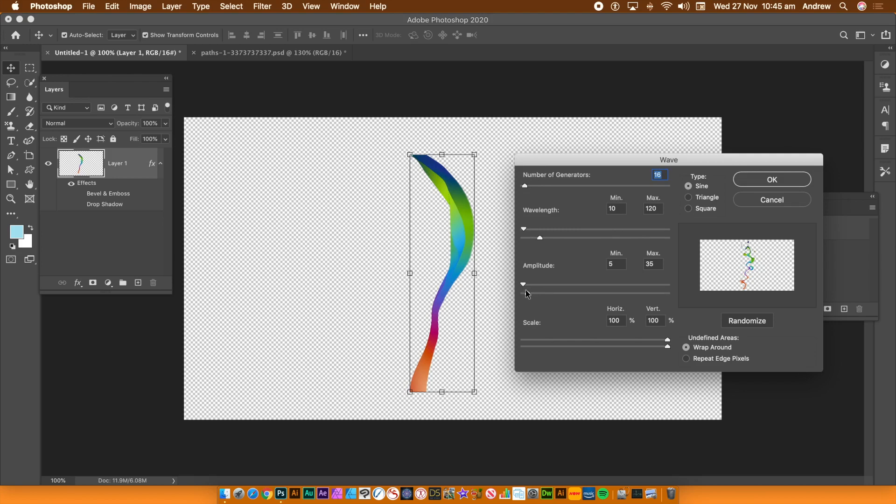
pyautogui.moveTo(527, 287)
pyautogui.mouseDown()
pyautogui.moveTo(541, 288)
pyautogui.moveTo(517, 282)
pyautogui.mouseUp()
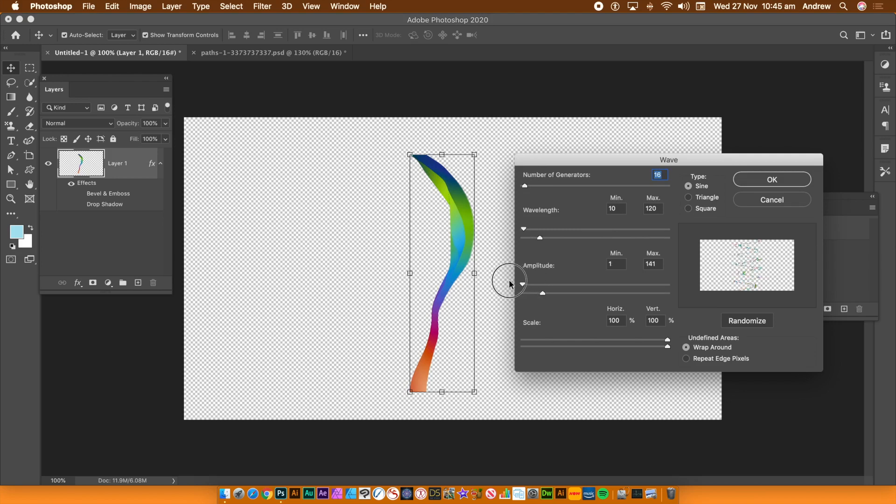
pyautogui.click(522, 285)
pyautogui.moveTo(543, 294); pyautogui.dragTo(527, 295)
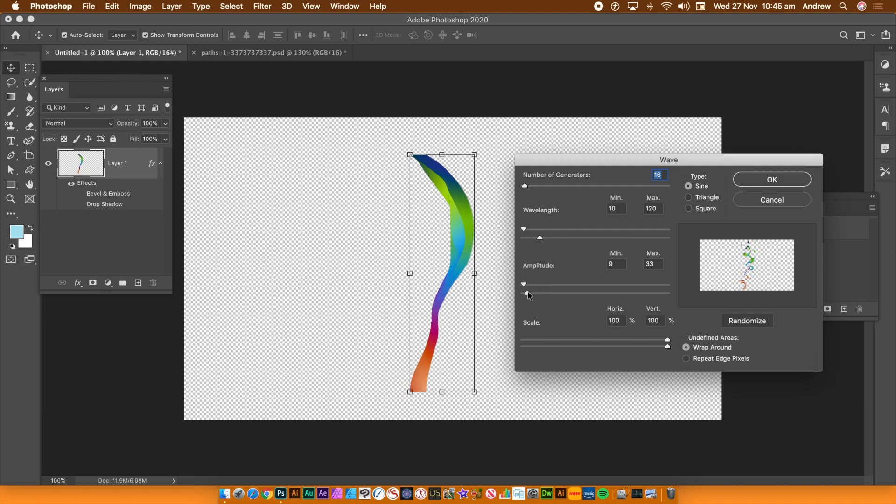
pyautogui.click(775, 179)
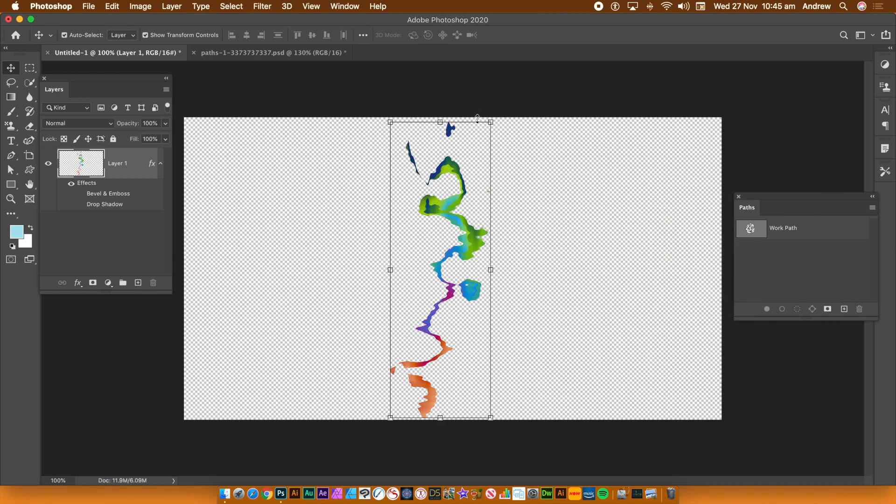
pyautogui.press('super+z')
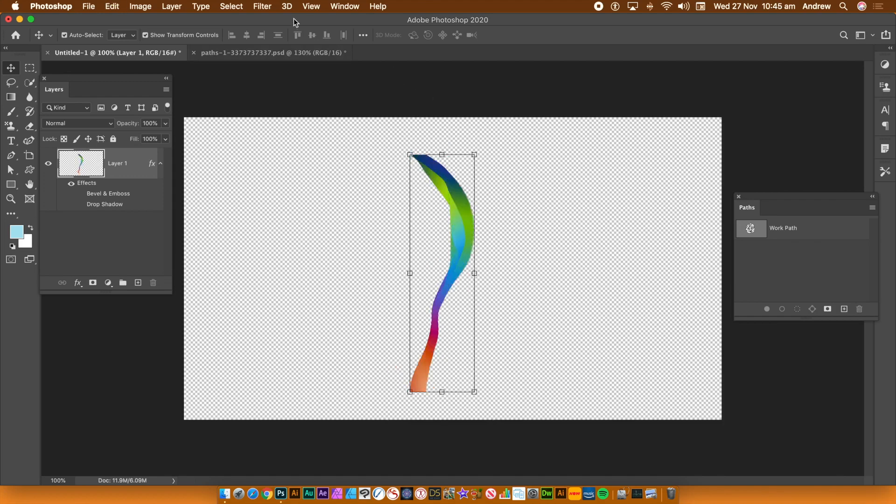
# - Open the petal in Liquify and twirl it into an S-curve with a 1067 brush
pyautogui.click(263, 6)
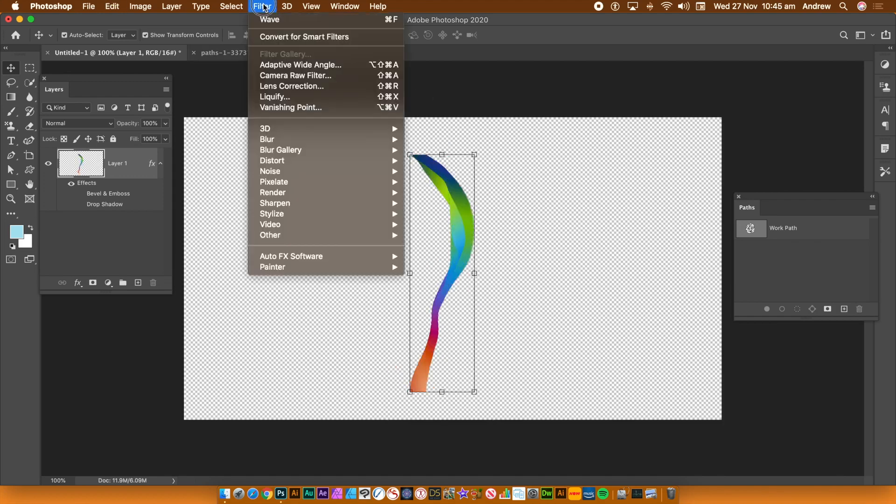
pyautogui.click(289, 95)
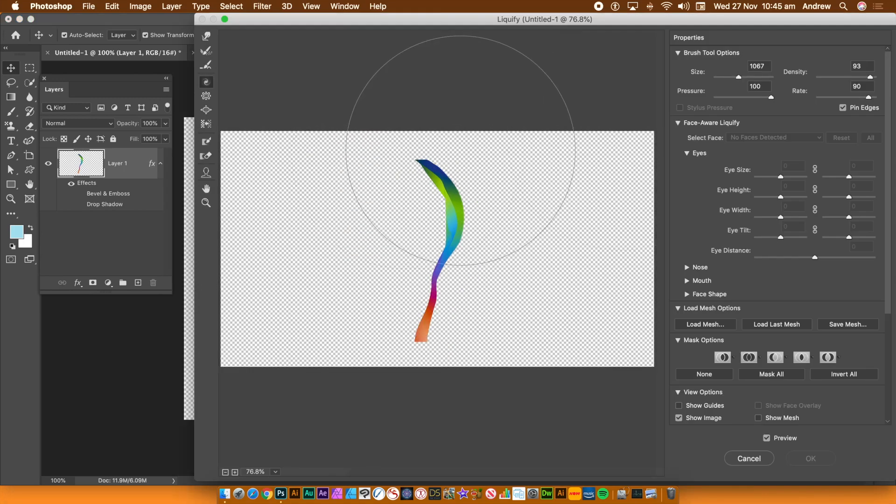
pyautogui.moveTo(432, 230)
pyautogui.mouseDown()
pyautogui.moveTo(366, 239)
pyautogui.moveTo(397, 212)
pyautogui.moveTo(416, 241)
pyautogui.mouseUp()
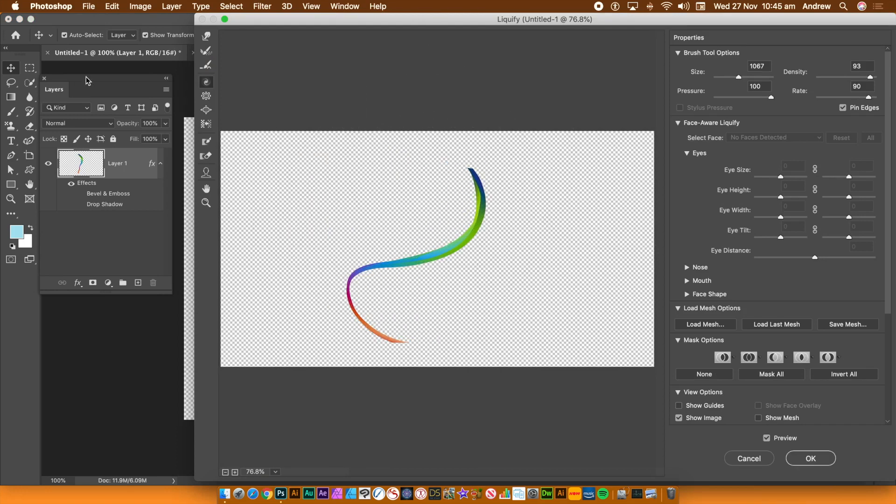
# - Push the twirled petal's upper part up-left and its lower bend right using Forward Warp at size 784, and apply Liquify
pyautogui.click(208, 53)
pyautogui.click(206, 36)
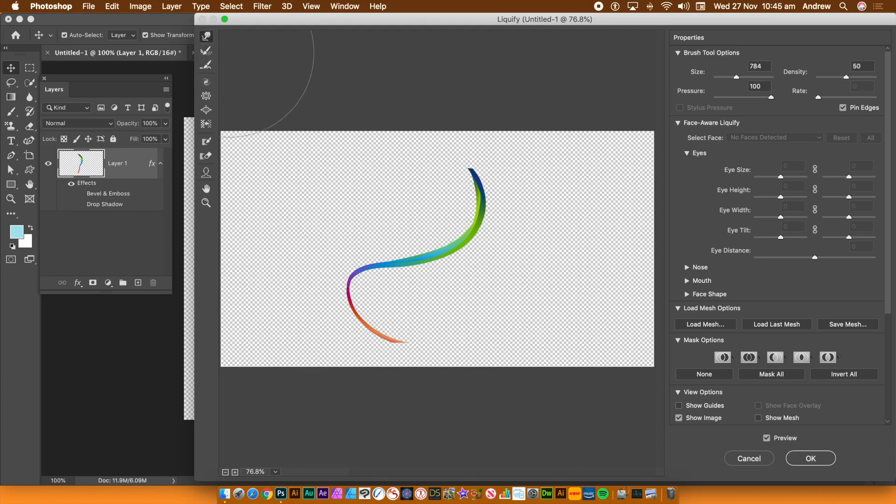
pyautogui.moveTo(470, 290)
pyautogui.mouseDown()
pyautogui.moveTo(456, 236)
pyautogui.moveTo(417, 213)
pyautogui.moveTo(346, 201)
pyautogui.moveTo(343, 186)
pyautogui.moveTo(363, 171)
pyautogui.moveTo(318, 137)
pyautogui.mouseUp()
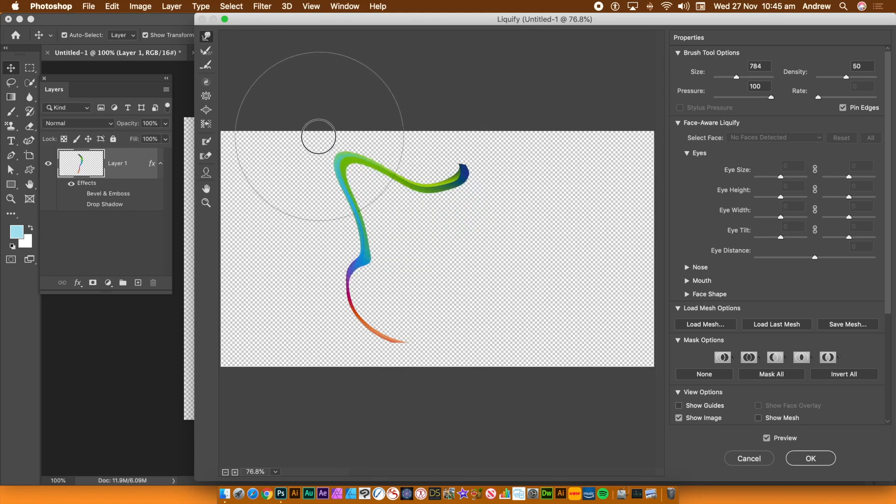
pyautogui.moveTo(322, 289)
pyautogui.mouseDown()
pyautogui.moveTo(510, 258)
pyautogui.moveTo(528, 246)
pyautogui.moveTo(524, 206)
pyautogui.mouseUp()
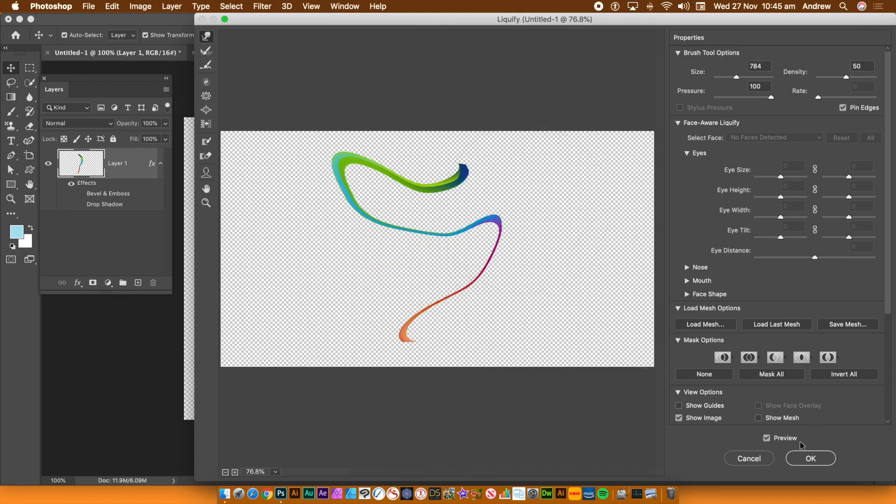
pyautogui.click(811, 459)
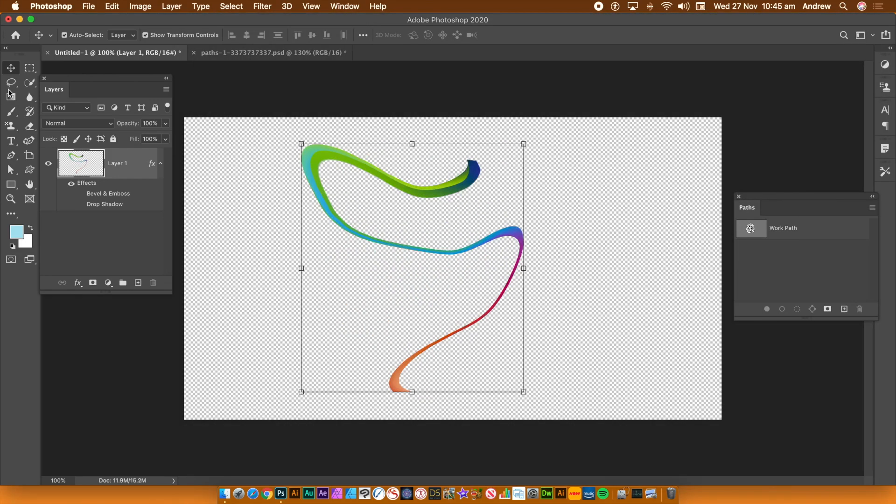
# - Define a pattern with the default name from a rectangular selection around the whole warped ribbon, and deselect
pyautogui.click(30, 67)
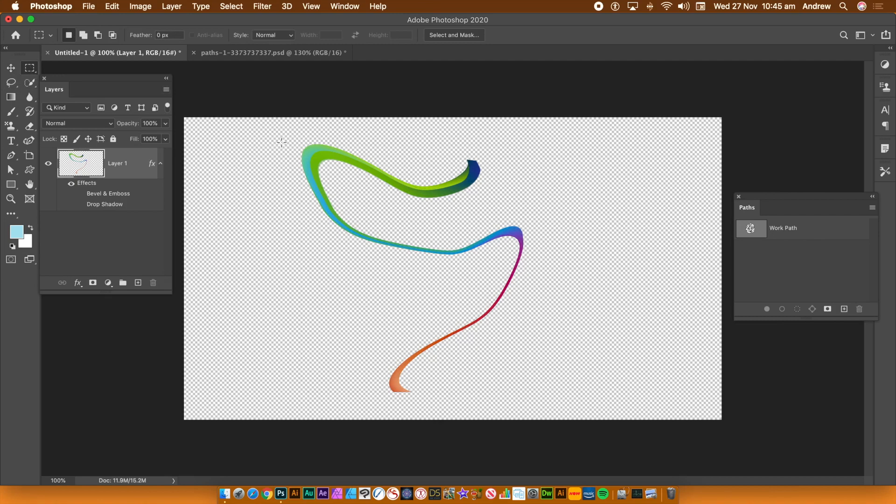
pyautogui.moveTo(287, 128); pyautogui.dragTo(537, 405)
pyautogui.click(114, 6)
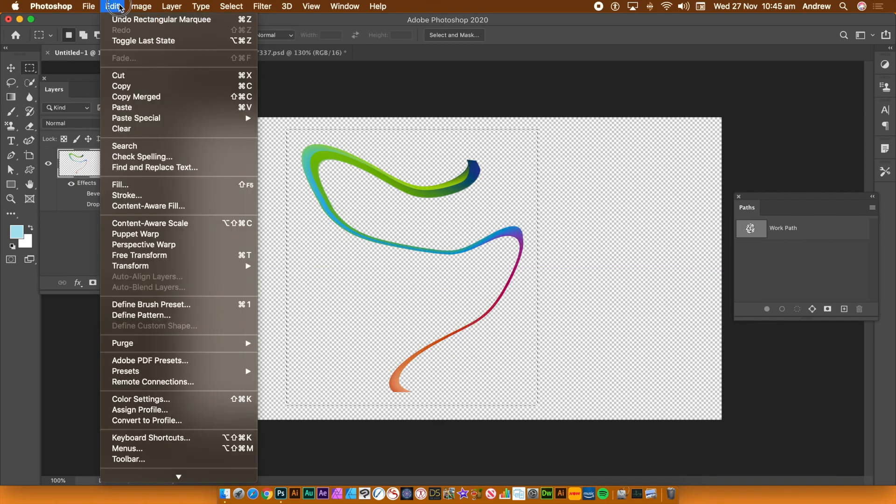
pyautogui.click(131, 314)
pyautogui.click(685, 305)
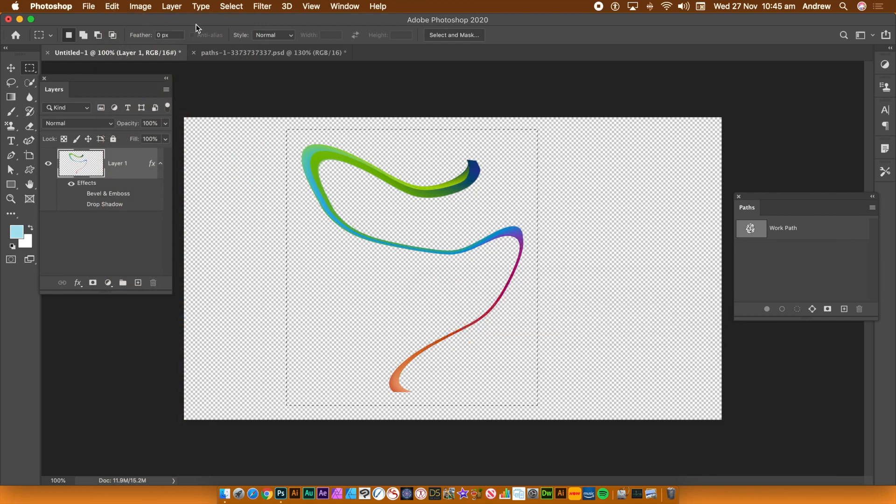
pyautogui.click(231, 7)
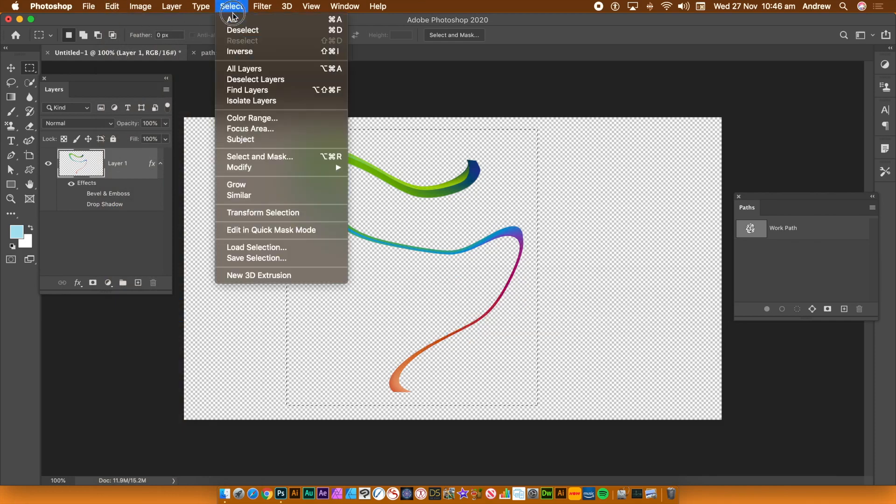
pyautogui.click(239, 32)
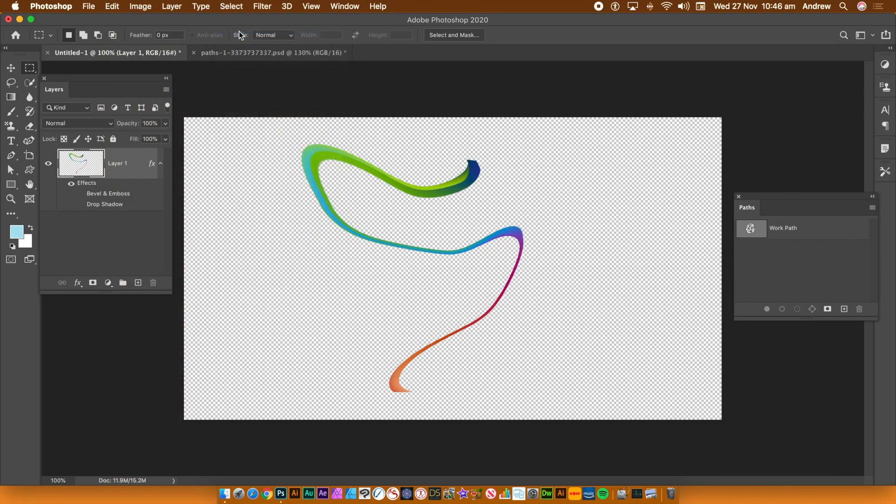
# - Flatten the image and fill the background with white in Normal mode at 100% opacity
pyautogui.click(171, 6)
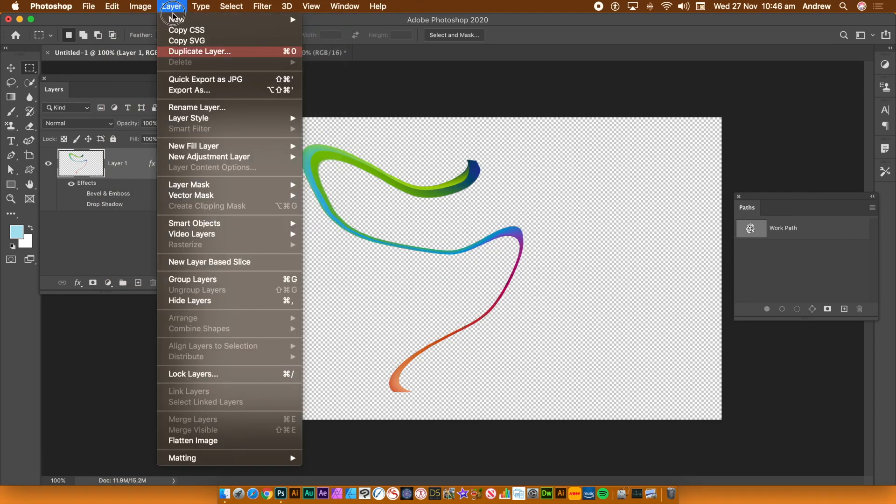
pyautogui.click(184, 441)
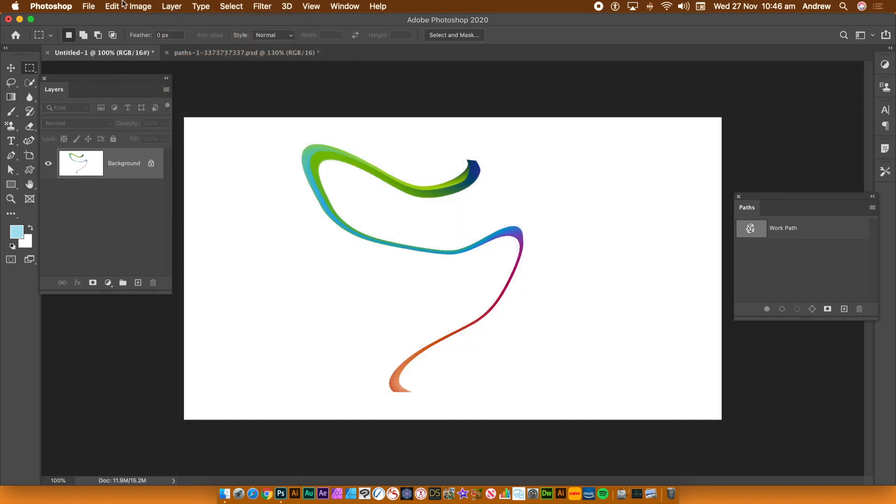
pyautogui.click(112, 6)
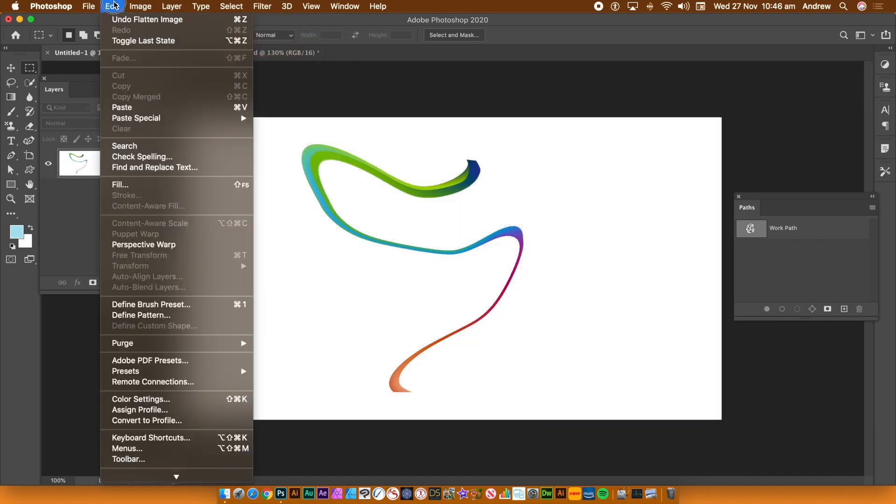
pyautogui.click(142, 186)
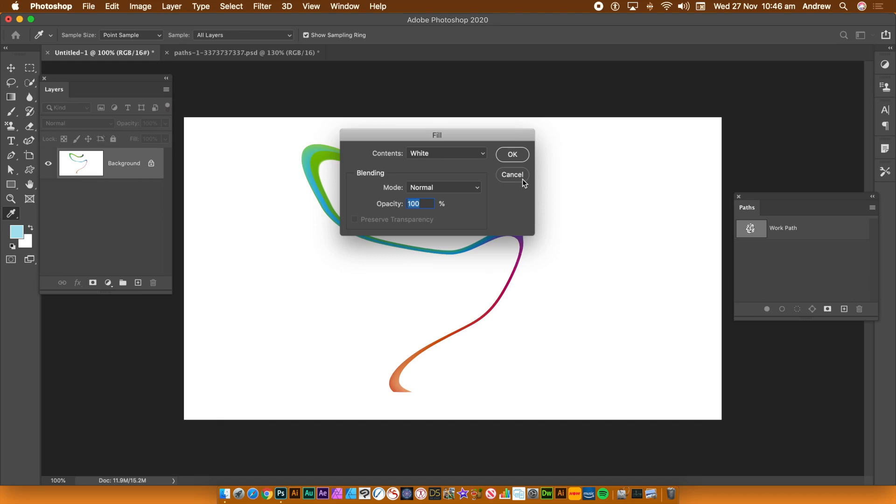
pyautogui.click(512, 155)
pyautogui.press('m')
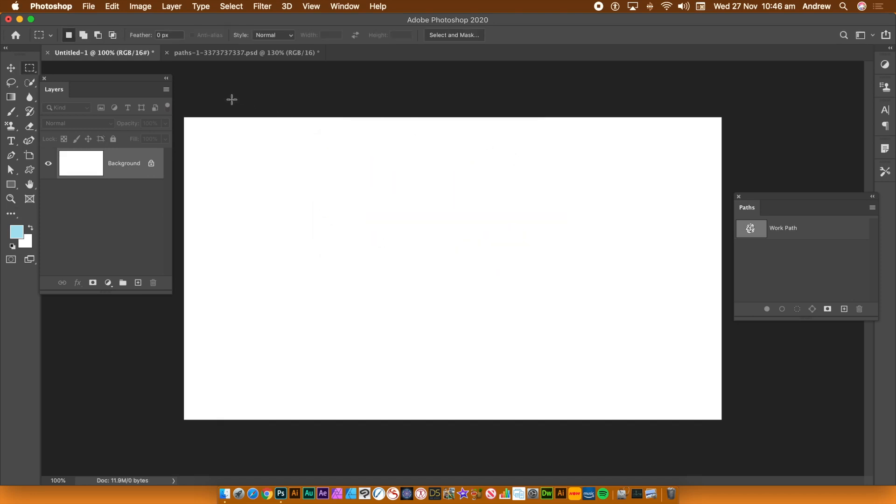
# - Draw a pinwheel path in the middle of the canvas using the curved-petal custom shape from the Spiral Shapes set
pyautogui.click(30, 171)
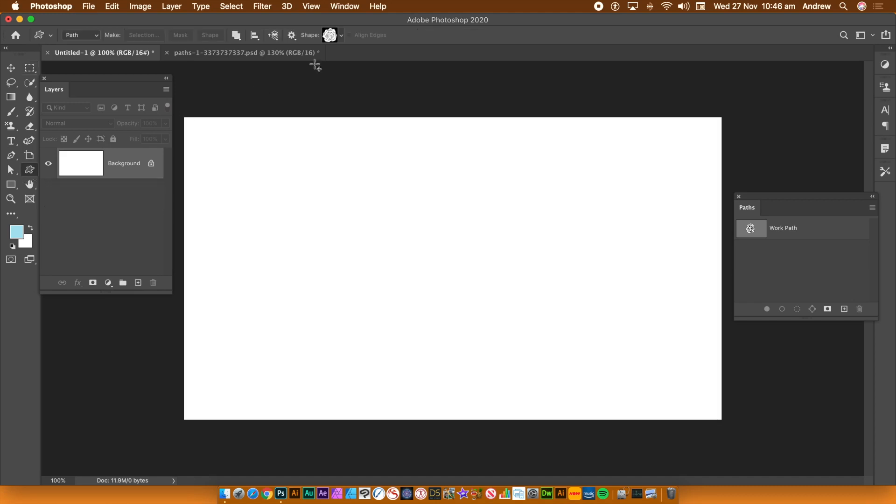
pyautogui.click(341, 37)
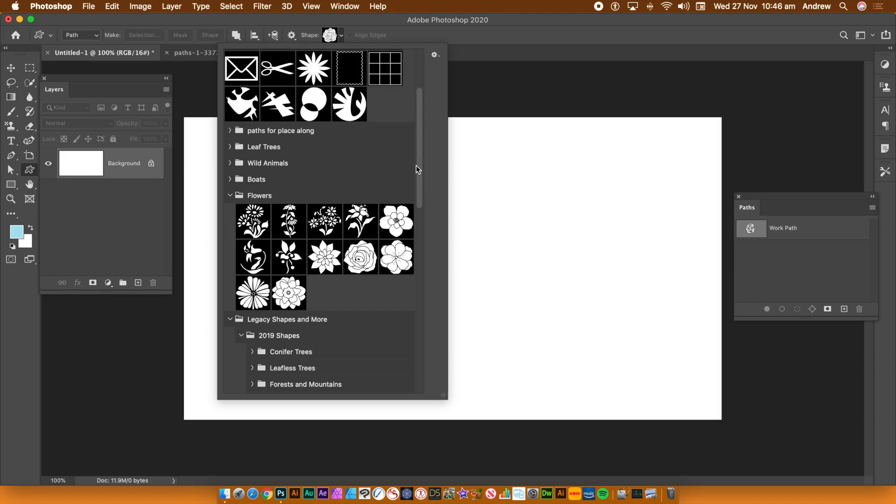
pyautogui.moveTo(418, 166); pyautogui.dragTo(425, 275)
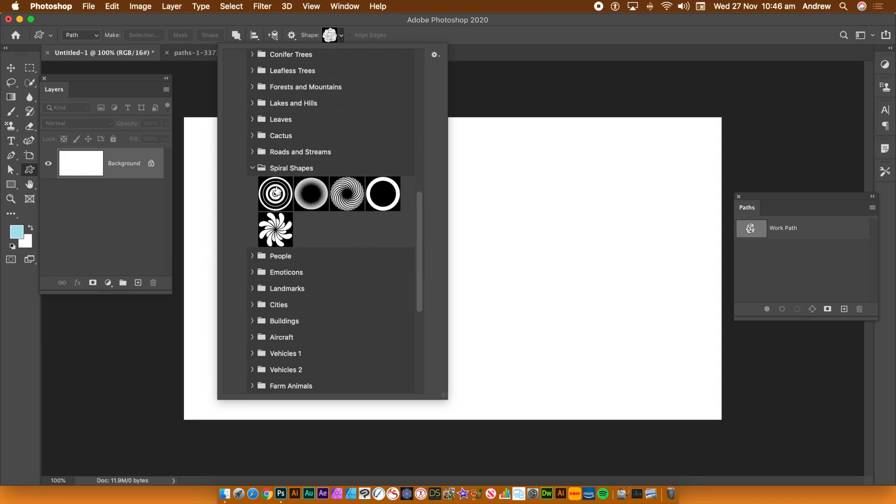
pyautogui.click(280, 236)
pyautogui.click(556, 40)
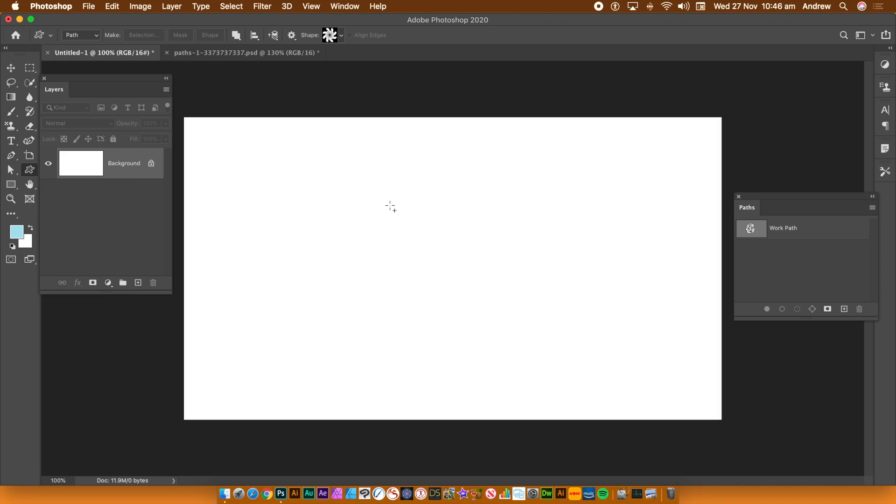
pyautogui.moveTo(374, 192); pyautogui.dragTo(528, 337)
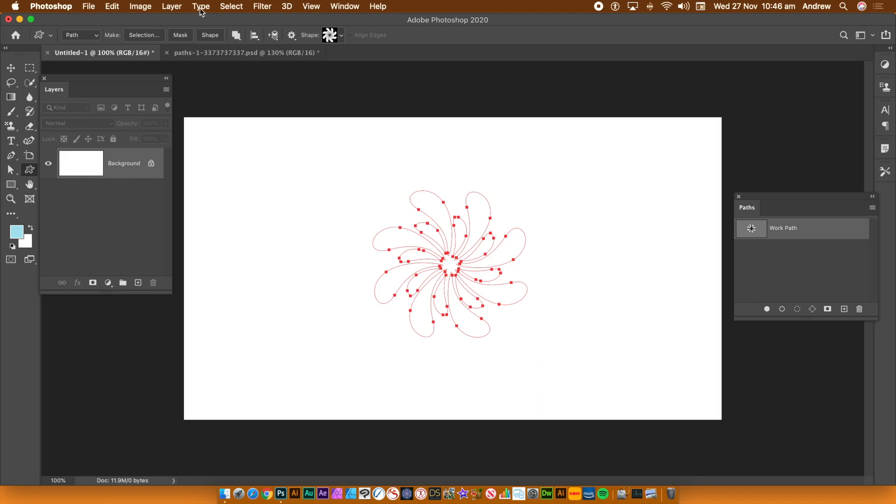
# - Add a new empty layer with the default name above the white background
pyautogui.click(173, 6)
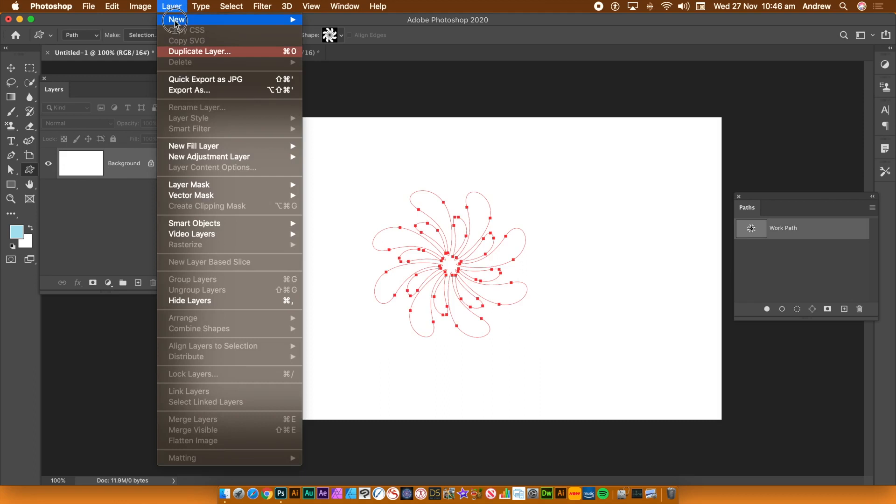
pyautogui.moveTo(182, 19)
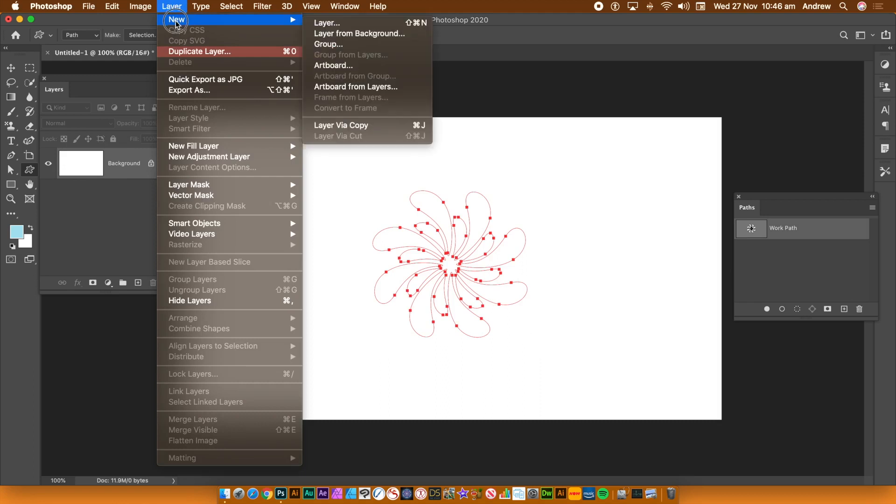
pyautogui.click(351, 23)
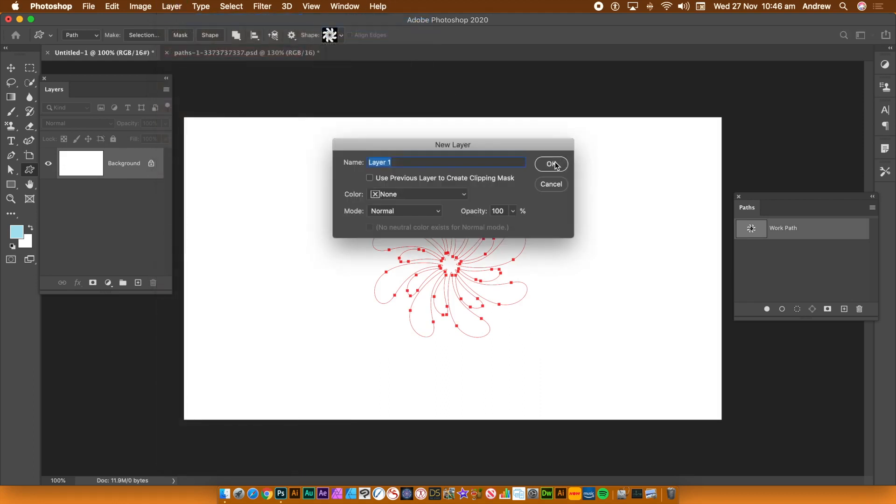
pyautogui.click(552, 163)
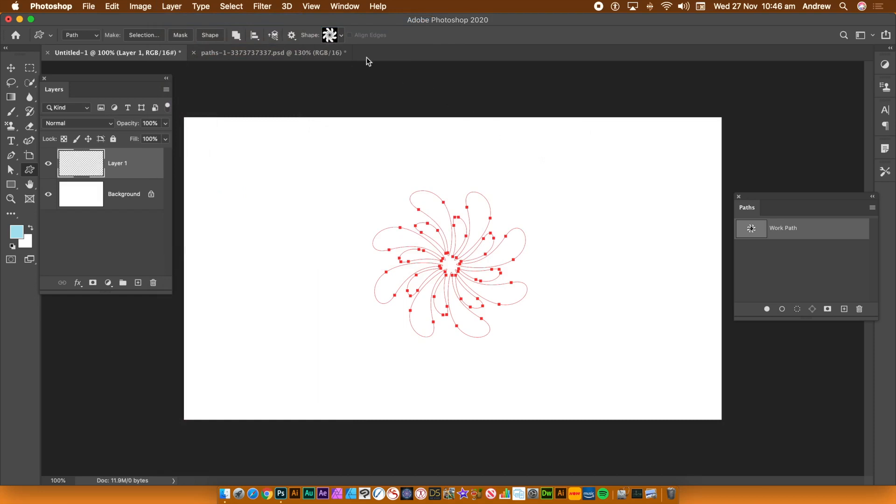
# - Set up a fill for the empty layer with Pattern contents and the Place Along Path script enabled
pyautogui.click(112, 6)
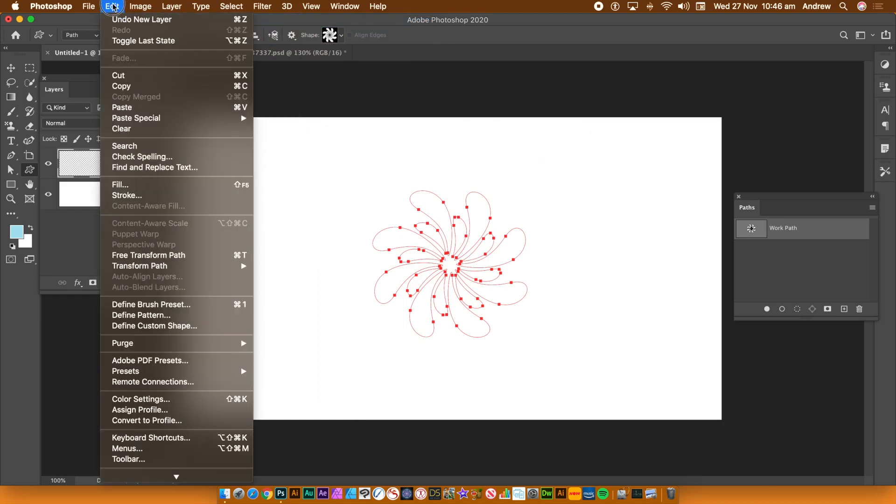
pyautogui.click(124, 189)
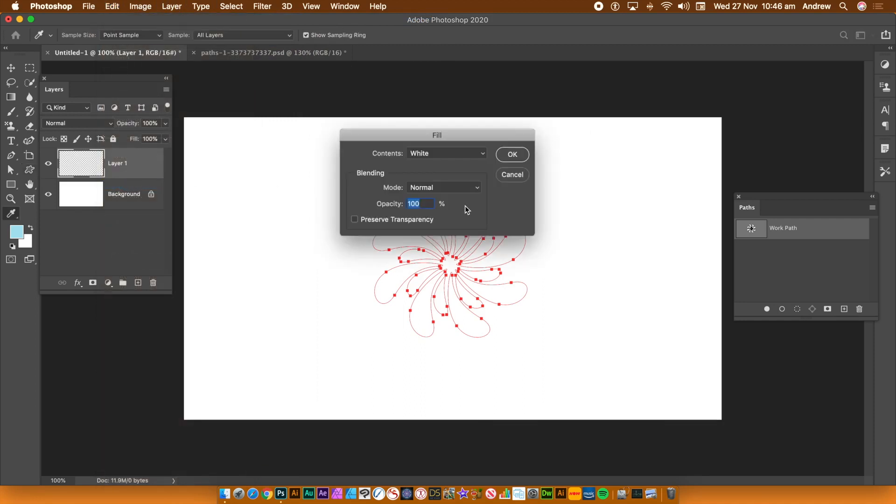
pyautogui.click(438, 153)
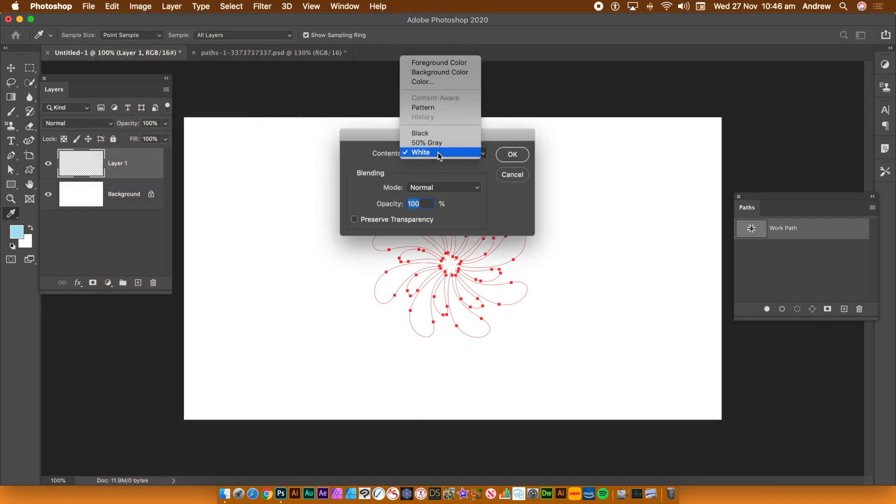
pyautogui.click(433, 108)
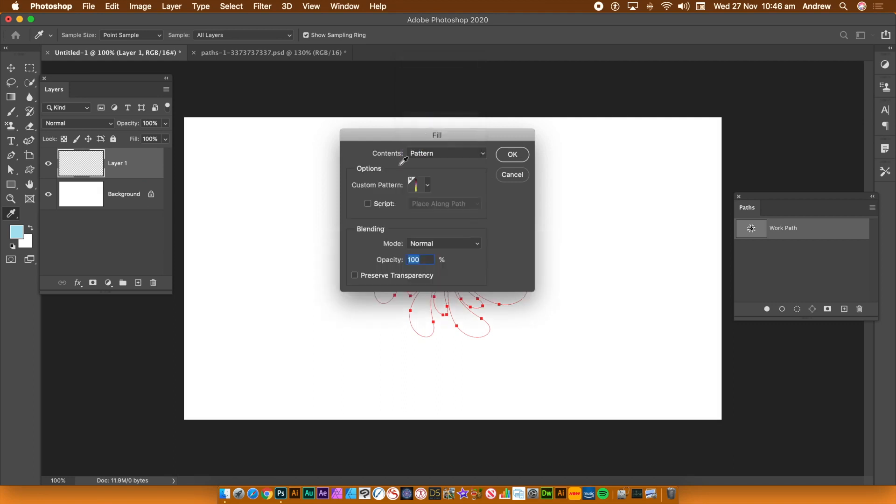
pyautogui.click(368, 204)
pyautogui.click(465, 206)
pyautogui.click(449, 204)
pyautogui.click(370, 203)
pyautogui.click(368, 203)
# - Choose the single curved petal on a transparent background as the custom pattern for the fill
pyautogui.click(427, 187)
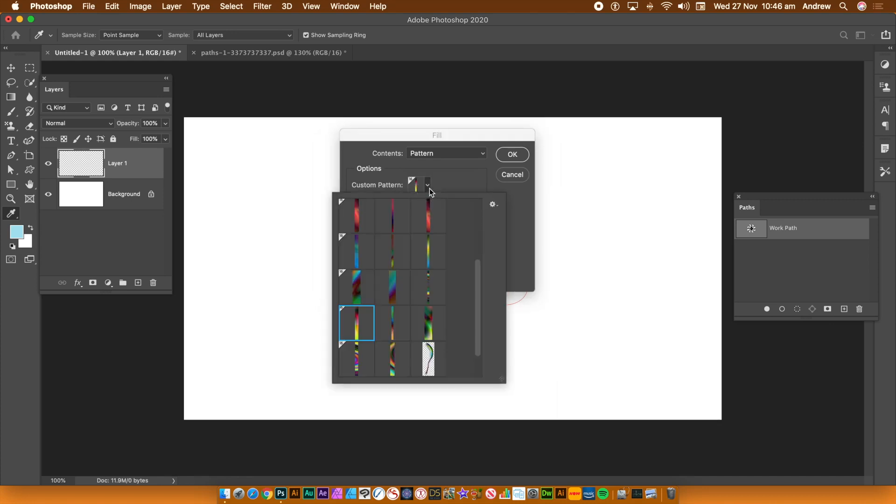
pyautogui.moveTo(478, 308); pyautogui.dragTo(475, 351)
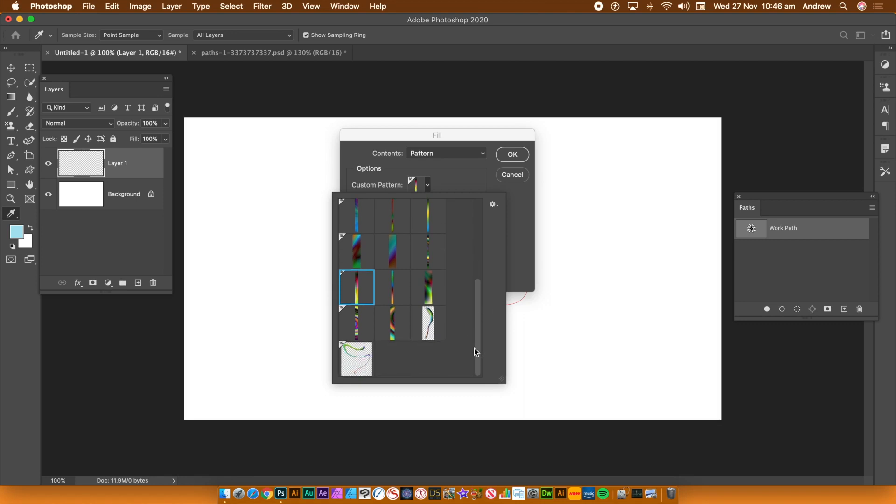
pyautogui.click(430, 322)
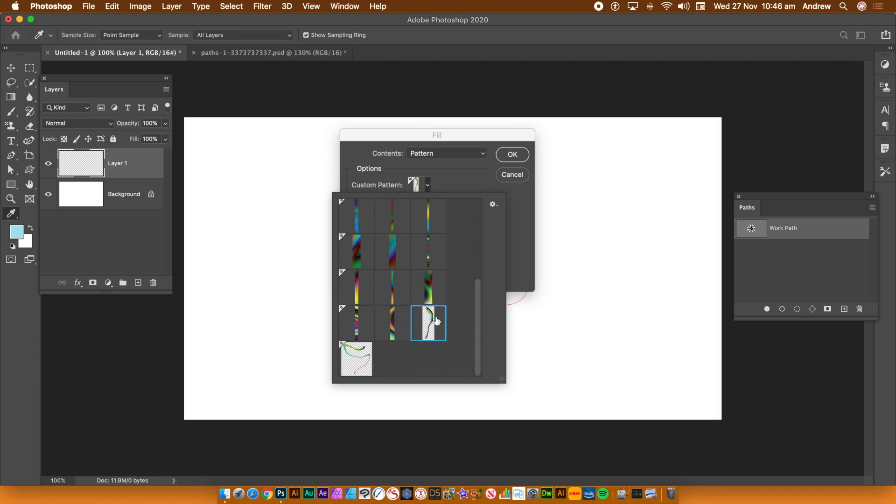
pyautogui.click(513, 258)
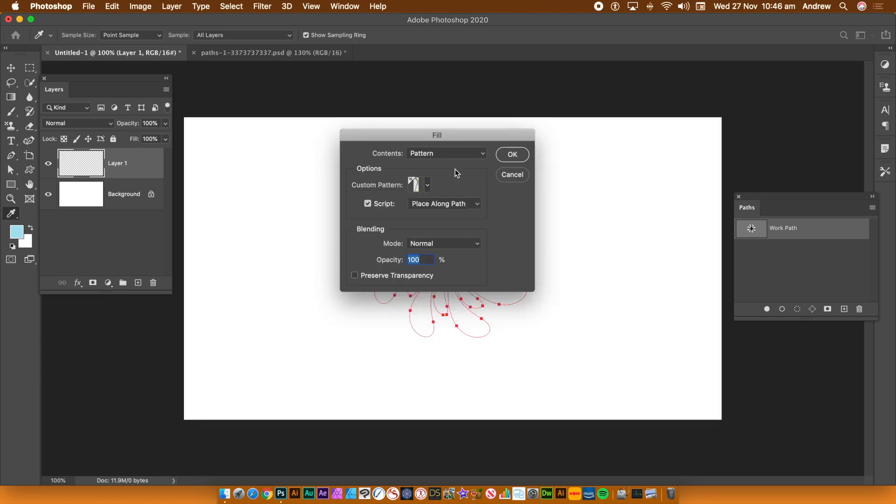
# - Fill along the pinwheel path with a pattern scale of 0.48 and spacing of -393 pixels
pyautogui.click(518, 159)
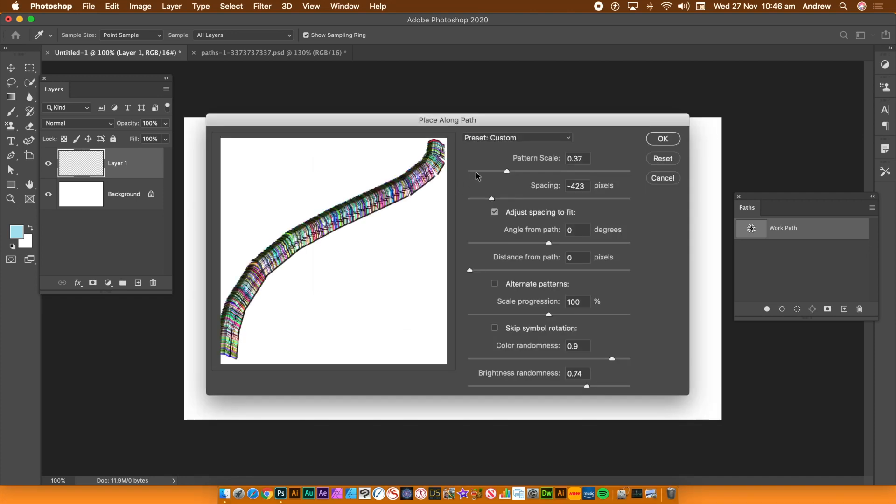
pyautogui.moveTo(508, 172); pyautogui.dragTo(522, 174)
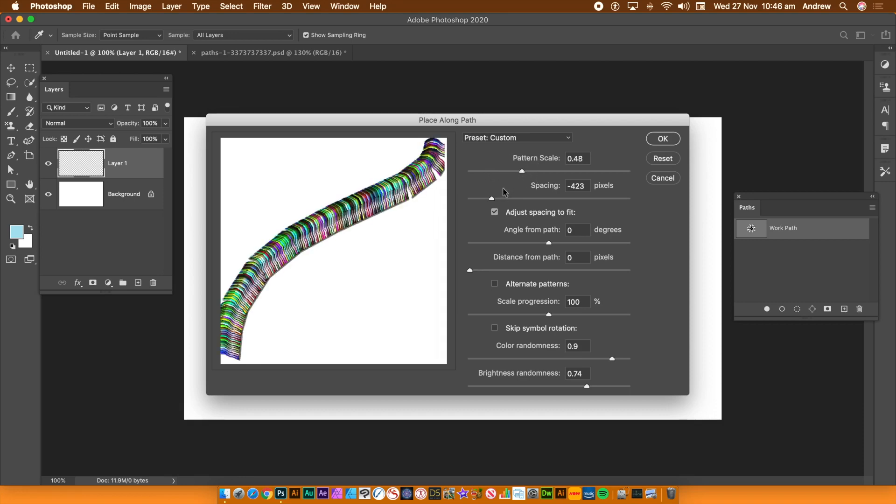
pyautogui.moveTo(493, 199); pyautogui.dragTo(492, 200)
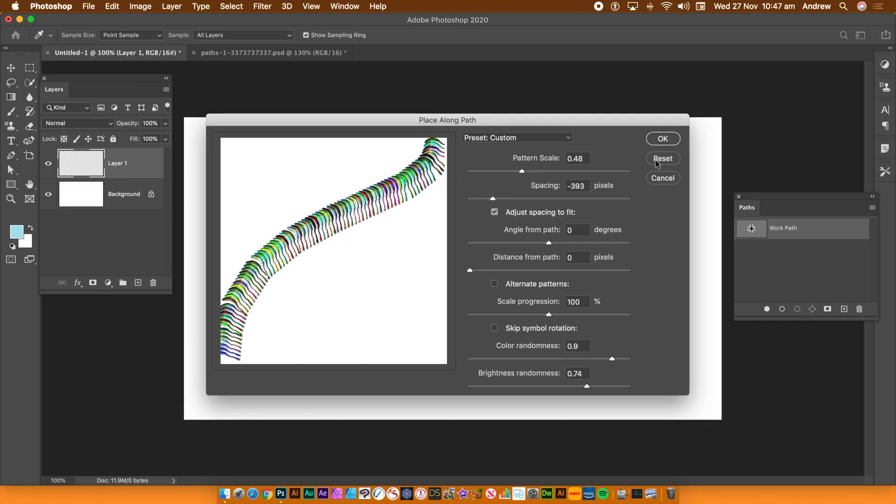
pyautogui.click(663, 139)
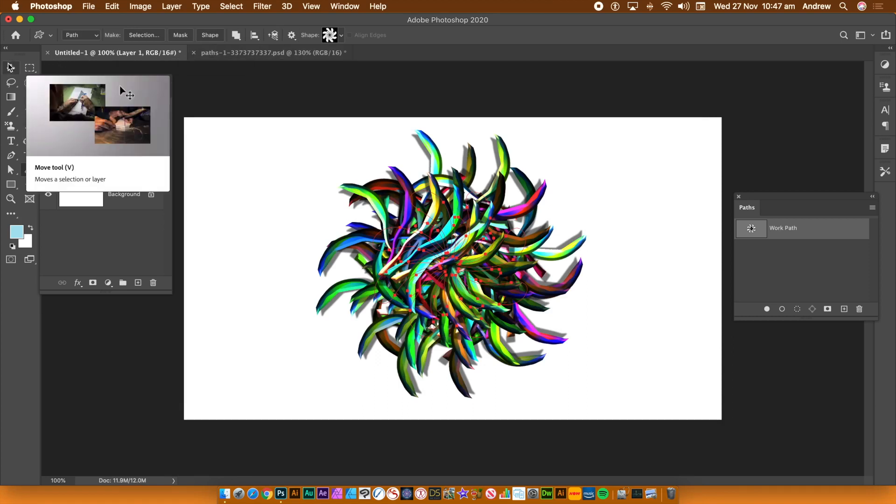
# - Try another Place Along Path fill on the same layer with spacing of -500 pixels, and undo it
pyautogui.click(114, 8)
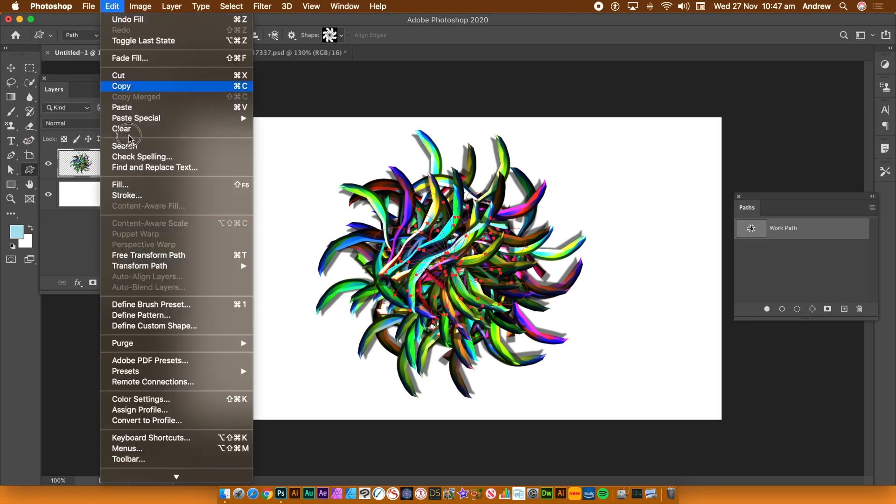
pyautogui.click(122, 185)
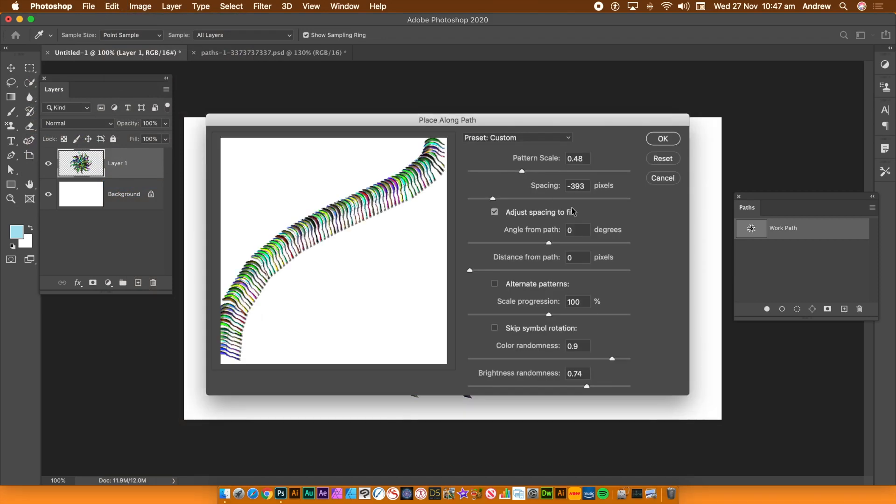
pyautogui.moveTo(493, 201); pyautogui.dragTo(489, 202)
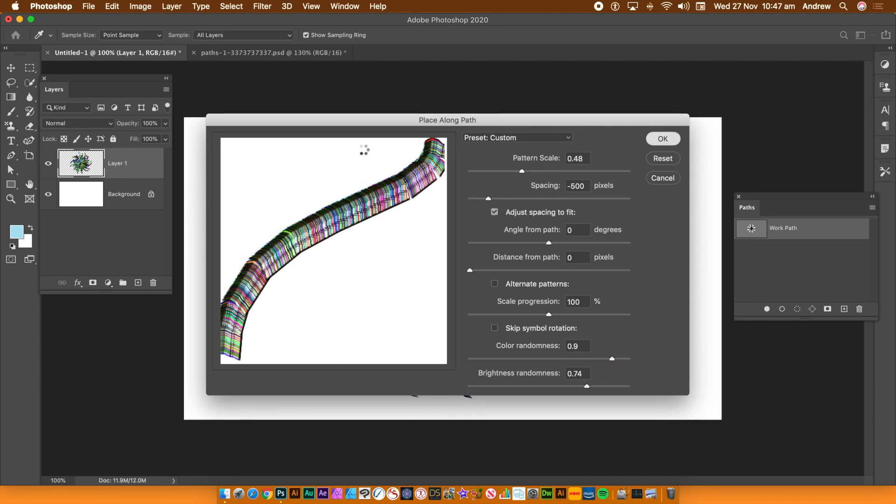
pyautogui.press('Return')
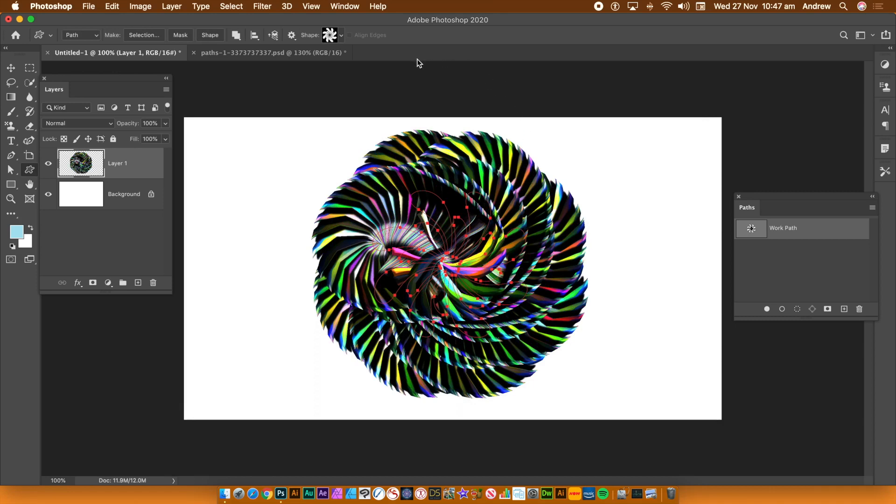
pyautogui.press('super+z')
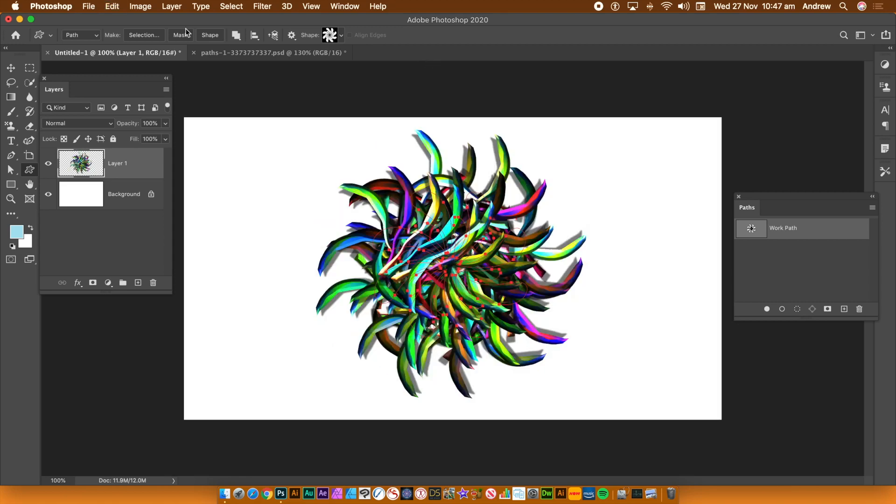
# - Deselect the work path and cover the whole canvas with overlapping duplicates of the petal flower layer
pyautogui.click(10, 69)
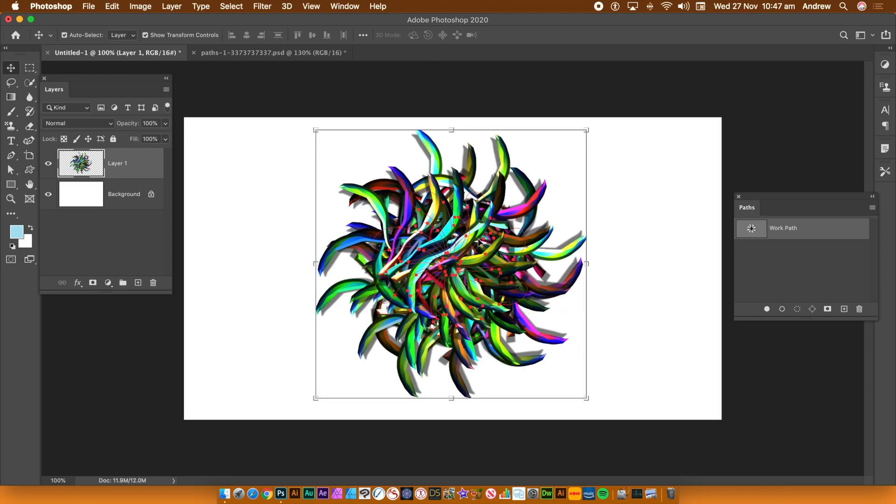
pyautogui.click(778, 253)
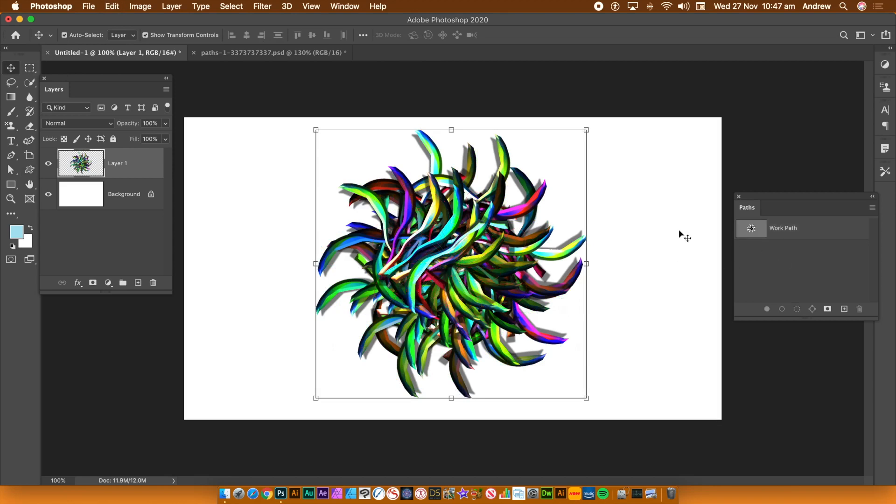
pyautogui.moveTo(459, 260); pyautogui.dragTo(358, 278)
pyautogui.moveTo(339, 245); pyautogui.dragTo(640, 257)
pyautogui.moveTo(541, 281); pyautogui.dragTo(228, 141)
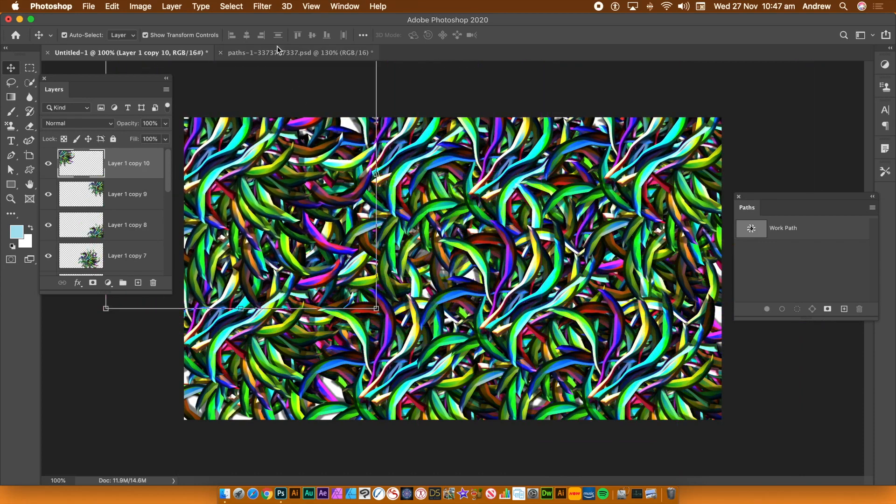
# - Flatten the image and apply Oil Paint with Stylization 9.7, Cleanliness 9.3, Scale 4.4, Bristle Detail 3.5 and Lighting off
pyautogui.click(165, 7)
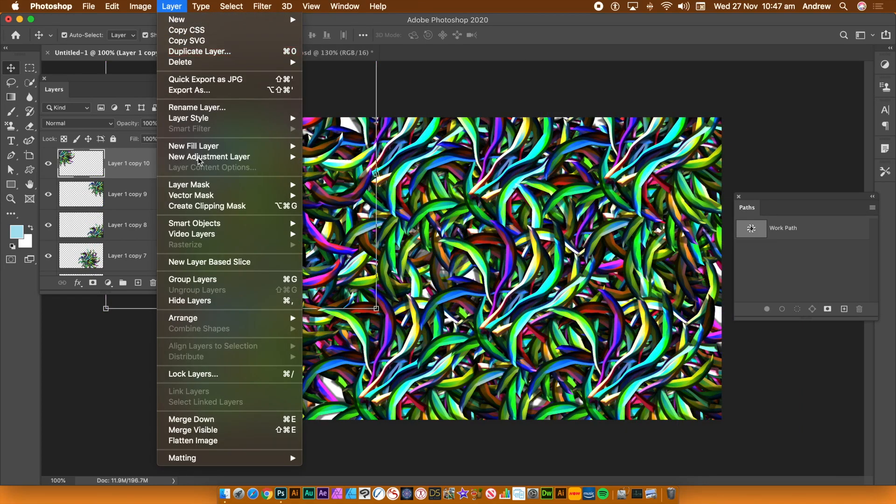
pyautogui.click(213, 440)
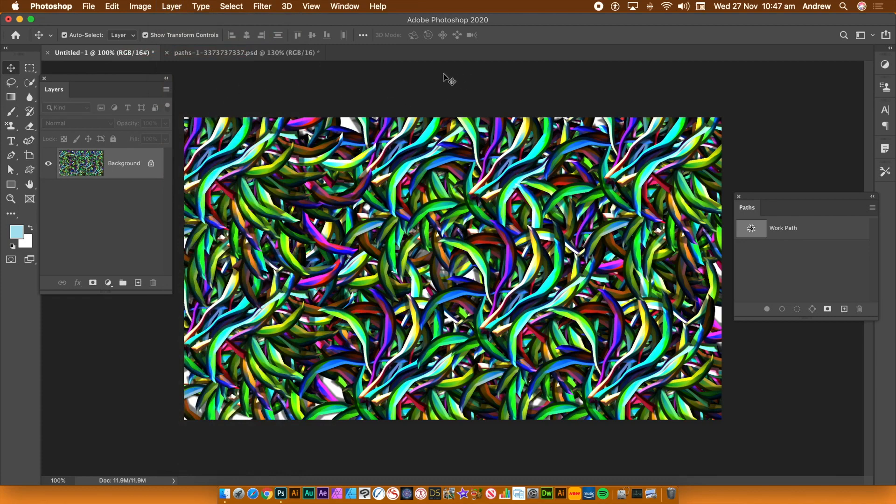
pyautogui.click(263, 7)
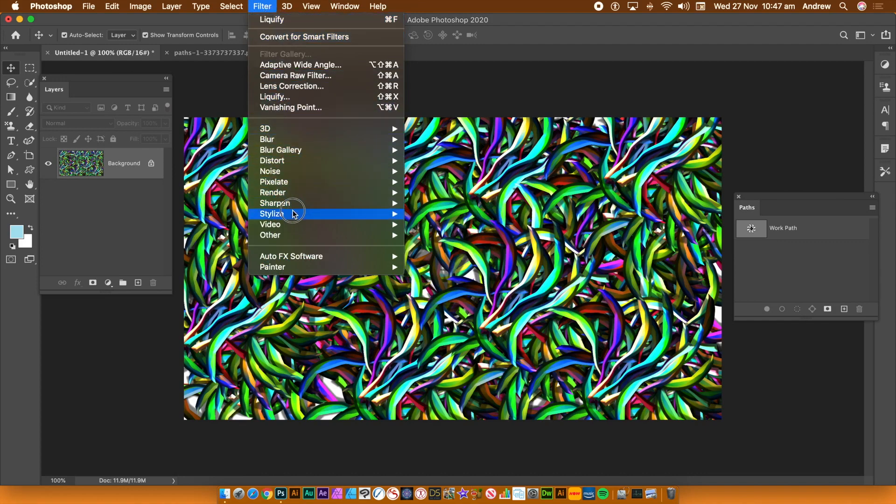
pyautogui.moveTo(294, 215)
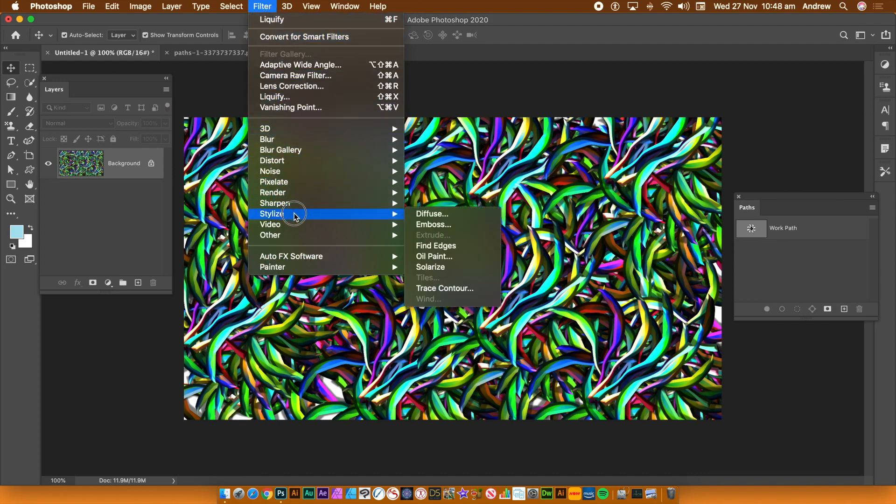
pyautogui.click(451, 258)
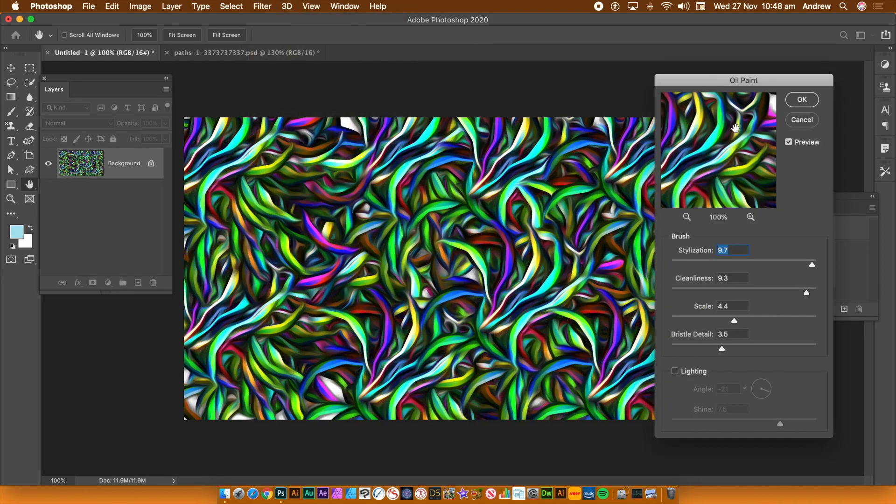
pyautogui.click(800, 100)
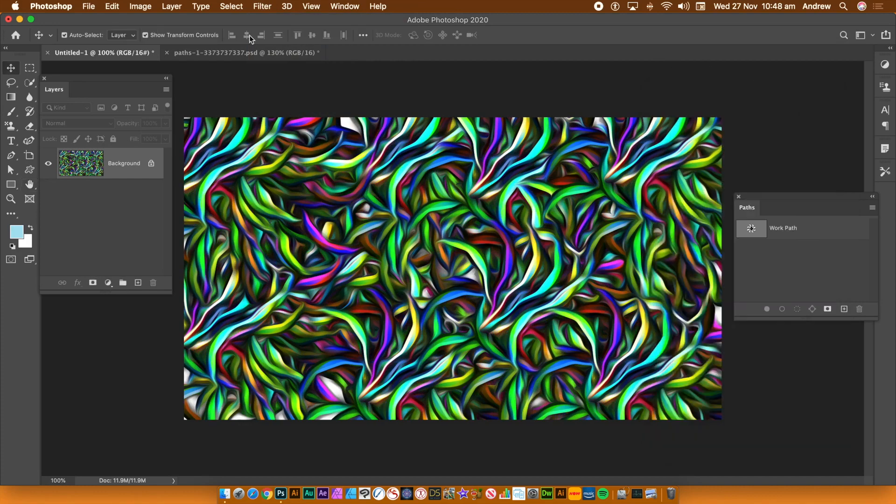
# - Apply the Oil Paint filter two more times with Stylization reduced to 9.5 and Lighting off
pyautogui.click(259, 7)
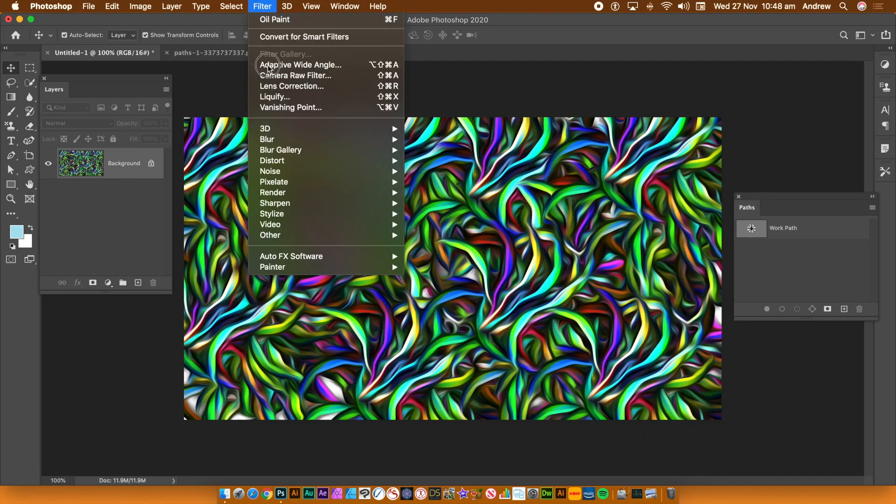
pyautogui.moveTo(294, 214)
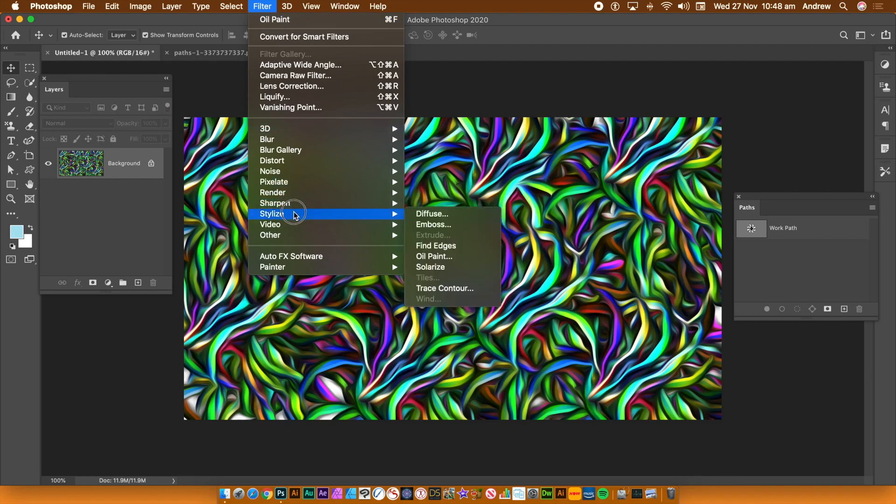
pyautogui.click(434, 256)
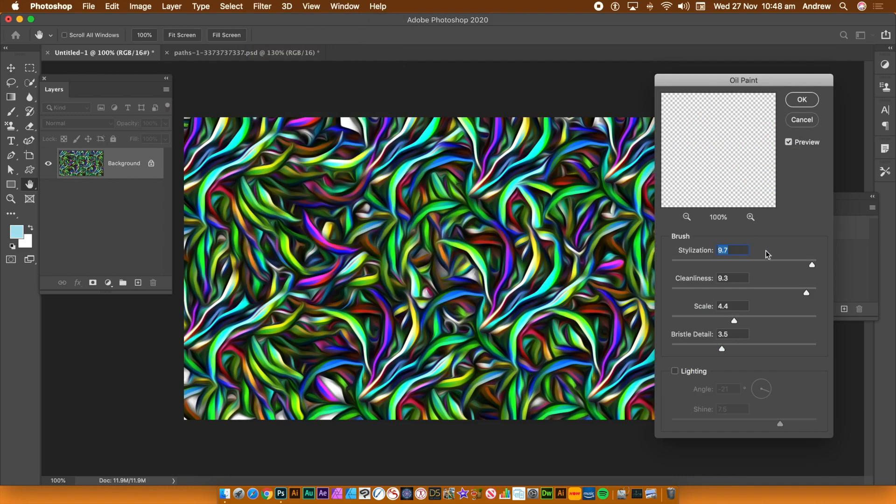
pyautogui.click(808, 264)
pyautogui.moveTo(813, 265); pyautogui.dragTo(809, 264)
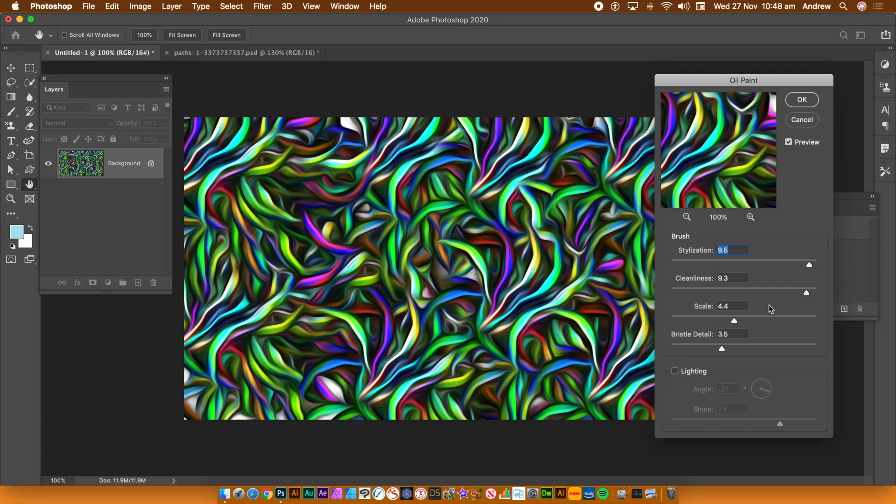
pyautogui.click(675, 373)
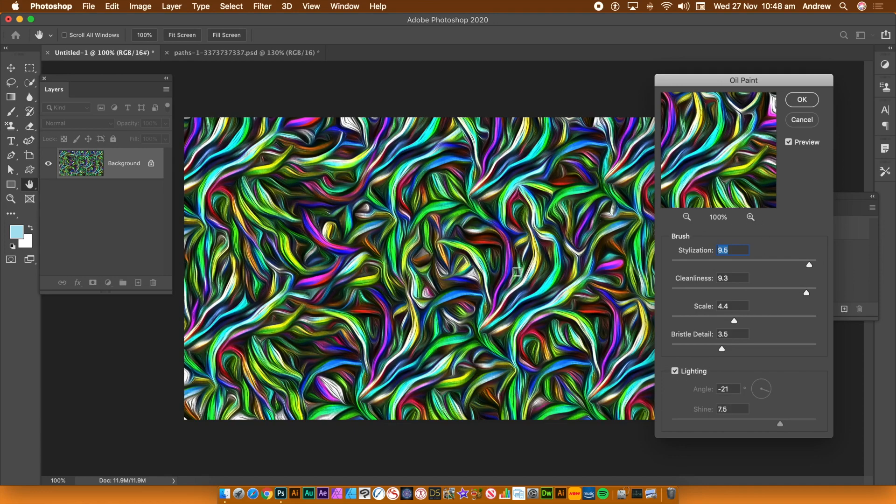
pyautogui.click(675, 374)
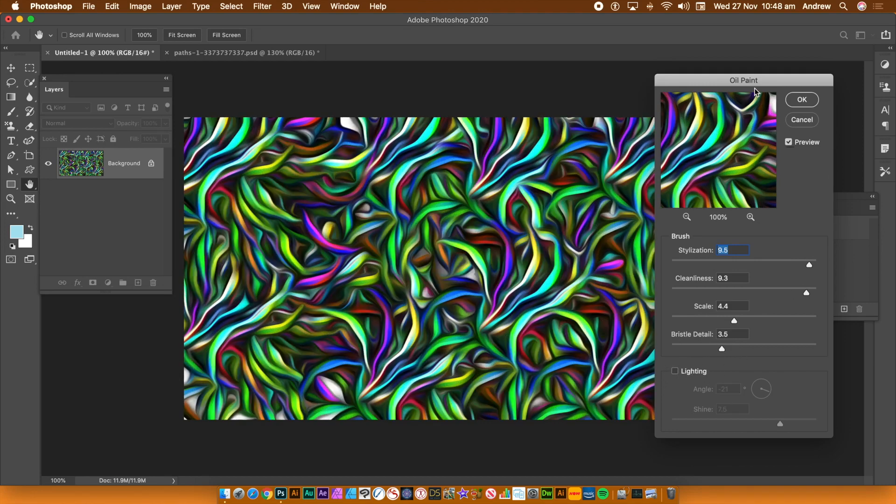
pyautogui.click(802, 100)
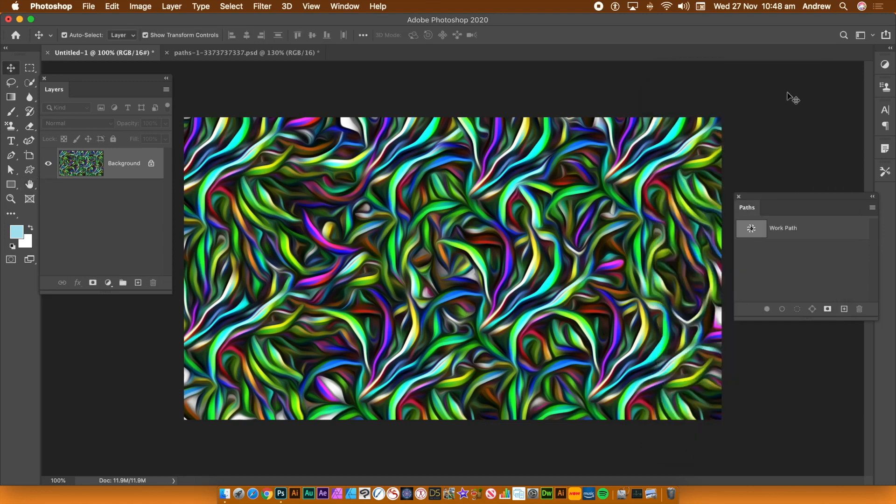
pyautogui.click(264, 7)
pyautogui.click(265, 18)
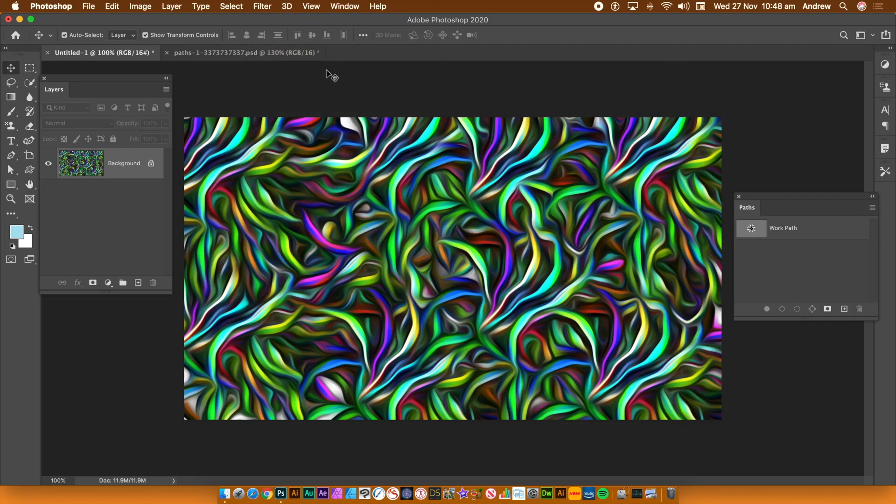
# - Try warping the flattened image with several long Liquify strokes across its middle, and undo the Liquify
pyautogui.click(262, 6)
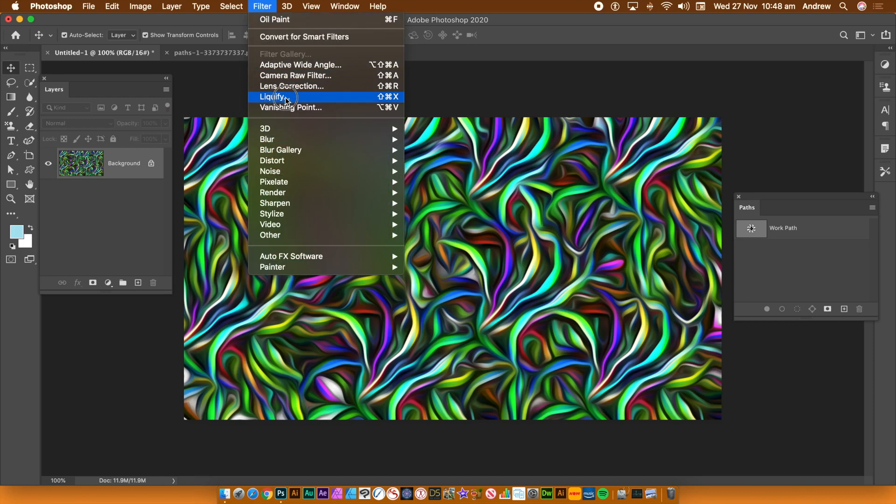
pyautogui.click(286, 99)
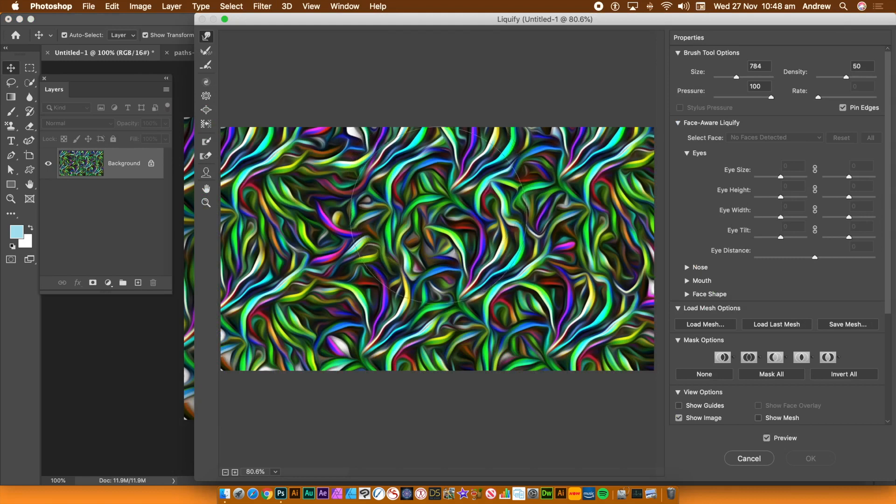
pyautogui.moveTo(438, 214)
pyautogui.mouseDown()
pyautogui.moveTo(363, 192)
pyautogui.moveTo(430, 228)
pyautogui.moveTo(469, 220)
pyautogui.moveTo(574, 174)
pyautogui.mouseUp()
pyautogui.moveTo(429, 224)
pyautogui.mouseDown()
pyautogui.moveTo(319, 295)
pyautogui.moveTo(280, 298)
pyautogui.moveTo(248, 280)
pyautogui.mouseUp()
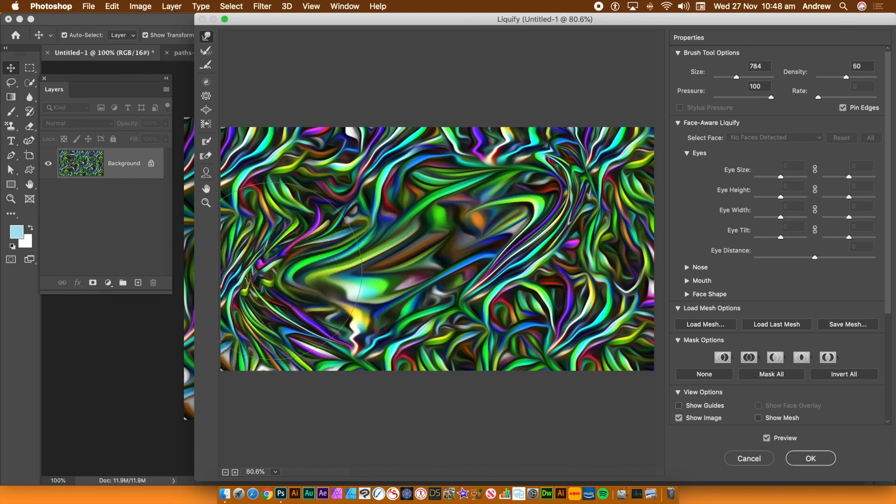
pyautogui.moveTo(290, 203)
pyautogui.mouseDown()
pyautogui.moveTo(382, 250)
pyautogui.moveTo(419, 256)
pyautogui.moveTo(414, 248)
pyautogui.mouseUp()
pyautogui.moveTo(538, 288)
pyautogui.mouseDown()
pyautogui.moveTo(489, 276)
pyautogui.moveTo(485, 261)
pyautogui.mouseUp()
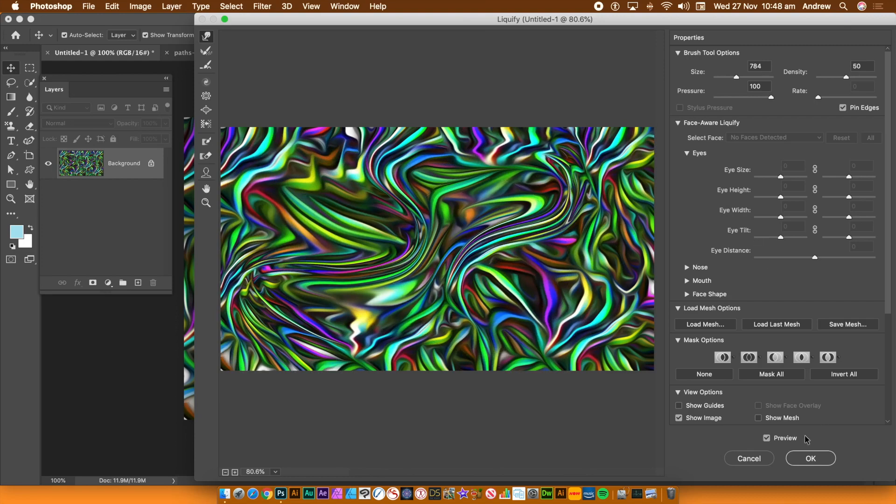
pyautogui.click(799, 459)
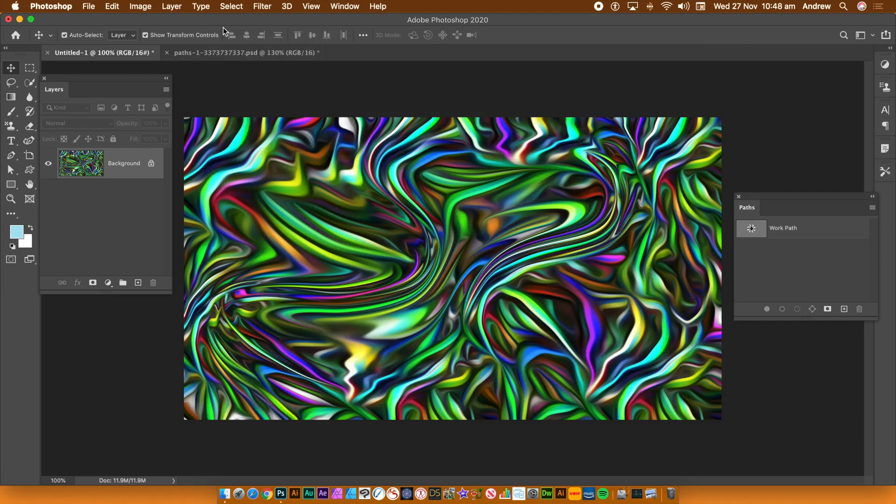
pyautogui.press('super+z')
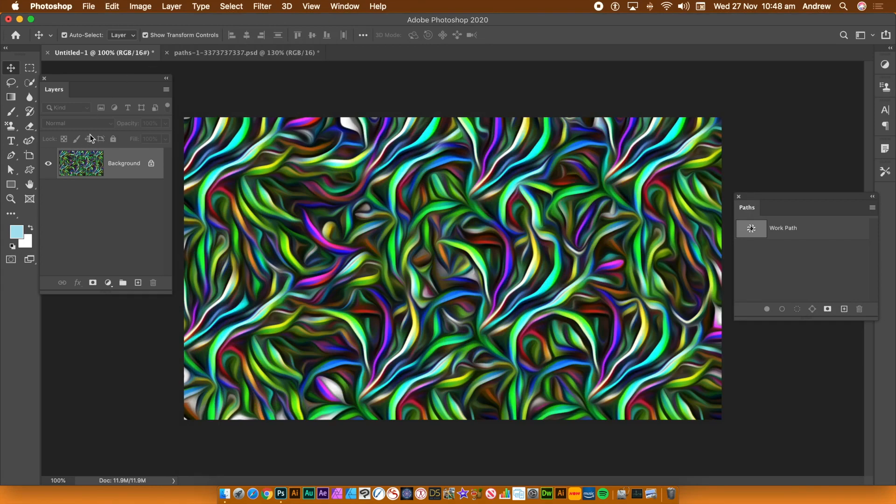
# - Fill the background layer with white at Normal mode and 100% opacity
pyautogui.click(112, 6)
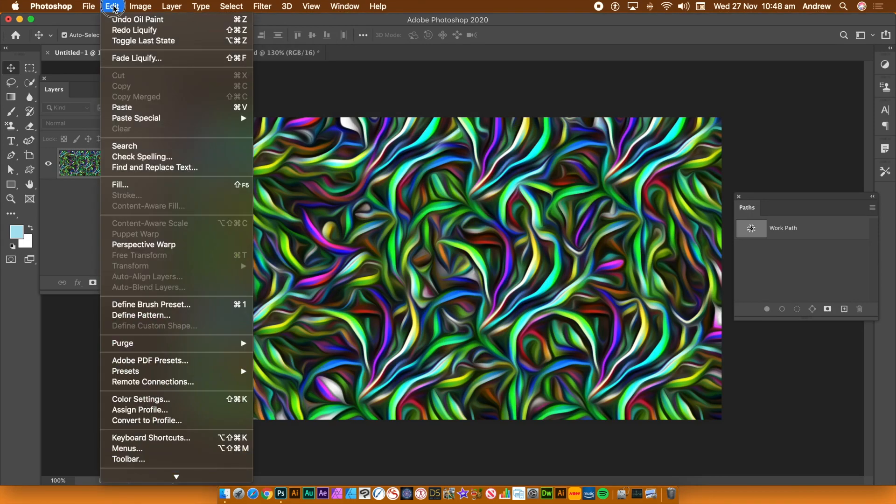
pyautogui.click(128, 189)
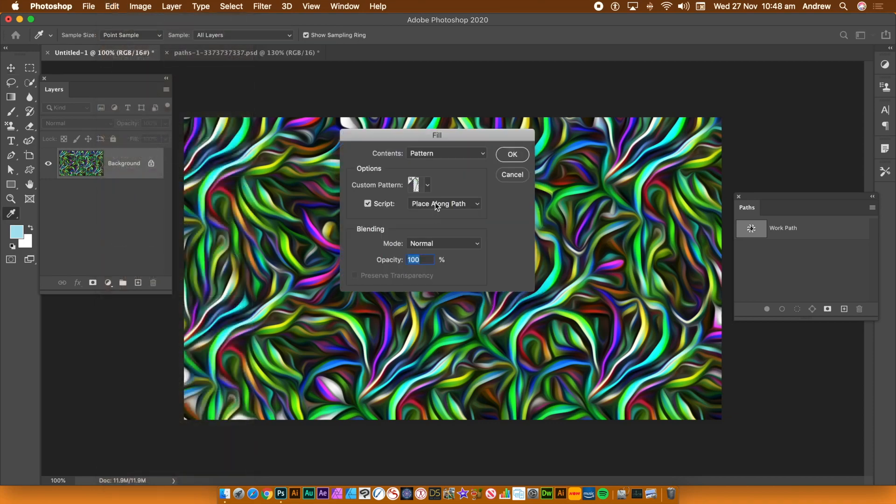
pyautogui.click(437, 154)
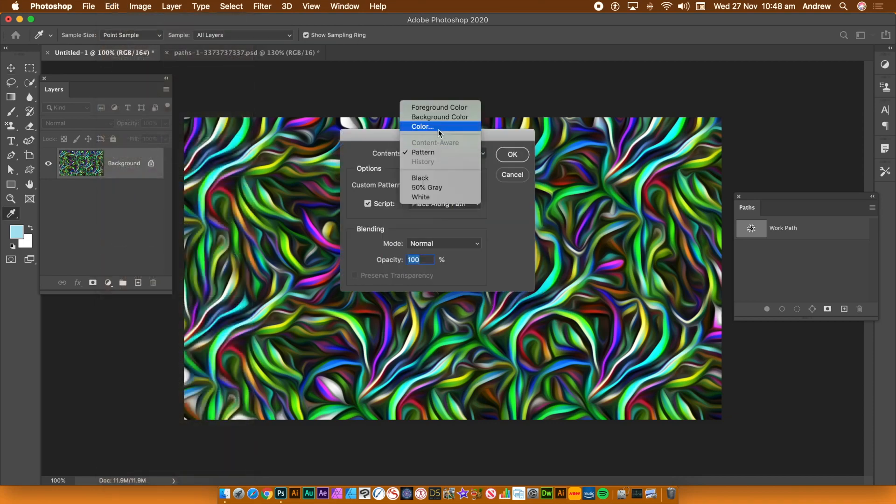
pyautogui.click(426, 197)
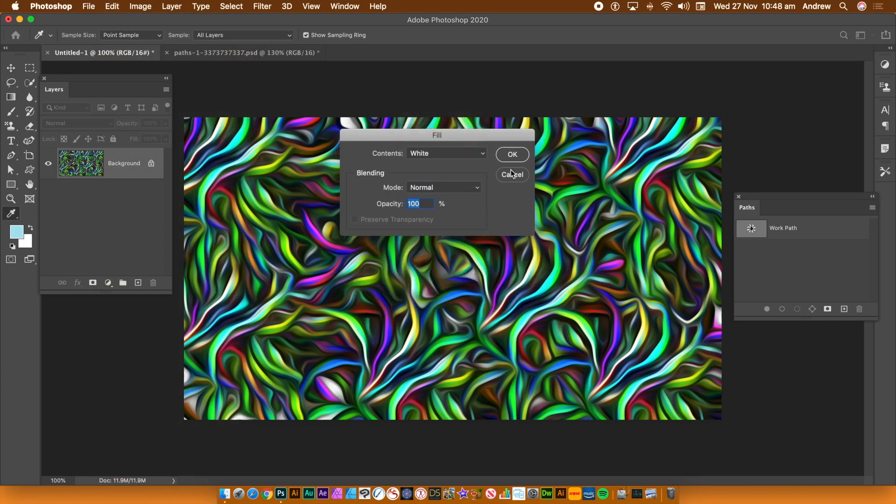
pyautogui.click(512, 155)
pyautogui.press('v')
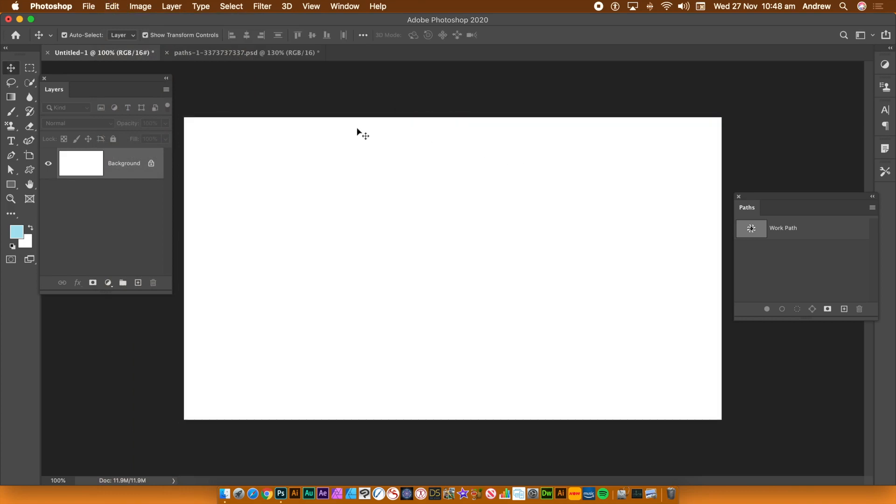
# - Draw the dense swirl custom shape from Spiral Shapes as a path near the middle of the canvas
pyautogui.click(30, 172)
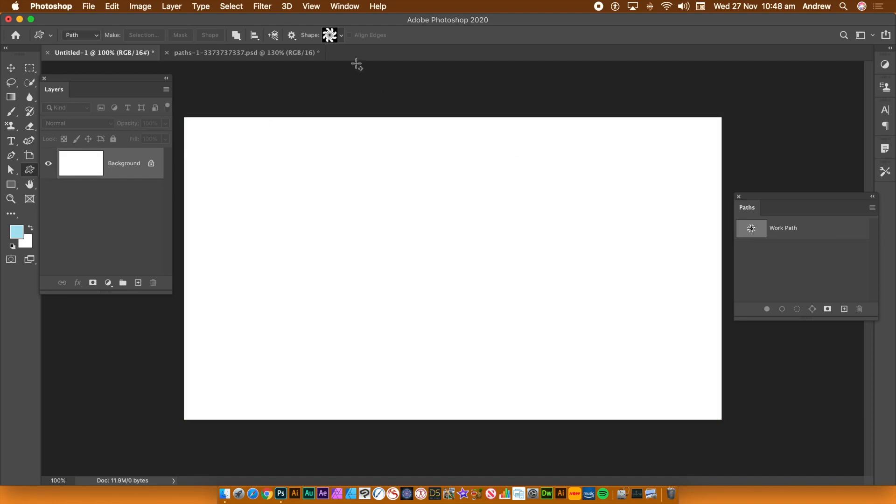
pyautogui.click(341, 36)
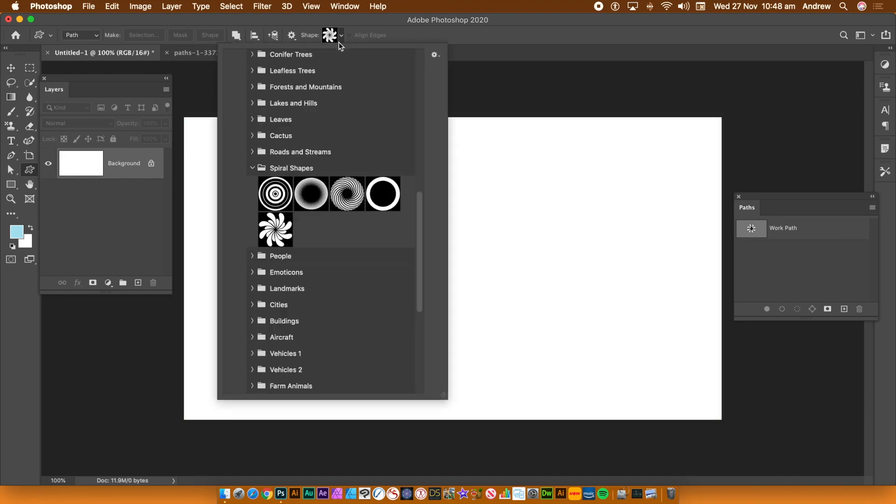
pyautogui.click(353, 196)
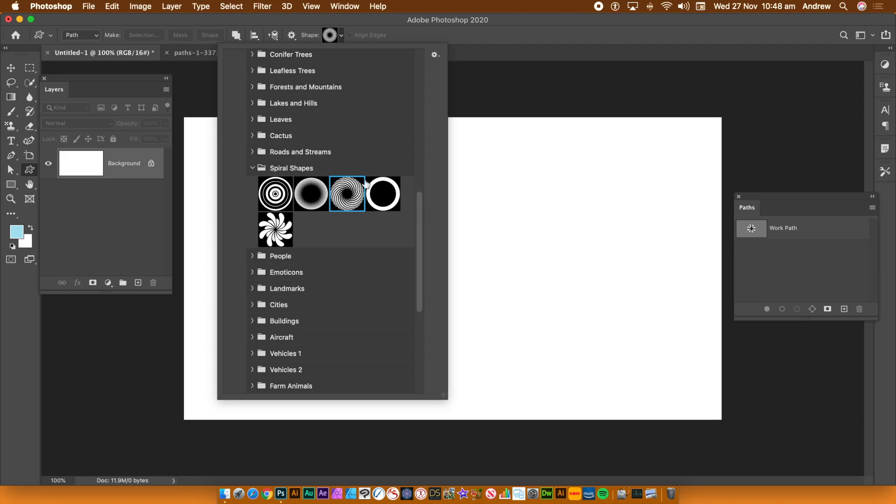
pyautogui.click(532, 34)
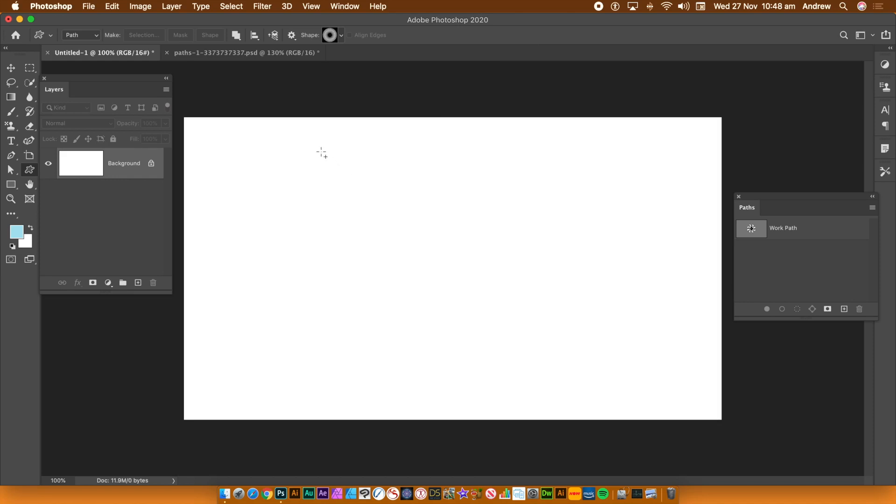
pyautogui.moveTo(359, 191); pyautogui.dragTo(508, 348)
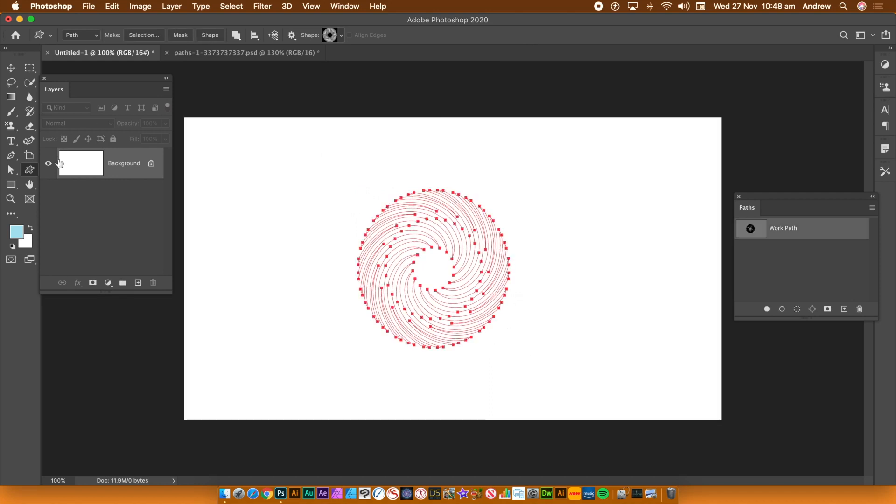
# - Add a new blank layer above the white background with the default settings
pyautogui.click(172, 6)
pyautogui.moveTo(173, 21)
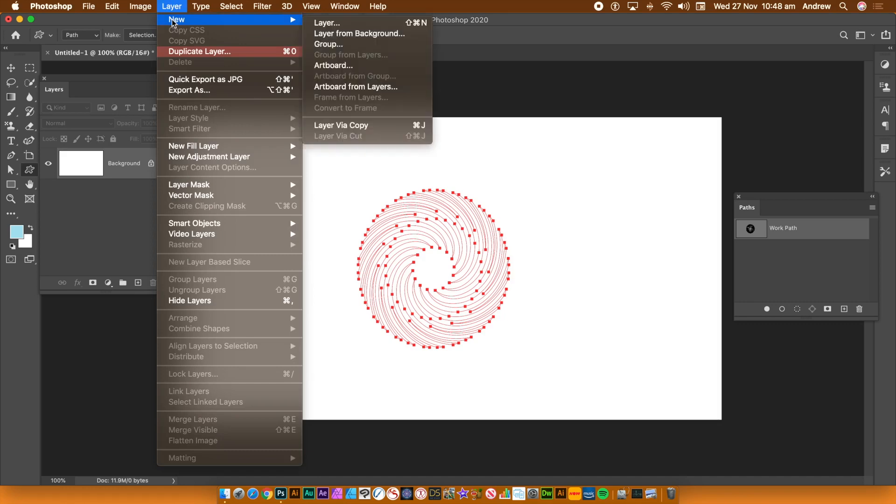
pyautogui.click(359, 22)
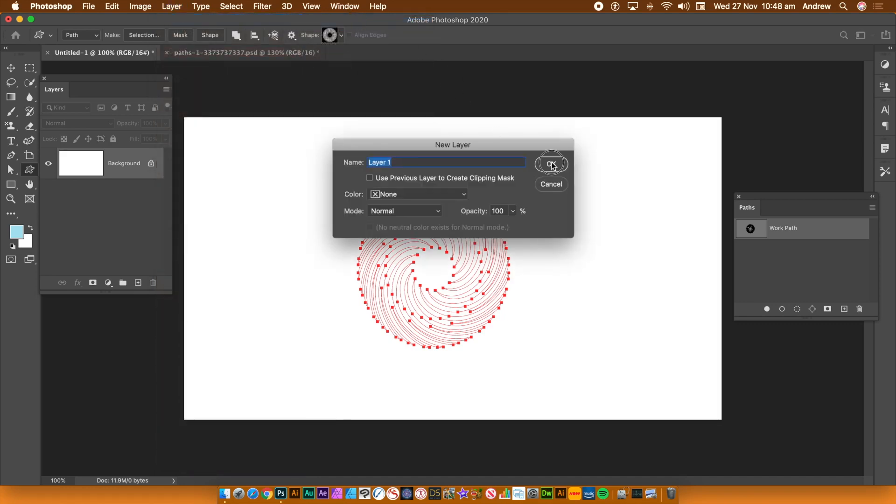
pyautogui.click(551, 164)
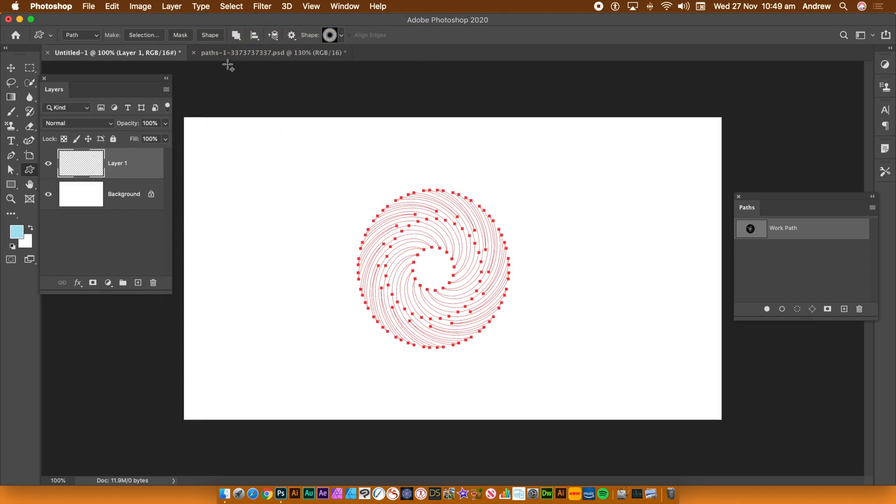
# - Set up a scripted Place Along Path fill on Layer 1 using the last custom pattern, the multicoloured curved strands
pyautogui.click(112, 6)
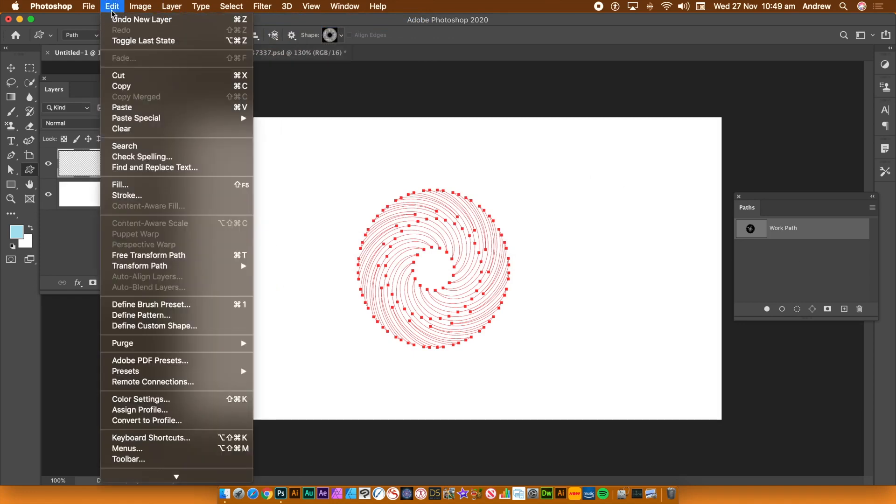
pyautogui.click(120, 186)
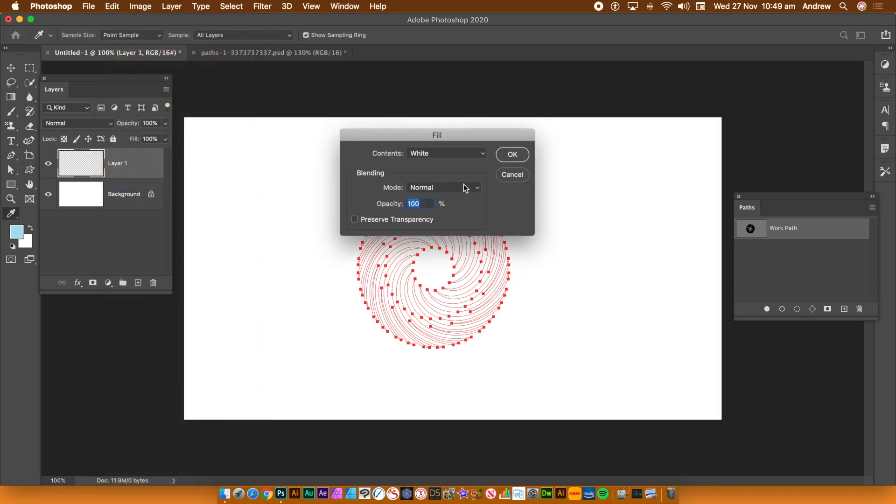
pyautogui.click(419, 154)
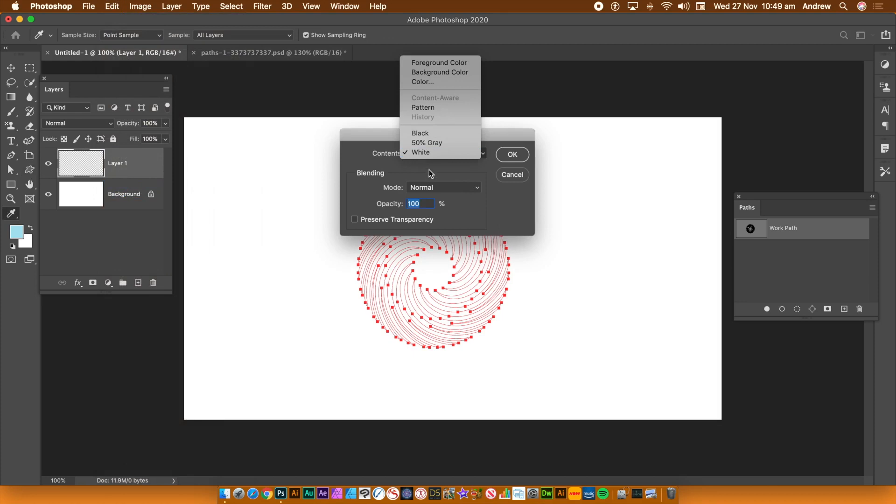
pyautogui.click(430, 109)
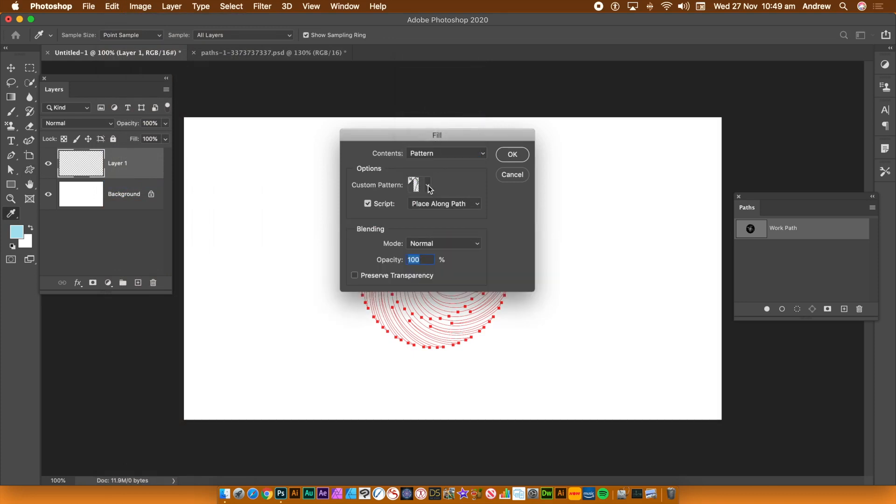
pyautogui.click(428, 187)
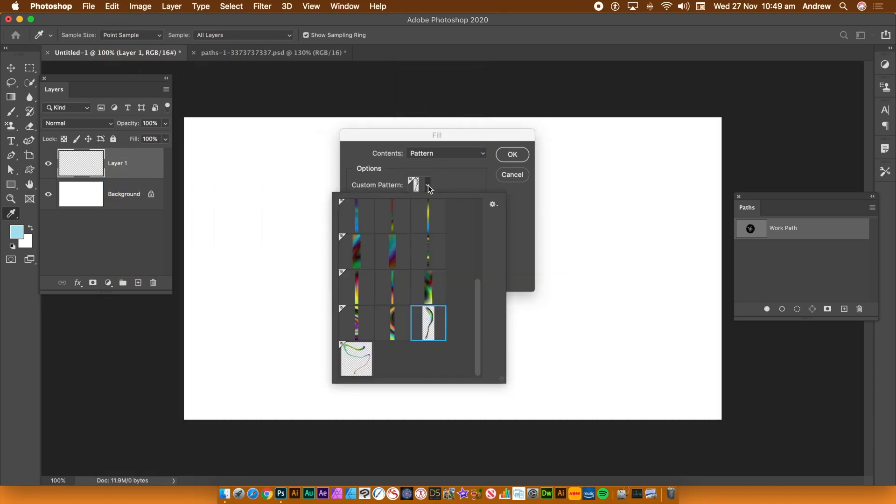
pyautogui.click(355, 353)
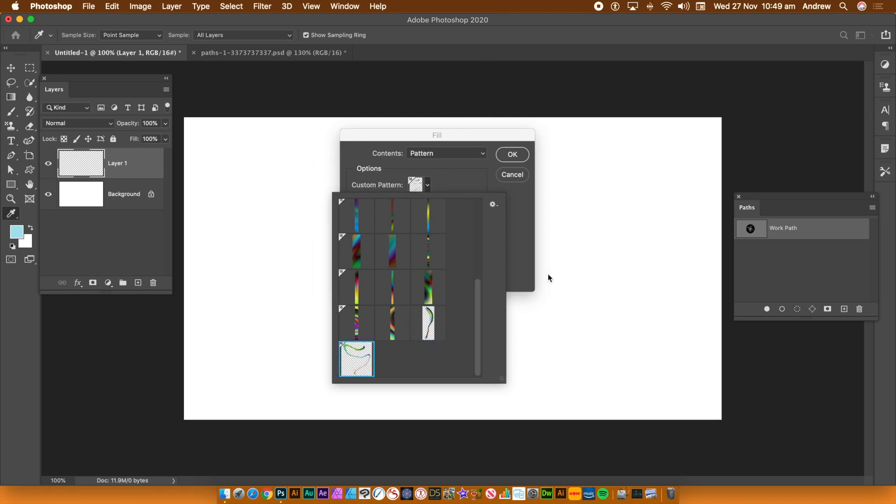
pyautogui.click(517, 239)
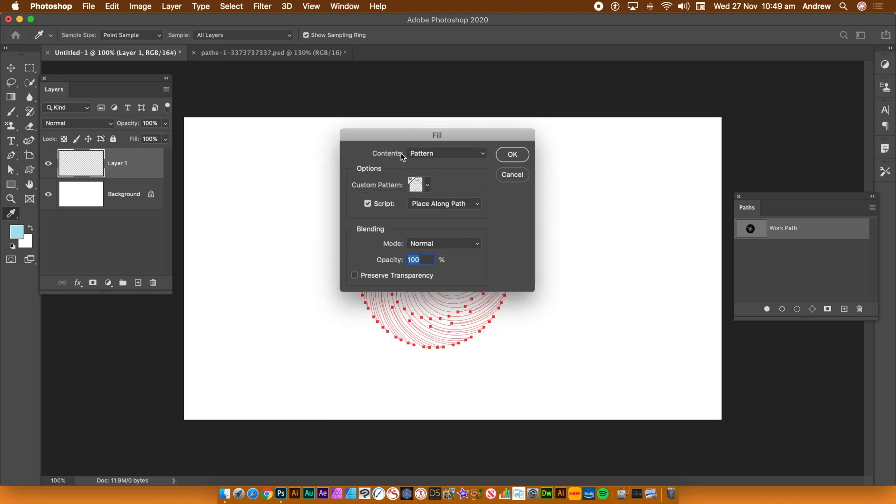
pyautogui.click(368, 204)
pyautogui.click(368, 204)
pyautogui.click(459, 207)
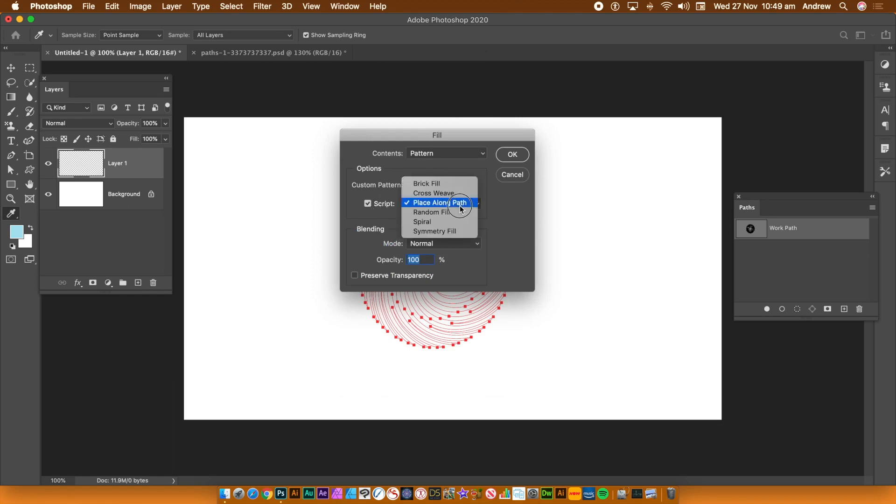
pyautogui.click(450, 203)
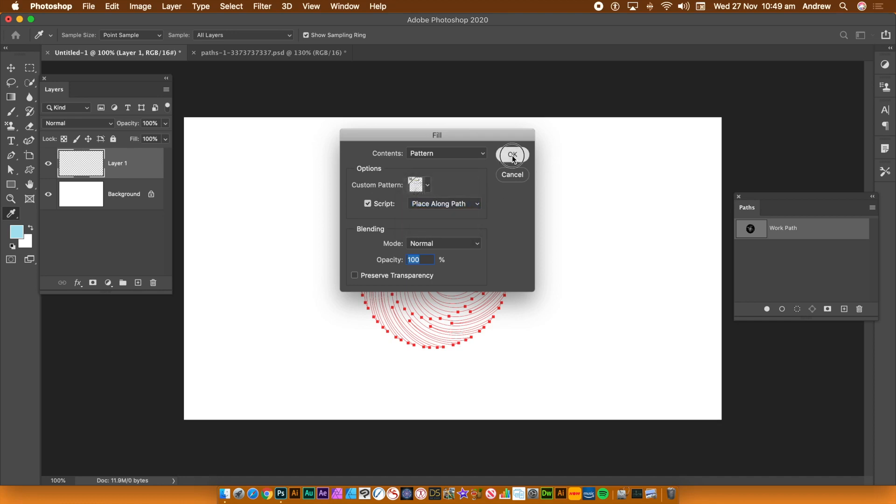
pyautogui.press('Return')
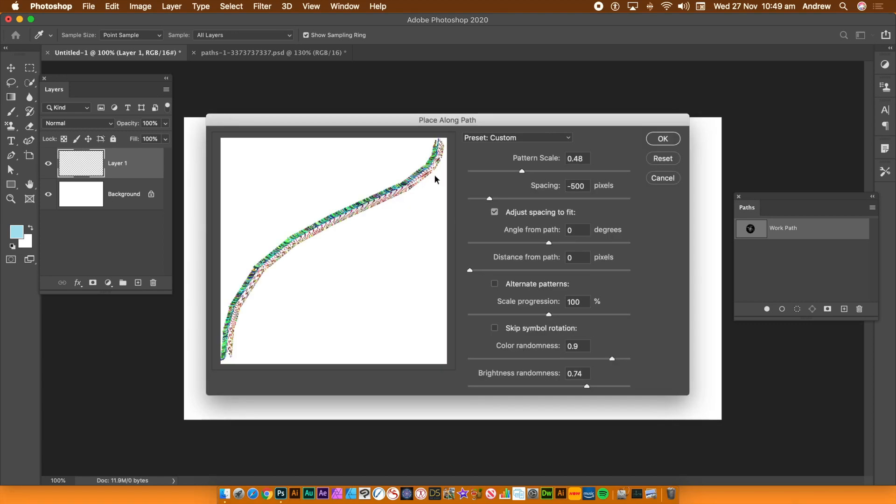
# - Fill Layer 1 along the swirl path with a pattern scale of 0.69 and a spacing of -581 pixels
pyautogui.moveTo(522, 173)
pyautogui.mouseDown()
pyautogui.moveTo(541, 173)
pyautogui.moveTo(521, 173)
pyautogui.mouseUp()
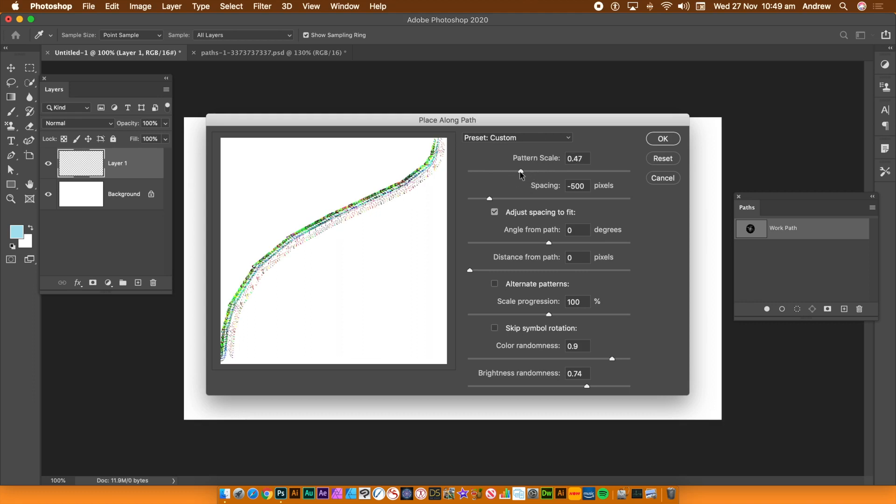
pyautogui.click(507, 198)
pyautogui.moveTo(506, 199); pyautogui.dragTo(492, 199)
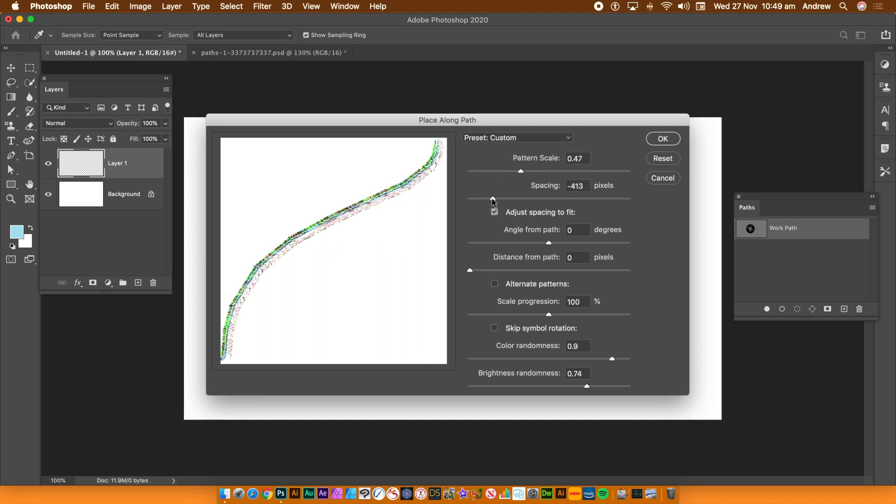
pyautogui.click(529, 170)
pyautogui.moveTo(529, 171); pyautogui.dragTo(551, 172)
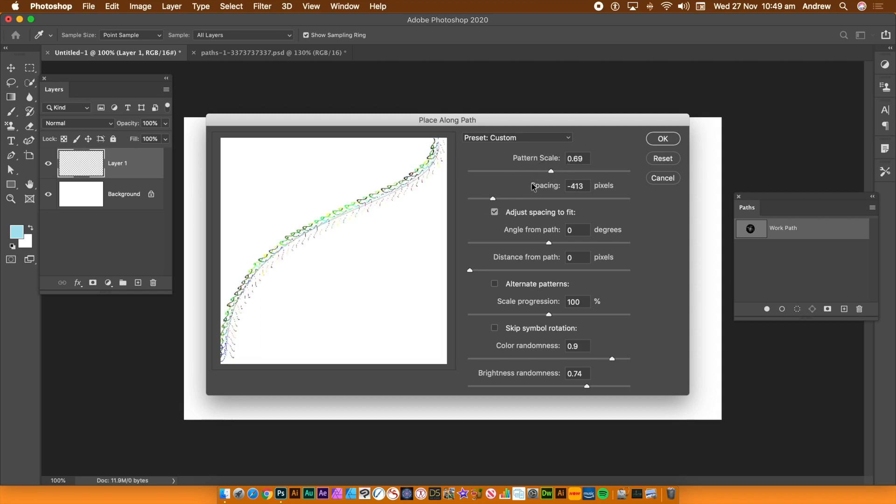
pyautogui.click(488, 199)
pyautogui.moveTo(488, 201); pyautogui.dragTo(485, 201)
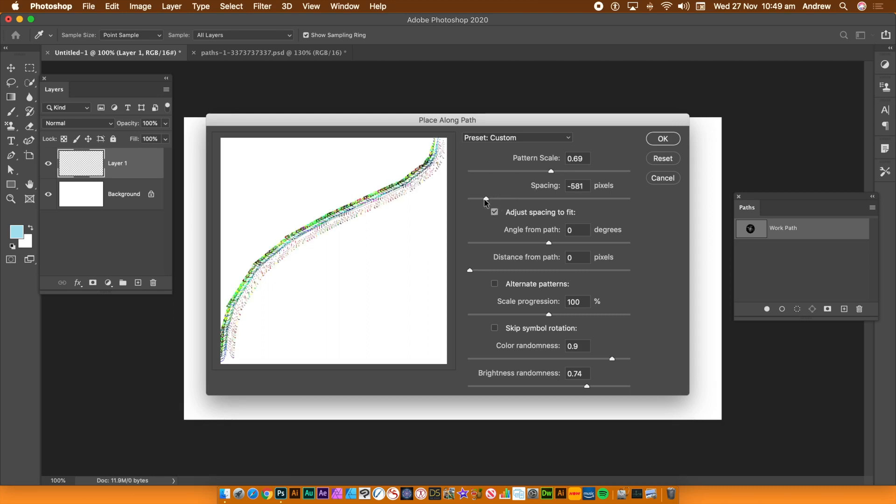
pyautogui.click(665, 139)
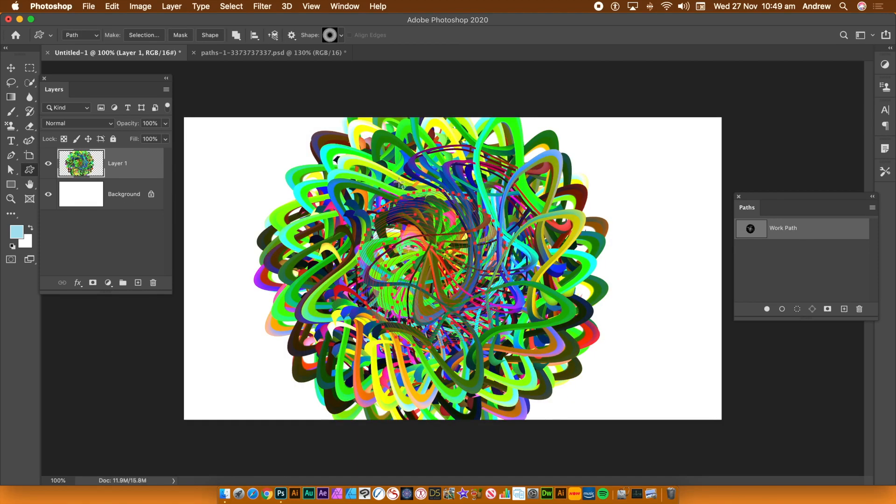
# - Undo the fill and repeat the scripted Place Along Path pattern fill on Layer 1 with the pattern scale at 0.45
pyautogui.click(112, 6)
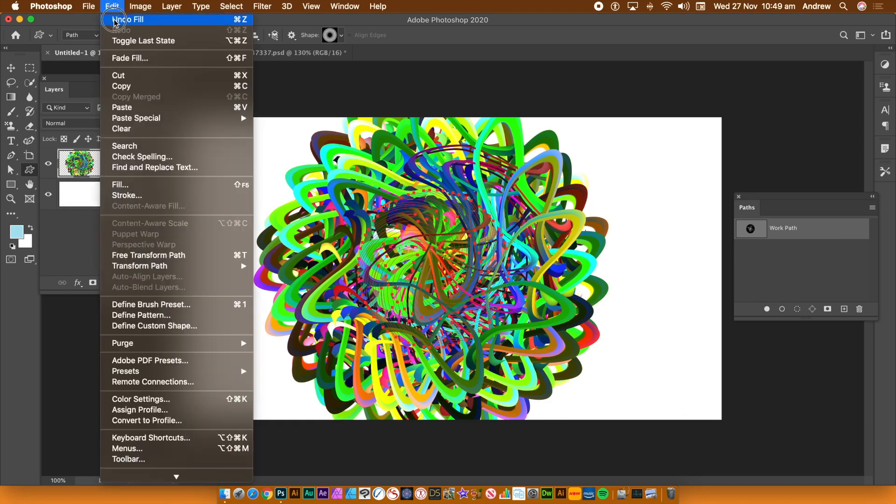
pyautogui.click(114, 22)
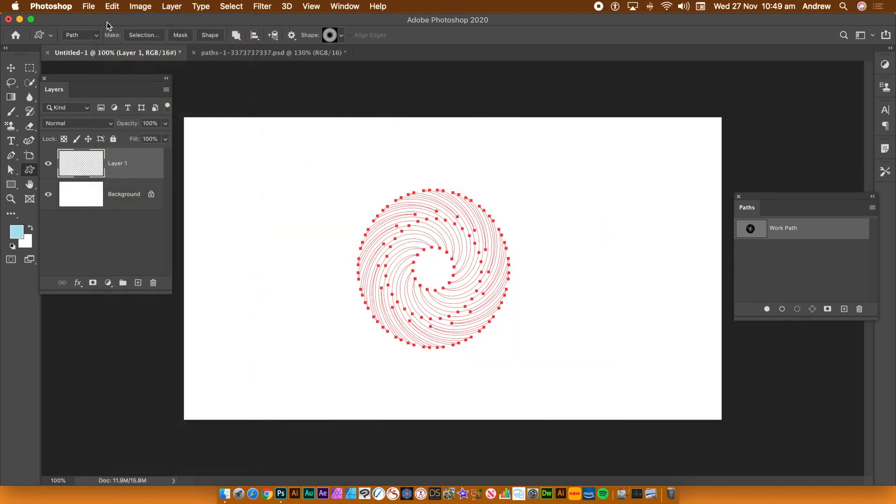
pyautogui.click(112, 7)
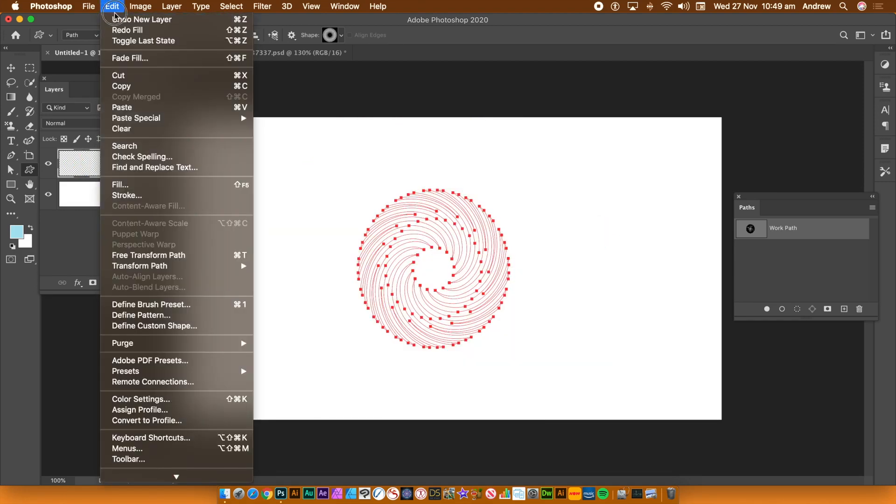
pyautogui.click(125, 184)
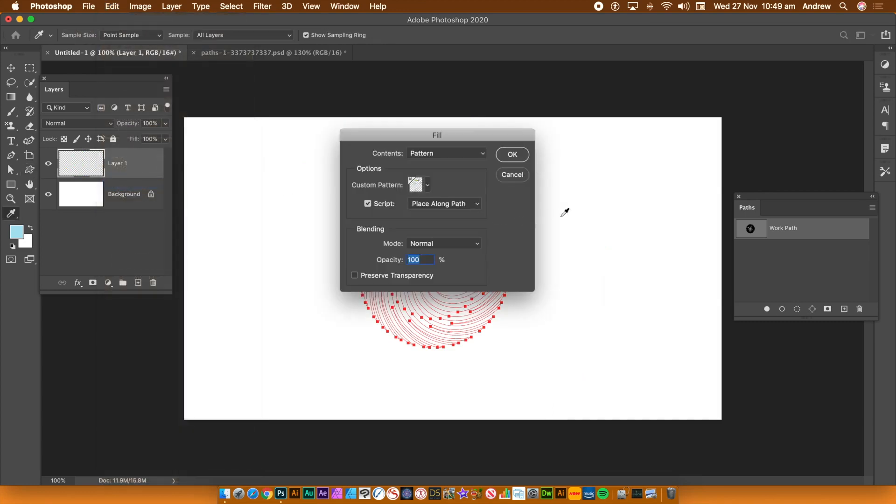
pyautogui.click(513, 155)
pyautogui.moveTo(551, 173); pyautogui.dragTo(516, 174)
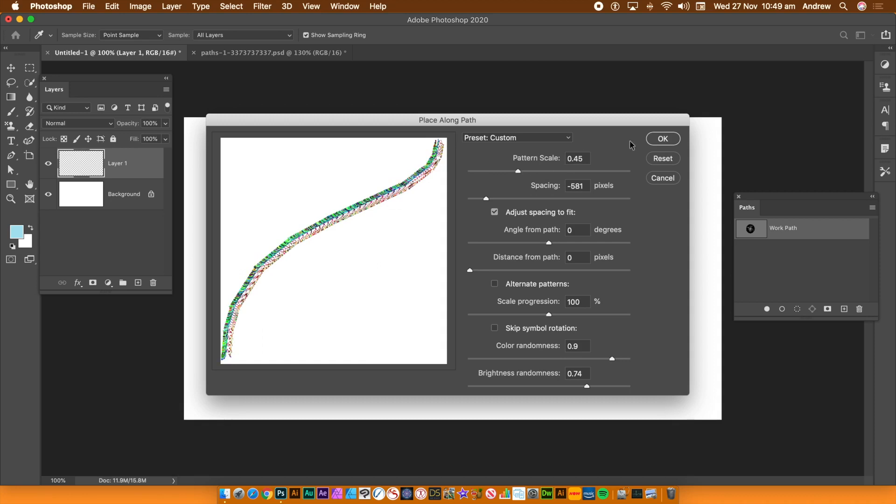
pyautogui.click(662, 138)
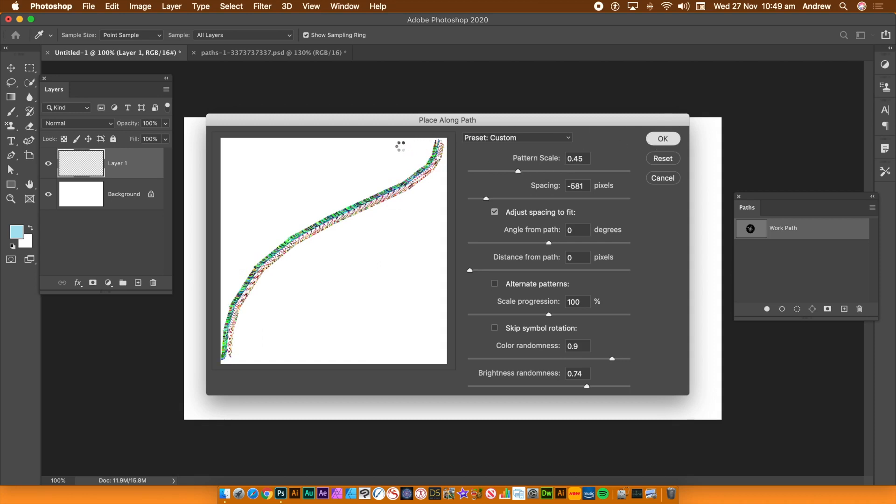
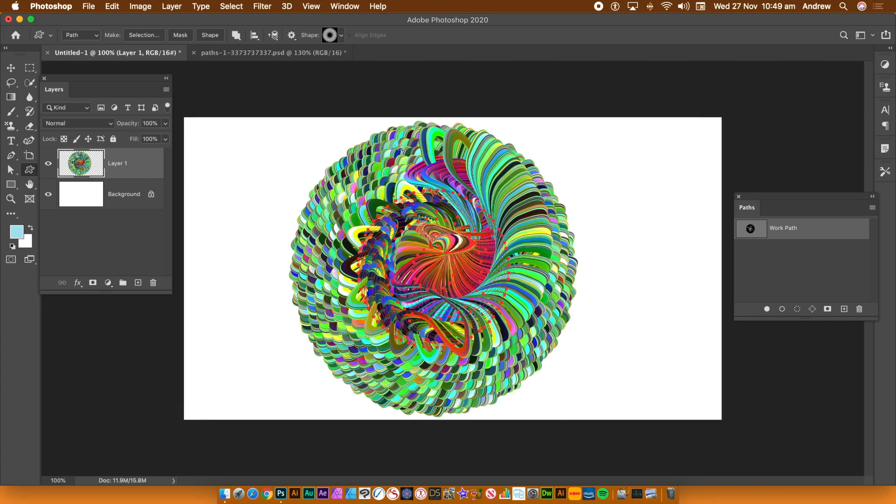
# - Deselect the work path to hide its outline and select the swirl artwork on Layer 1 with the Move tool
pyautogui.click(11, 69)
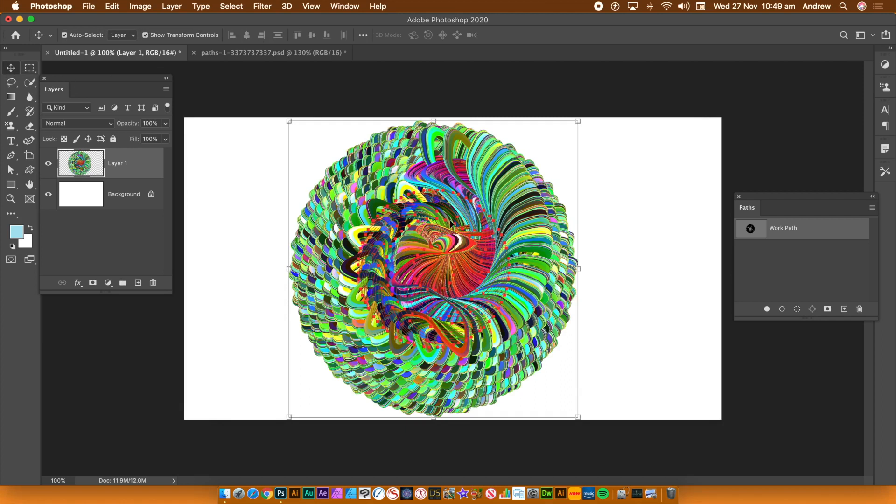
pyautogui.click(628, 235)
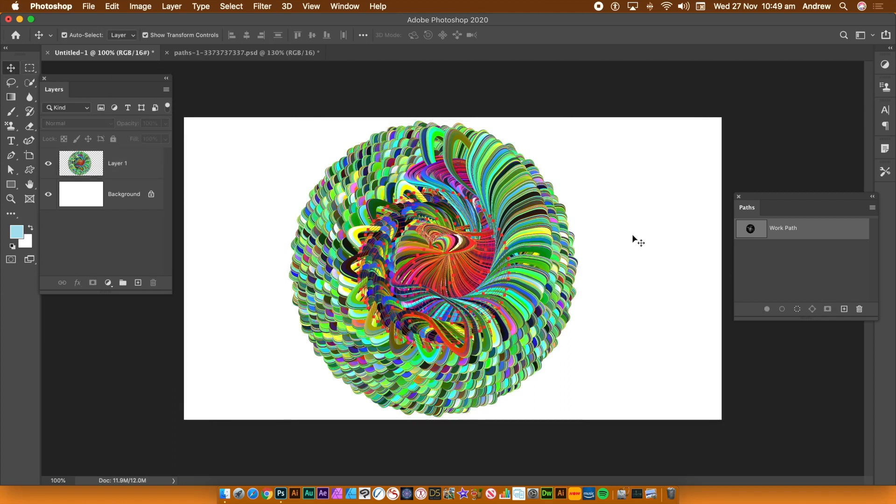
pyautogui.click(796, 248)
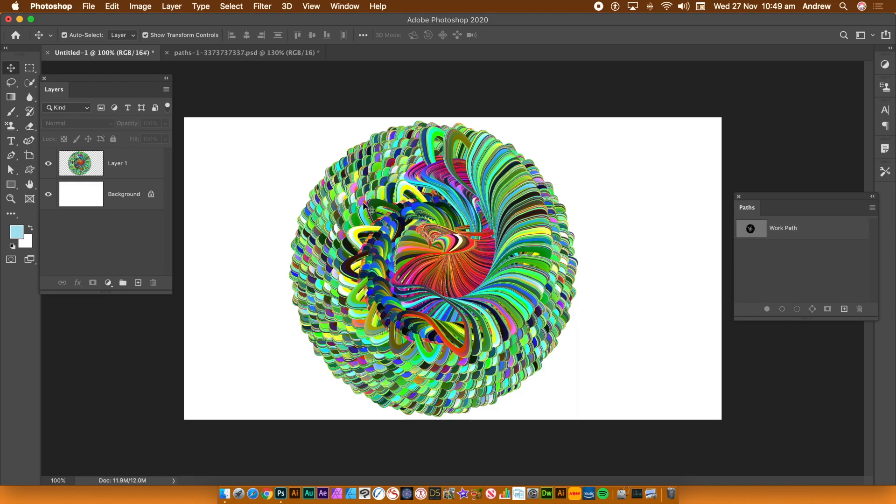
pyautogui.click(364, 205)
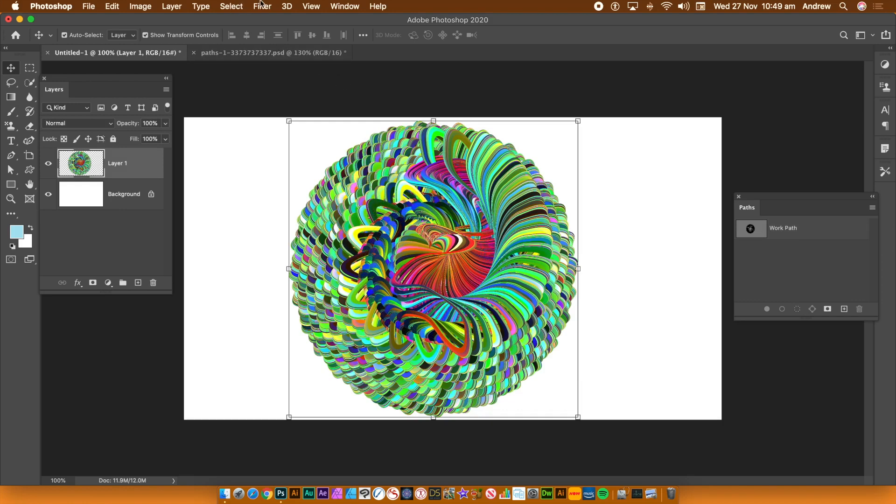
pyautogui.click(262, 6)
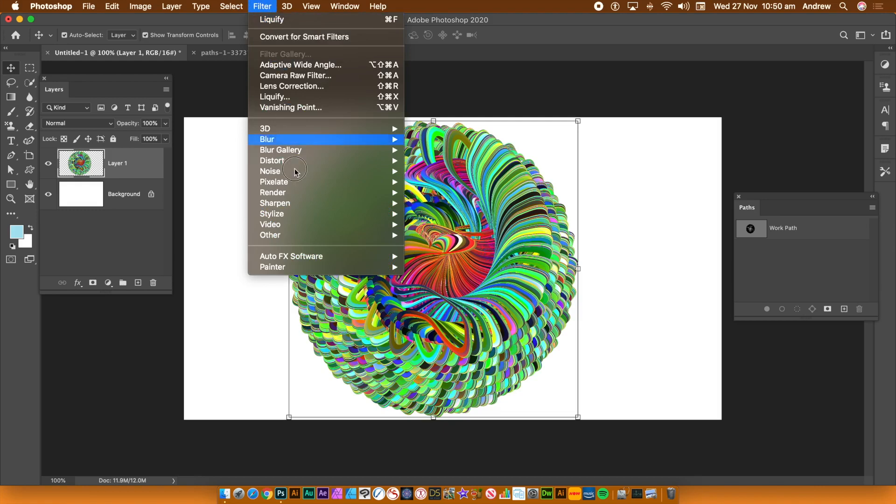
pyautogui.moveTo(300, 216)
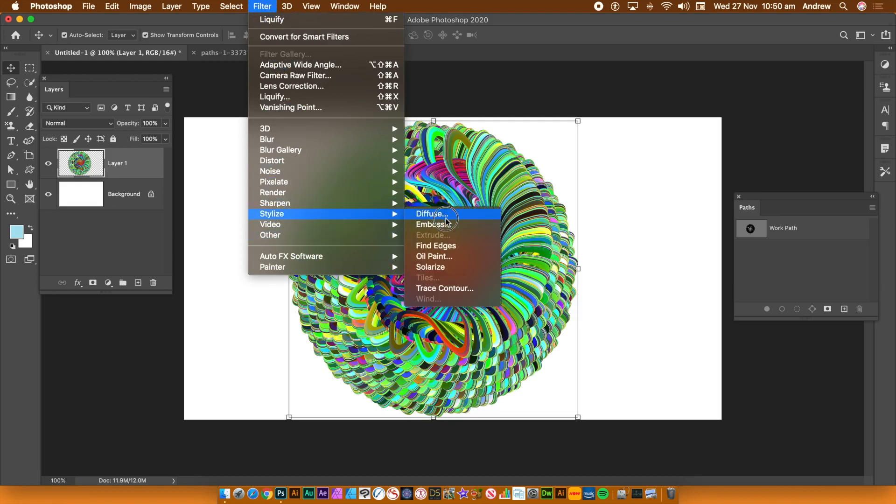
pyautogui.click(436, 257)
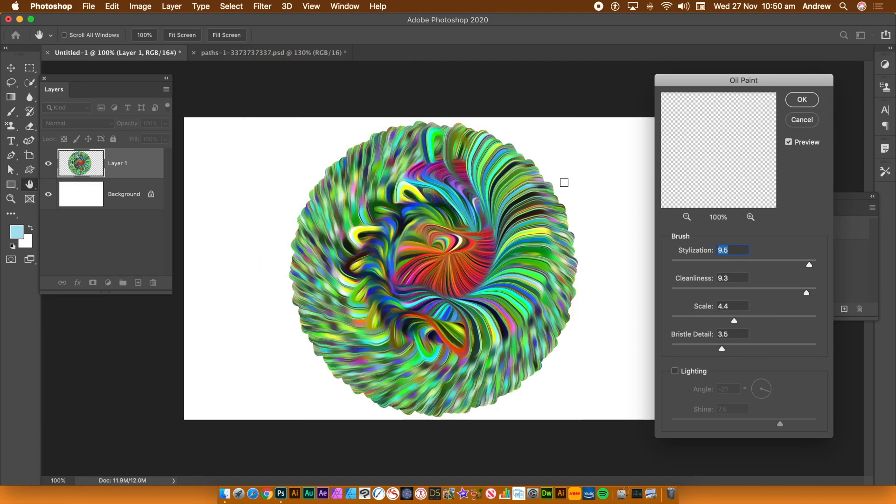
pyautogui.click(804, 124)
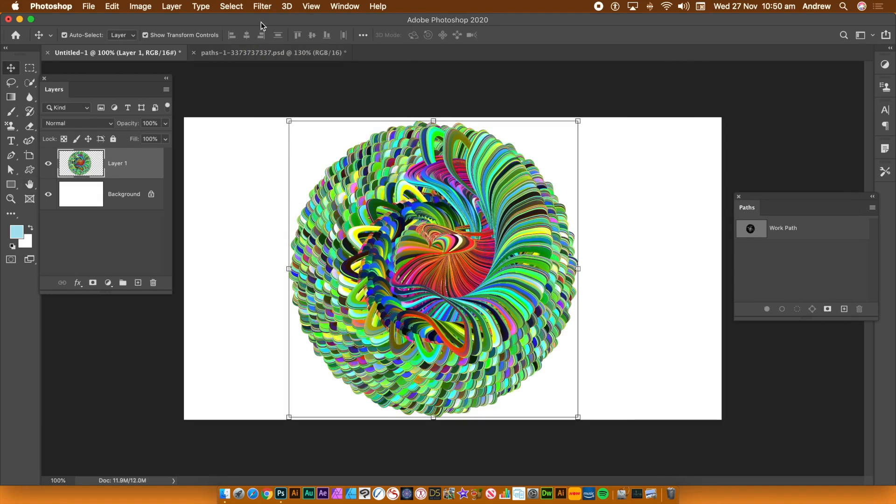
# - Try the Find Edges filter on the Layer 1 swirl artwork, and undo it
pyautogui.click(260, 9)
pyautogui.moveTo(274, 225)
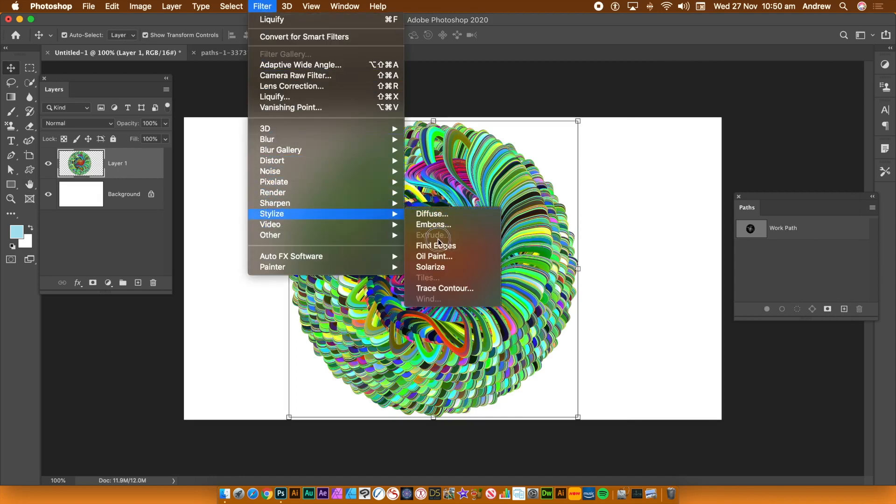
pyautogui.click(437, 246)
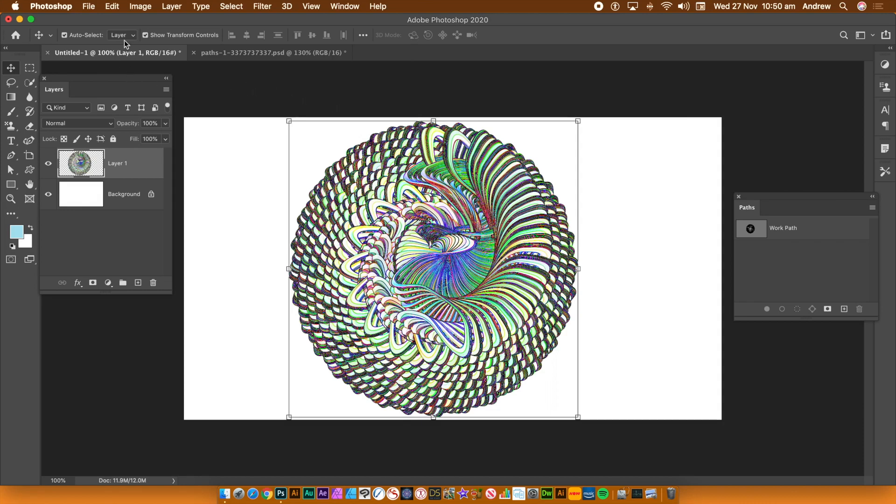
pyautogui.click(111, 6)
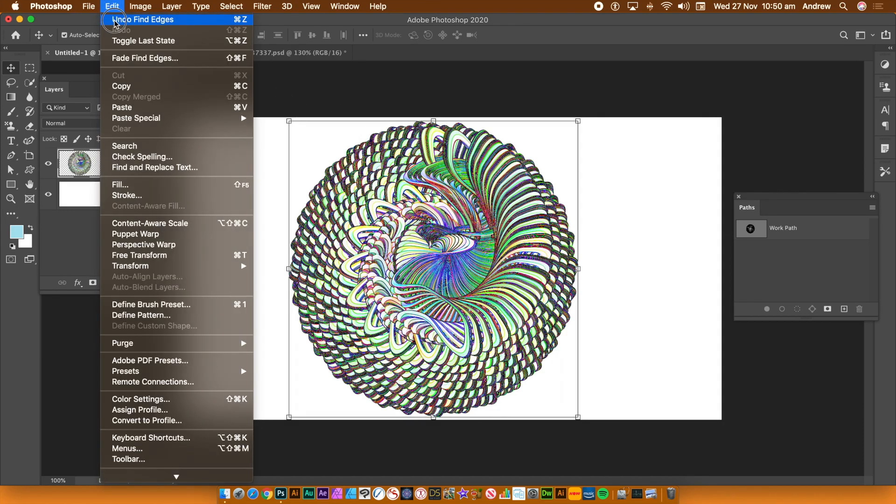
pyautogui.click(115, 21)
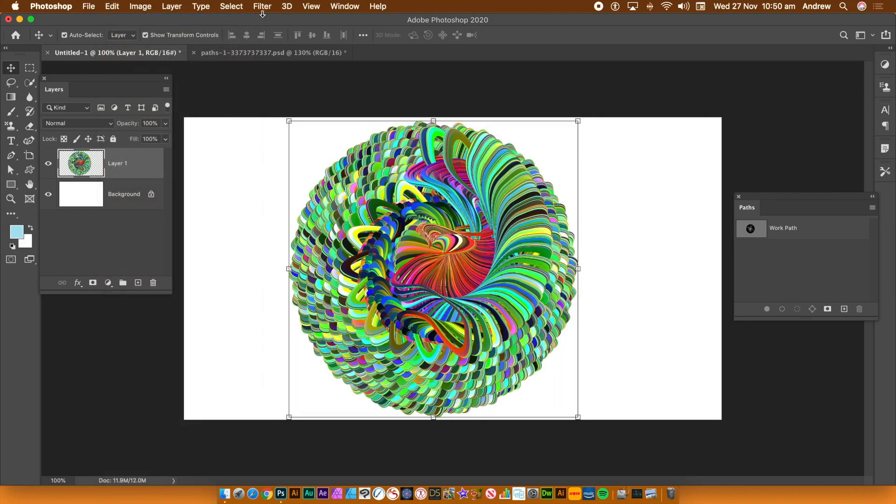
# - Apply the Emboss filter to Layer 1 with angle 23°, height 12 pixels and amount 100%
pyautogui.click(264, 6)
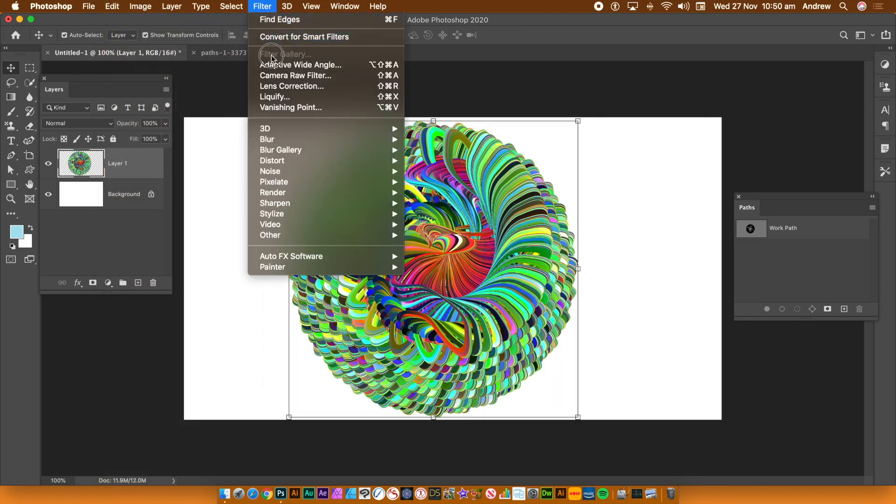
pyautogui.moveTo(281, 197)
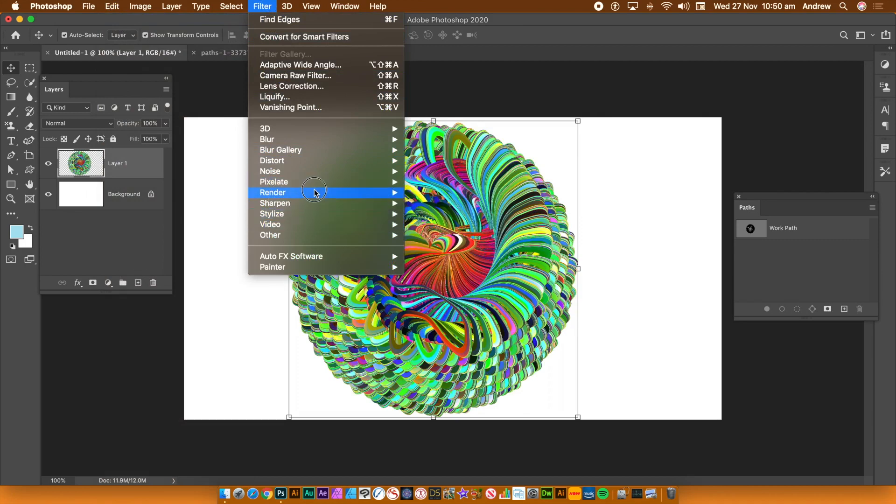
pyautogui.moveTo(314, 193)
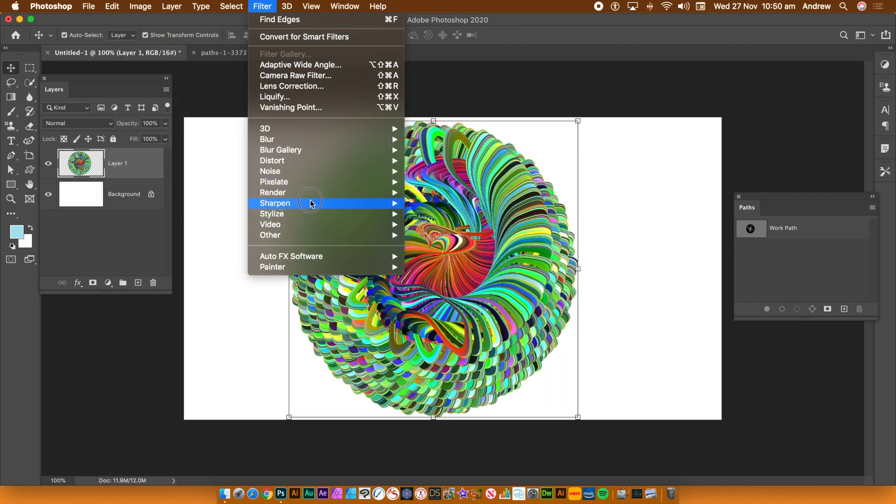
pyautogui.moveTo(310, 205)
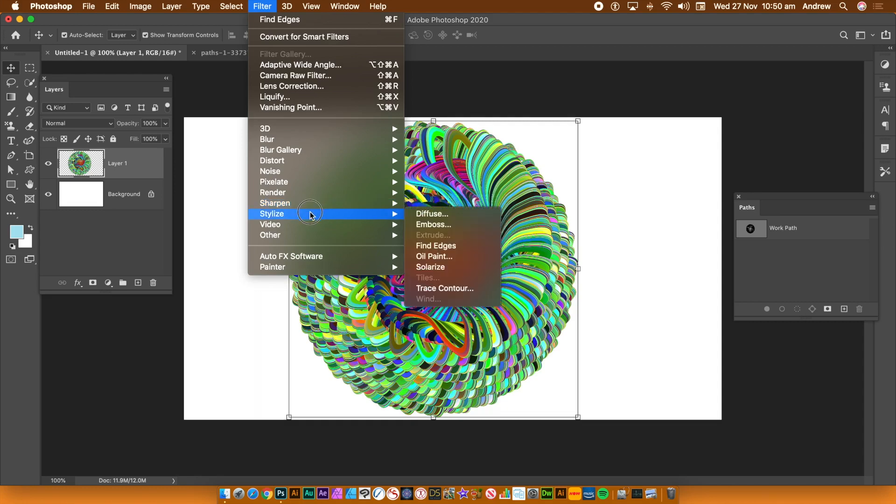
pyautogui.click(437, 226)
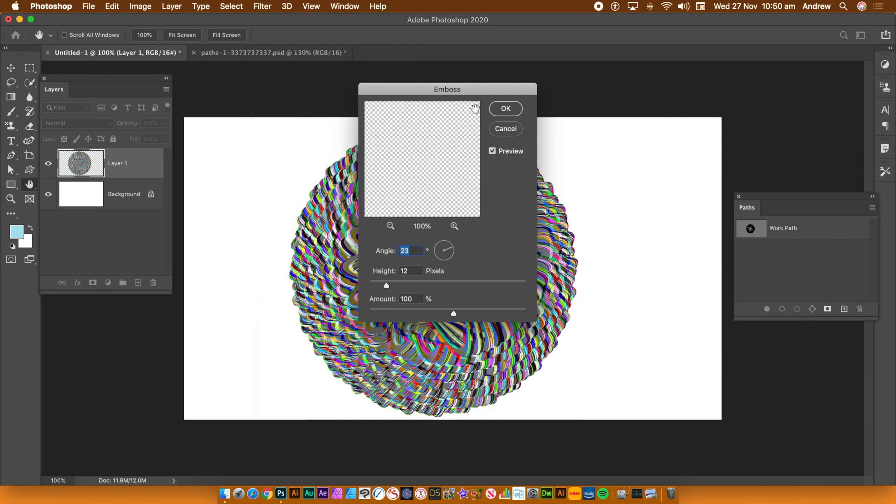
pyautogui.moveTo(451, 90); pyautogui.dragTo(639, 93)
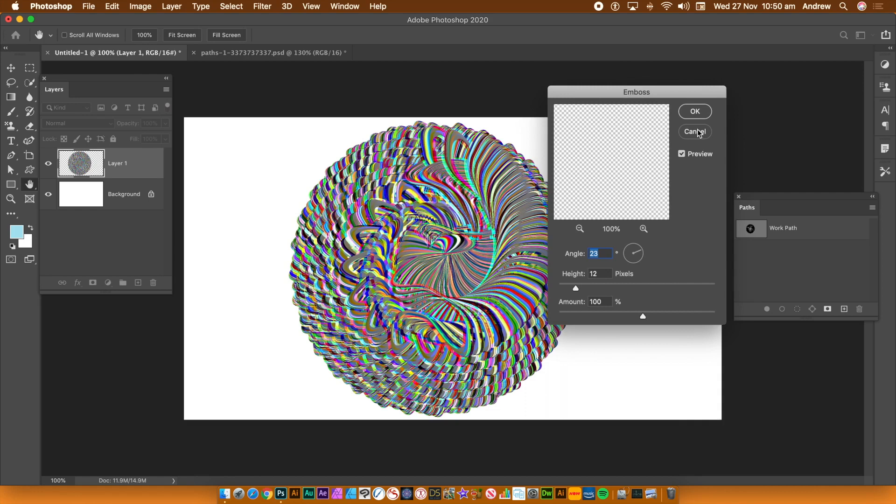
pyautogui.click(694, 112)
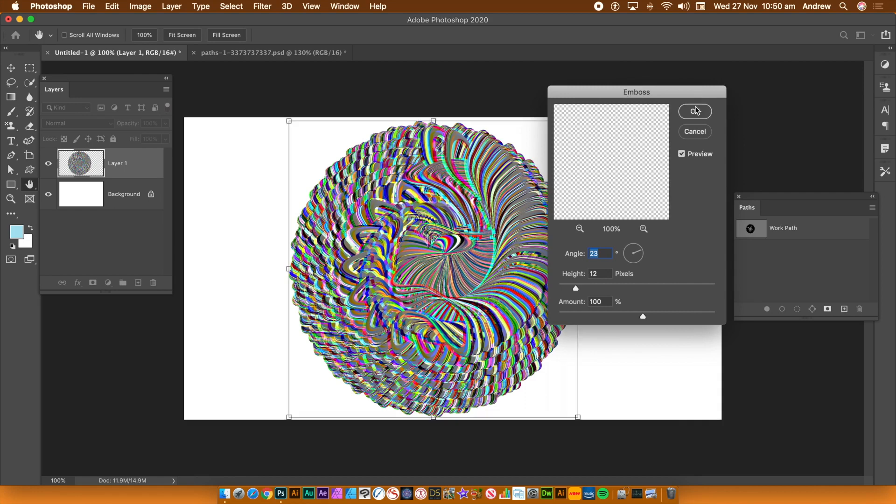
# - Apply the Oil Paint filter to Layer 1 with stylization 9.5, cleanliness 9.3, scale 4.4, bristle detail 3.5 and lighting off
pyautogui.click(262, 6)
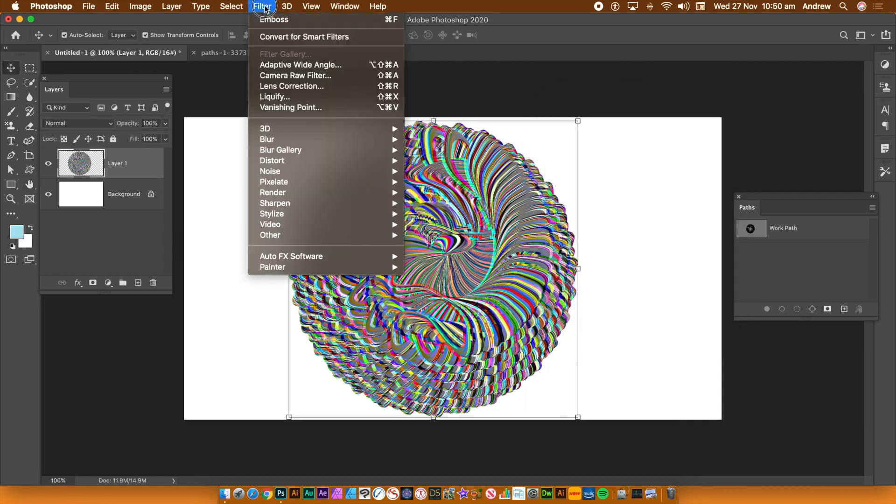
pyautogui.moveTo(290, 215)
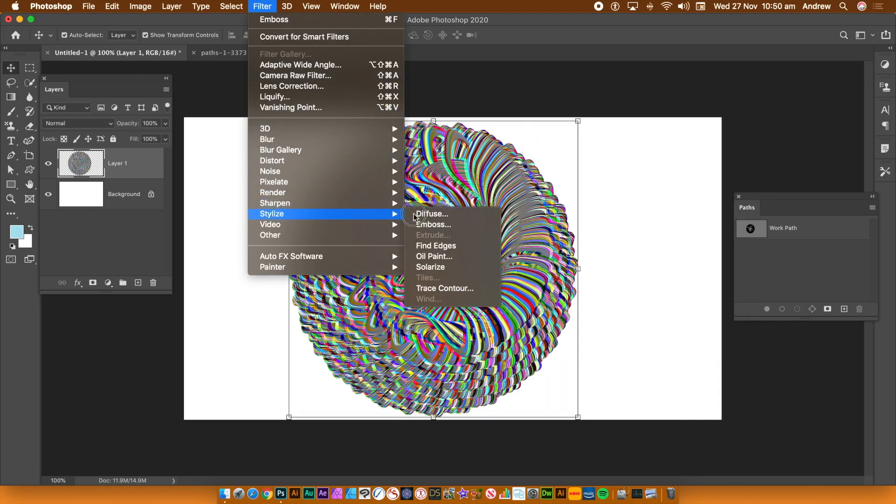
pyautogui.click(444, 256)
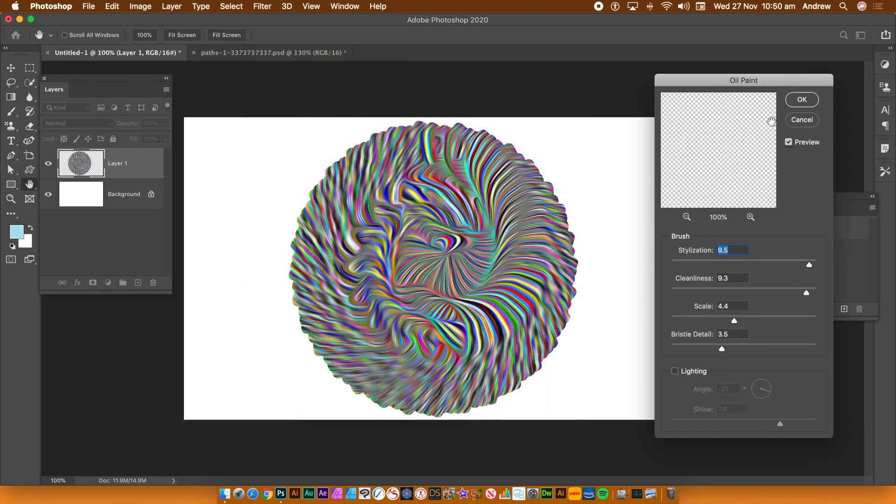
pyautogui.click(802, 102)
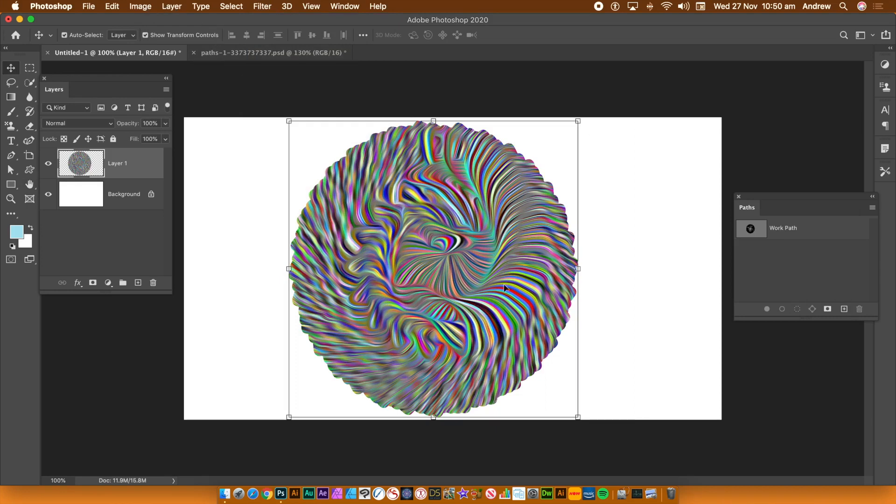
# - Duplicate the painted swirl repeatedly and spread overlapping copies until they cover the whole canvas, with the topmost copy near the centre
pyautogui.moveTo(459, 259); pyautogui.dragTo(381, 412)
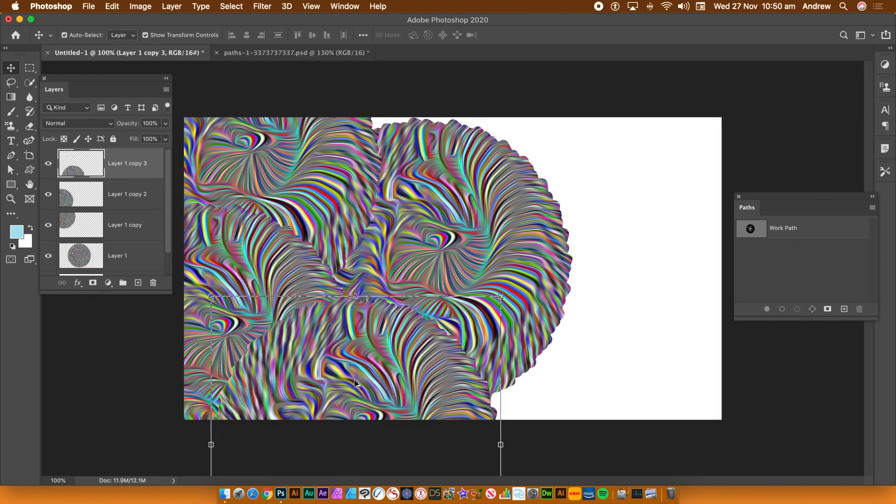
pyautogui.moveTo(357, 382); pyautogui.dragTo(600, 93)
pyautogui.moveTo(586, 169); pyautogui.dragTo(388, 107)
pyautogui.moveTo(385, 167); pyautogui.dragTo(524, 431)
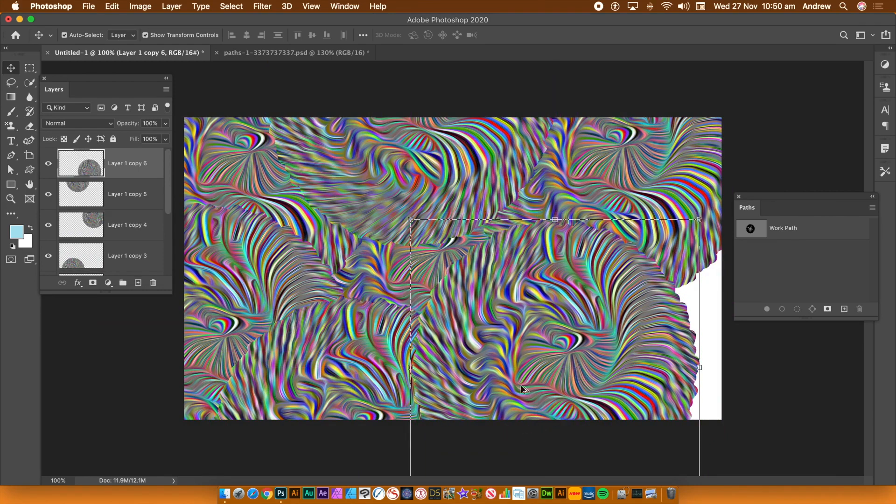
pyautogui.moveTo(507, 328); pyautogui.dragTo(400, 202)
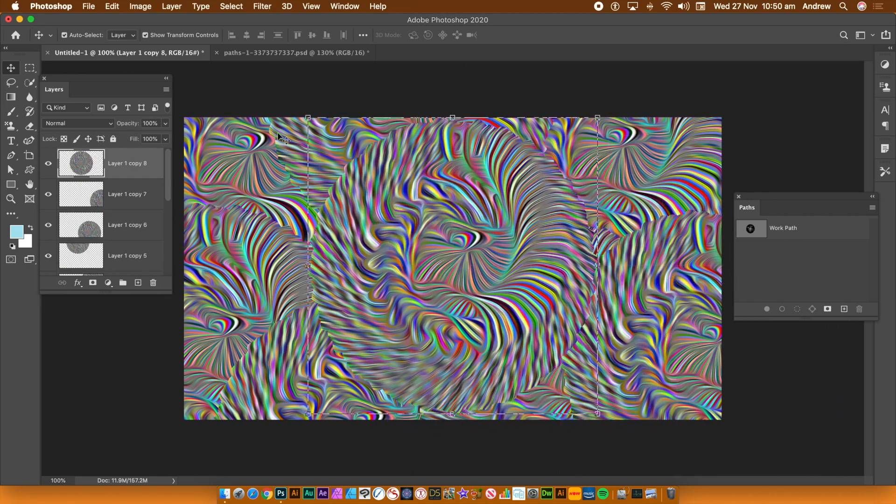
# - Scale the central swirl copy down and move it left of centre, then place two duplicates at the upper right and lower centre
pyautogui.moveTo(306, 116); pyautogui.dragTo(424, 246)
pyautogui.moveTo(482, 311); pyautogui.dragTo(349, 234)
pyautogui.press('Return')
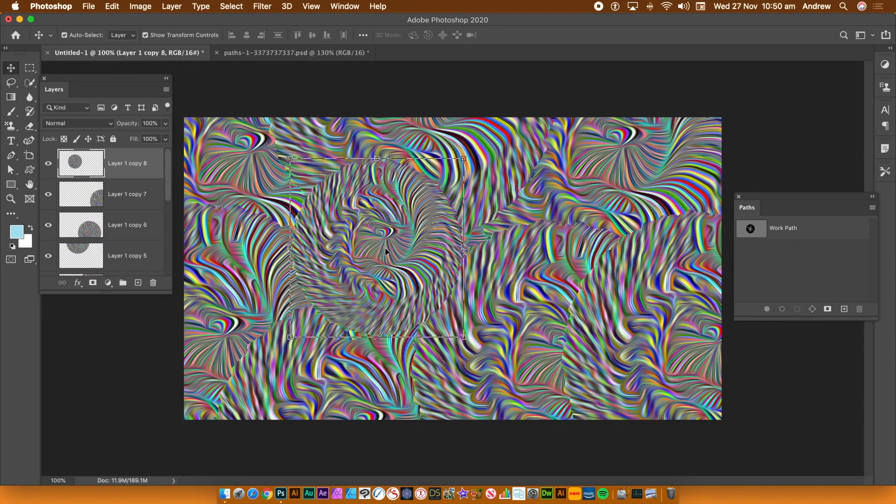
pyautogui.moveTo(372, 245); pyautogui.dragTo(562, 187)
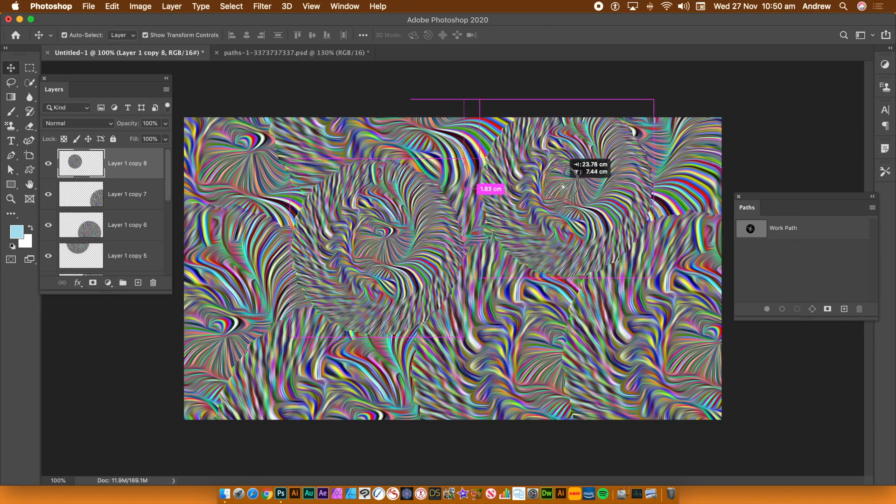
pyautogui.moveTo(555, 220); pyautogui.dragTo(482, 391)
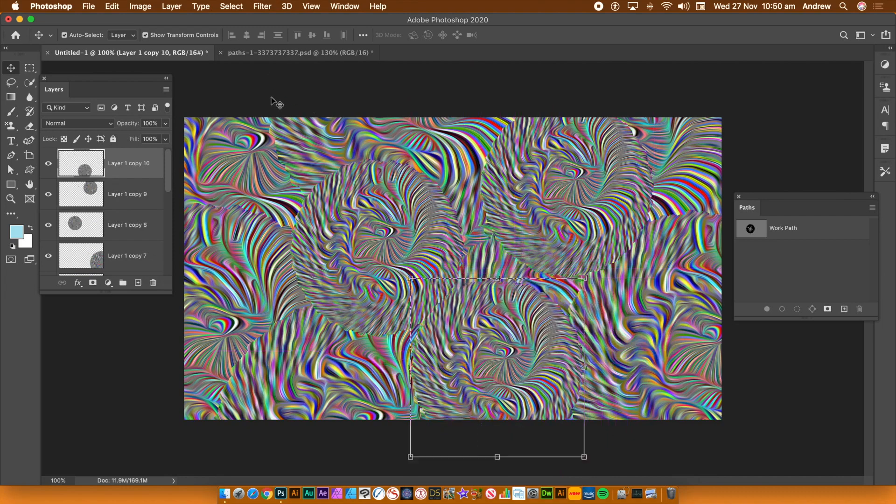
# - Deselect the layers and flatten the image into a single Background layer
pyautogui.click(250, 80)
pyautogui.click(171, 6)
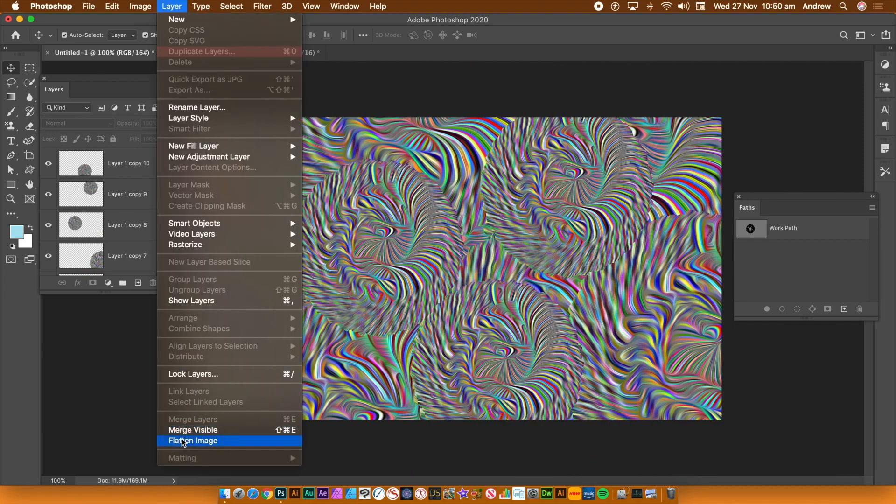
pyautogui.click(182, 441)
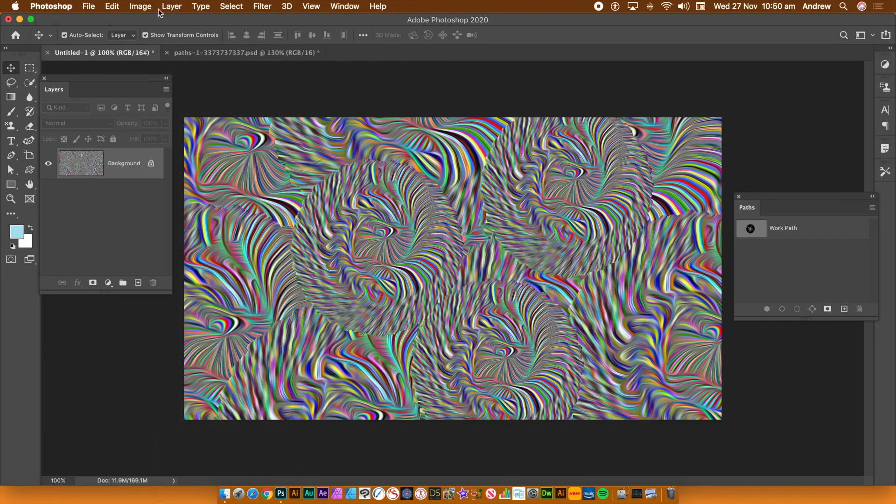
# - Reapply the last Oil Paint filter to the flattened swirl artwork
pyautogui.click(139, 6)
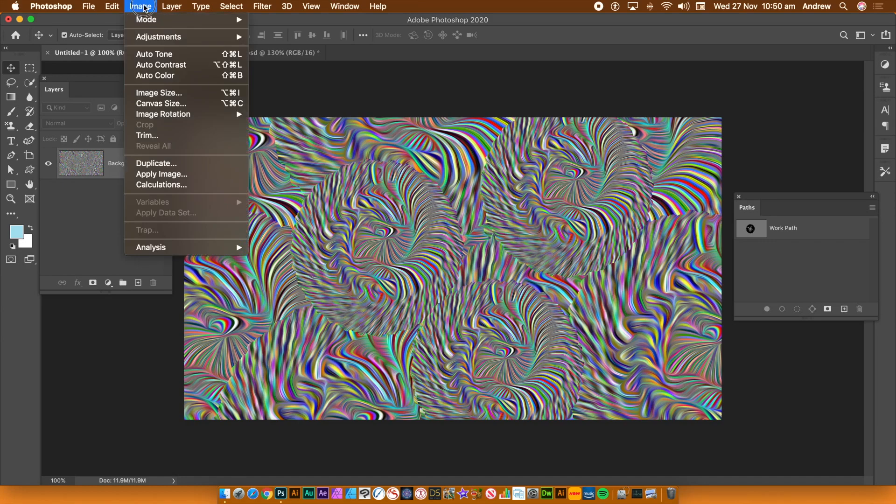
pyautogui.moveTo(273, 4)
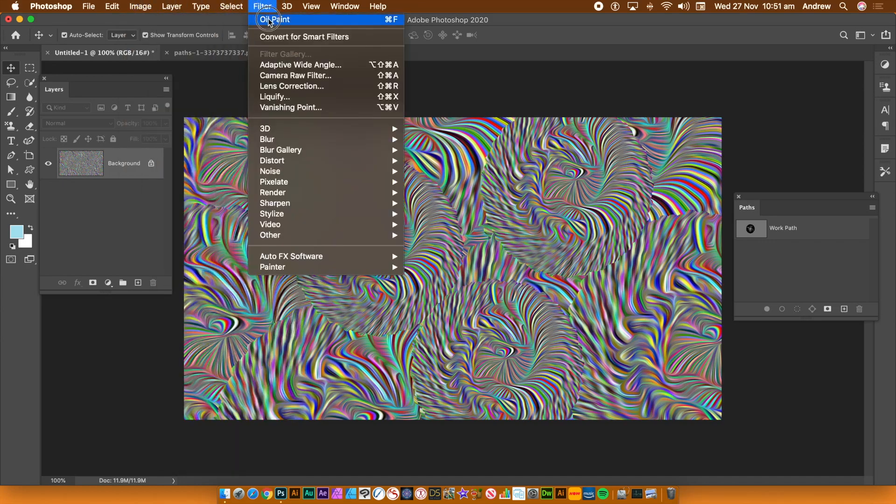
pyautogui.click(269, 20)
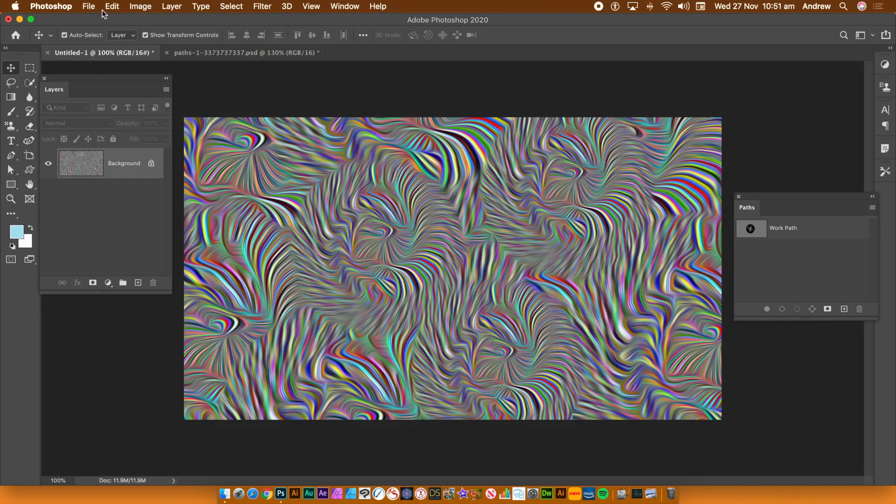
# - Apply a Levels adjustment to the Background with the RGB white input level at 206 and darkened midtones
pyautogui.click(136, 7)
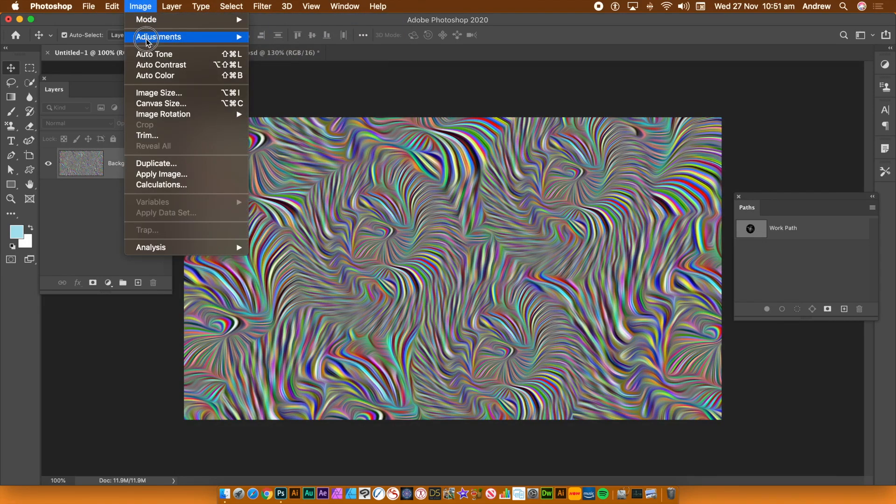
pyautogui.moveTo(149, 38)
pyautogui.click(298, 48)
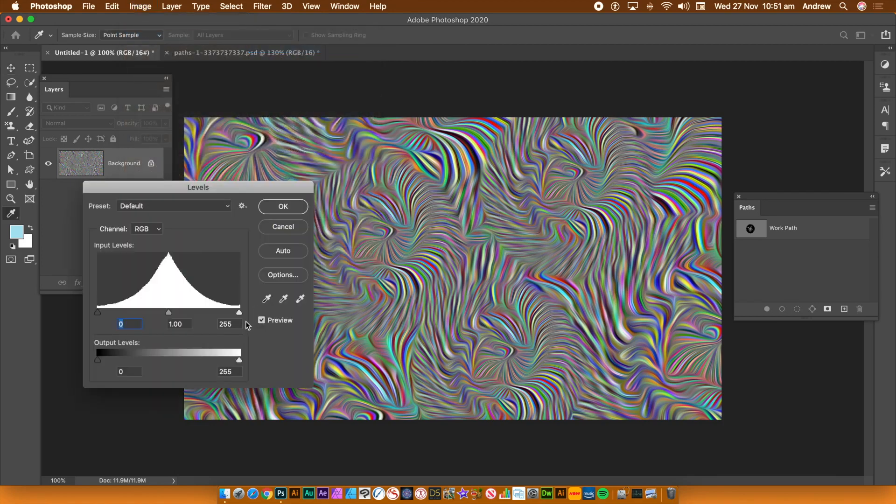
pyautogui.moveTo(239, 312); pyautogui.dragTo(211, 313)
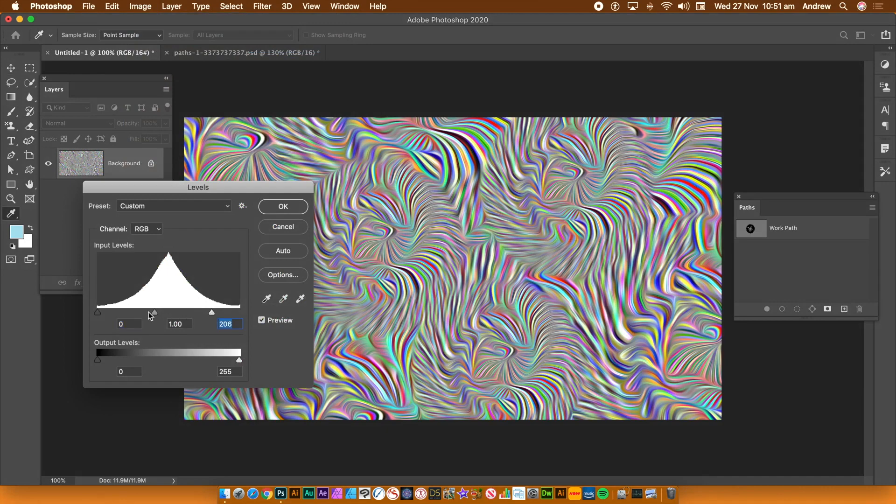
pyautogui.moveTo(157, 312); pyautogui.dragTo(175, 317)
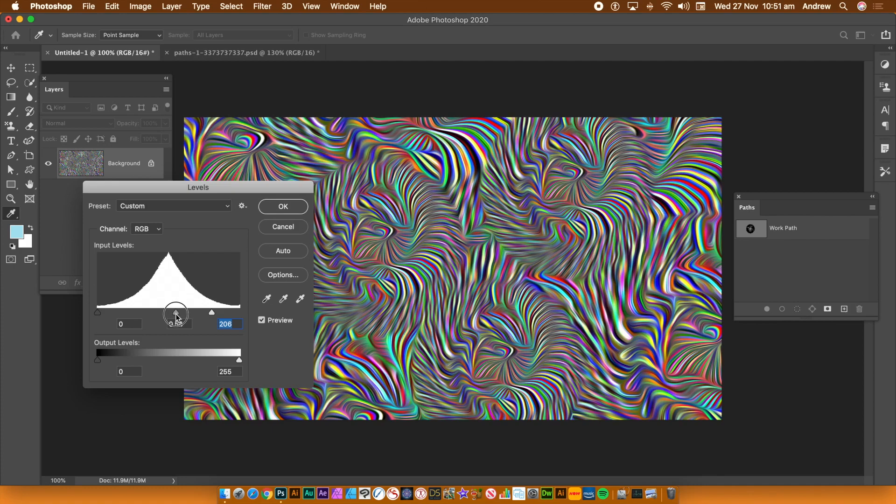
pyautogui.moveTo(175, 317); pyautogui.dragTo(176, 317)
pyautogui.click(282, 212)
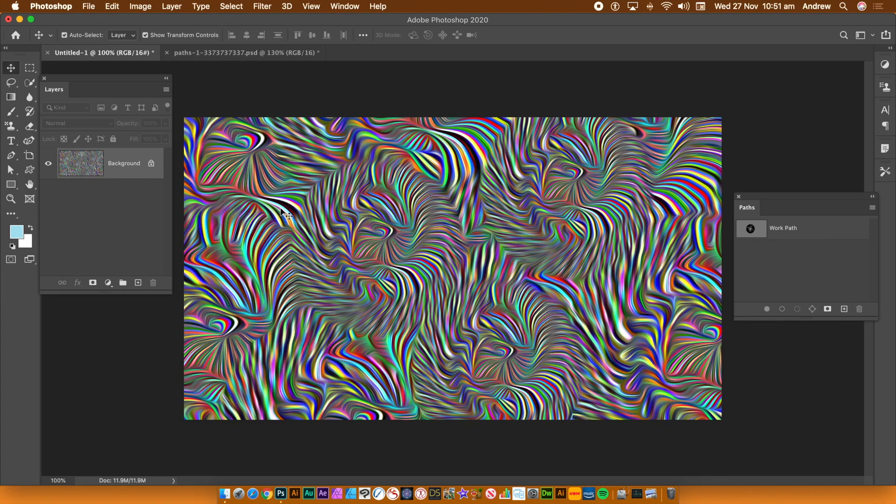